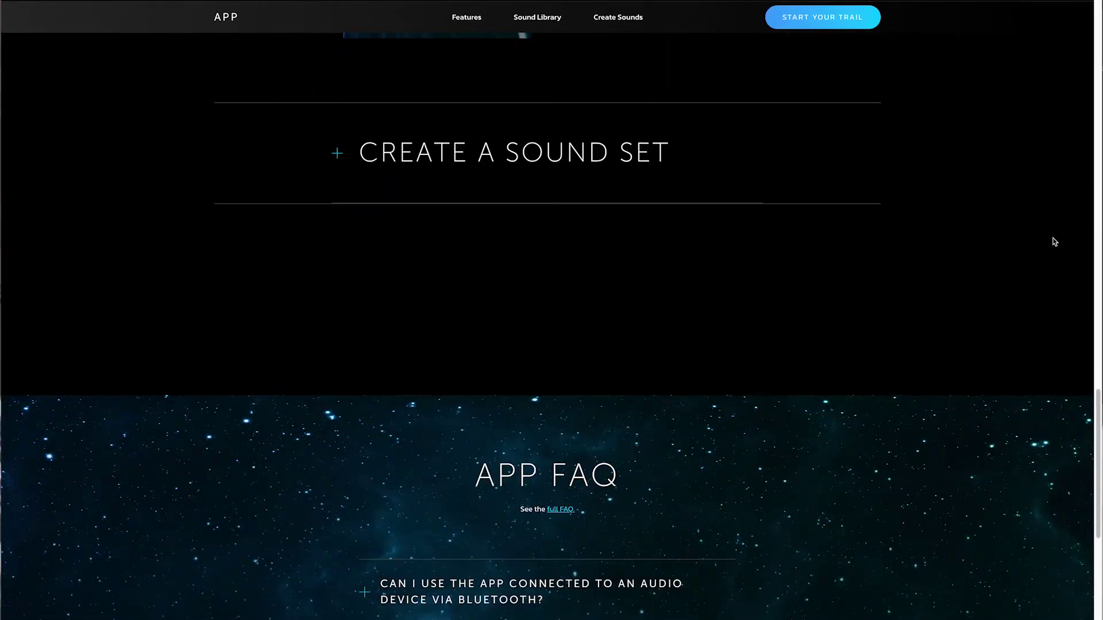
# Expand the GlideSphere 'Create a Sound Set' section to reveal the sound set guidelines and upload link
pyautogui.click(333, 155)
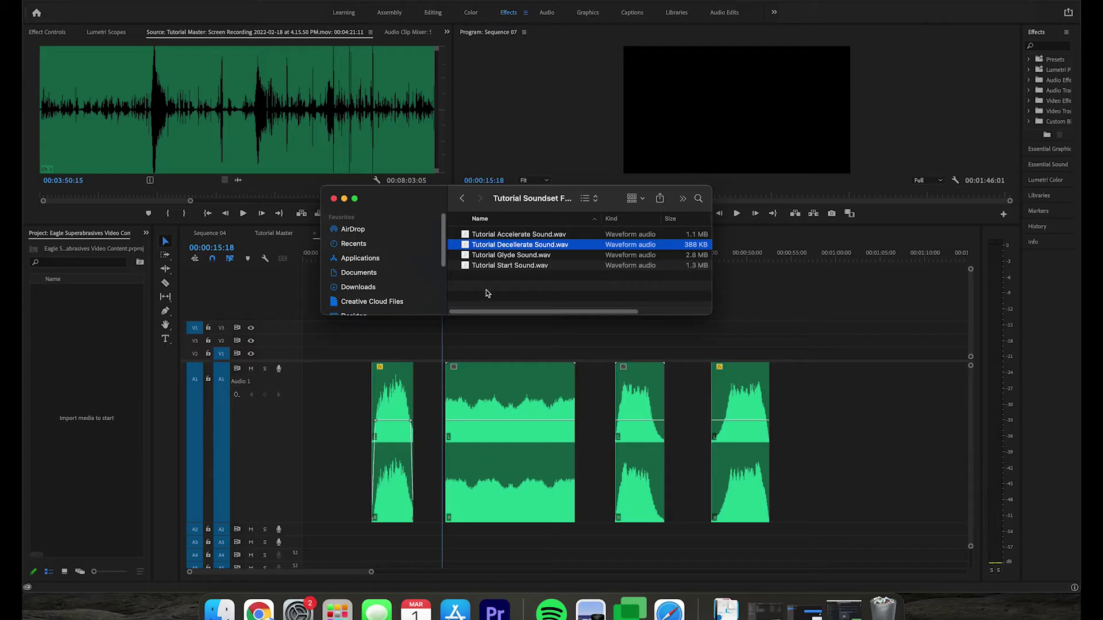
# Review the four Tutorial Soundset .wav files in Finder, ending with only Tutorial Start Sound.wav selected
pyautogui.click(513, 284)
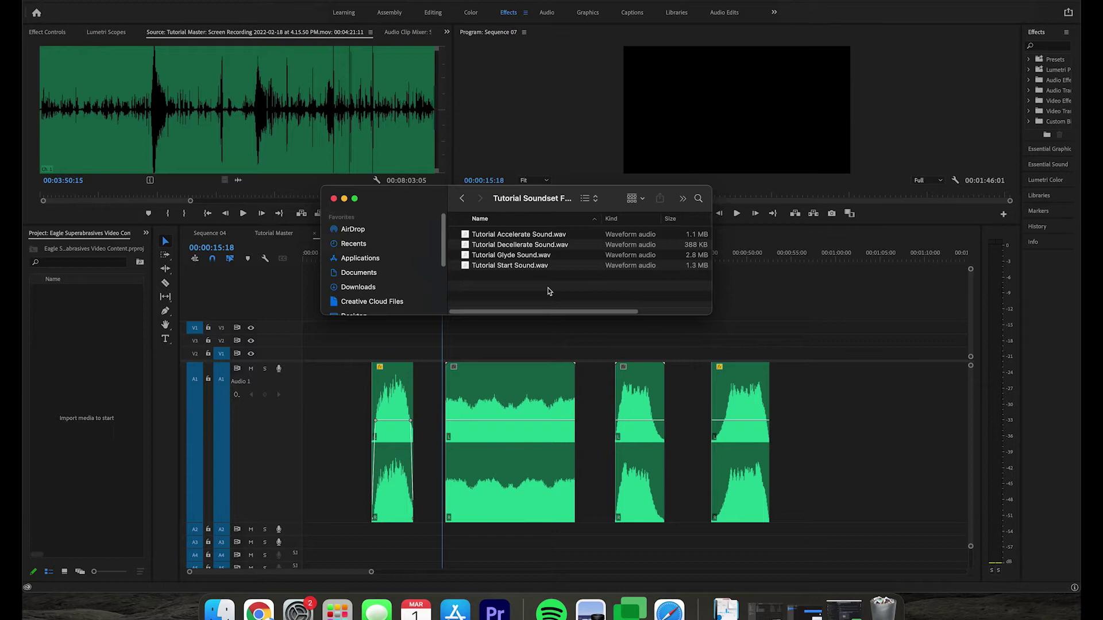
pyautogui.press('super+a')
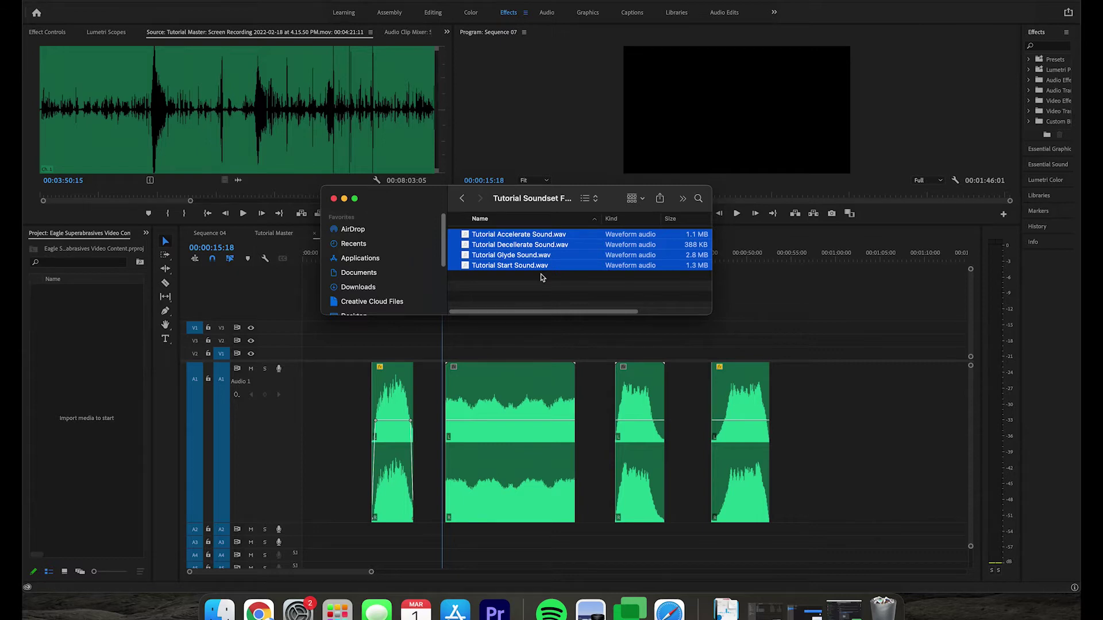
pyautogui.click(537, 285)
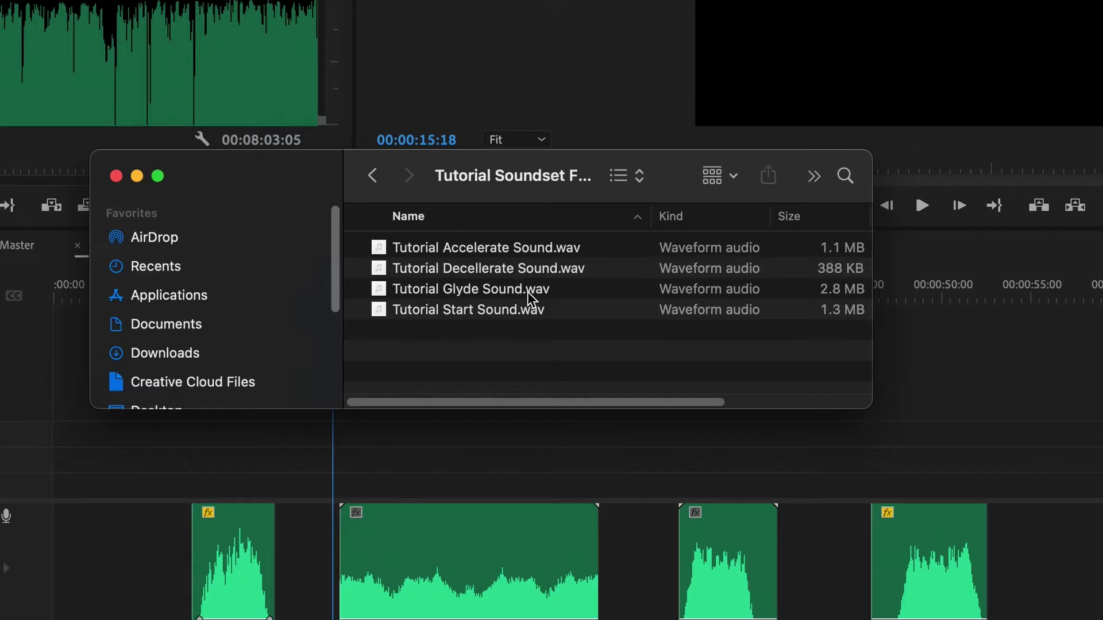
pyautogui.click(540, 257)
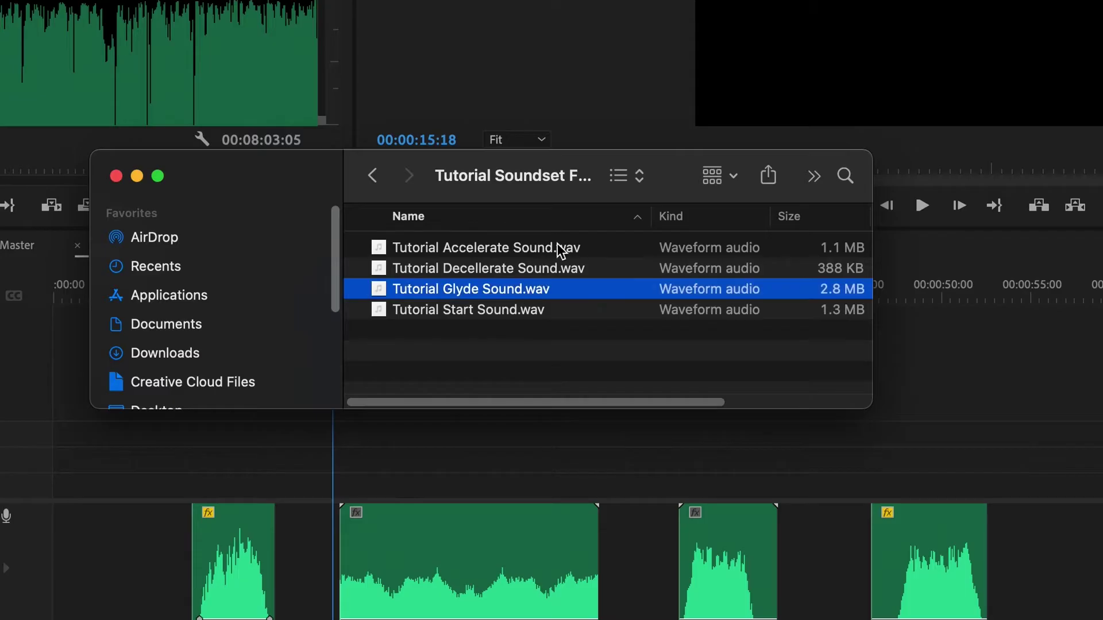
pyautogui.keyDown('shift'); pyautogui.click(556, 234); pyautogui.keyUp('shift')
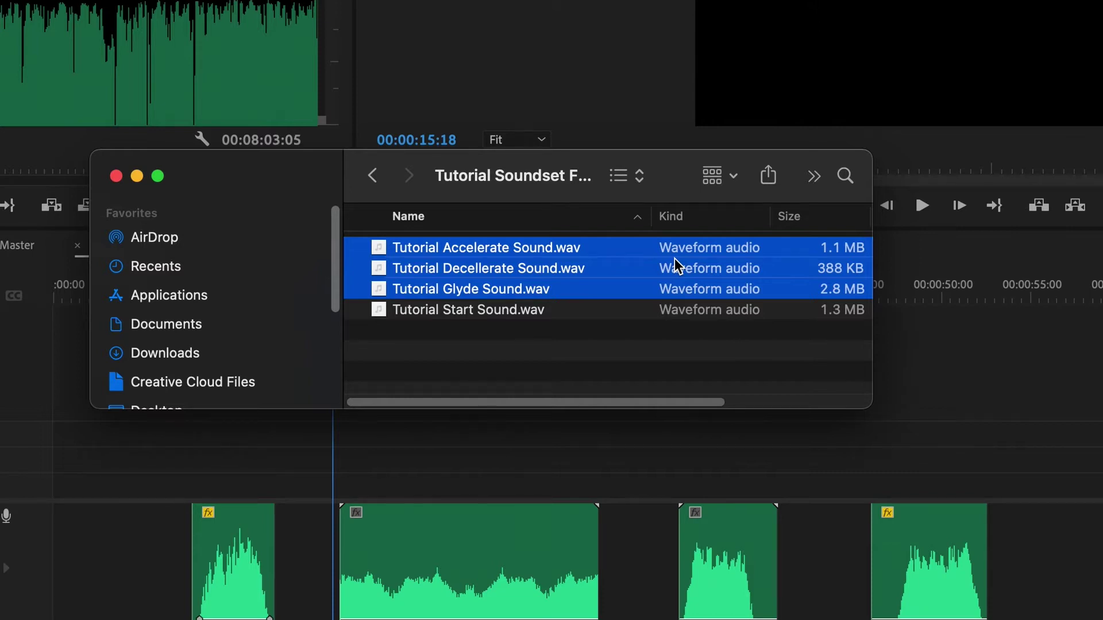
pyautogui.click(718, 310)
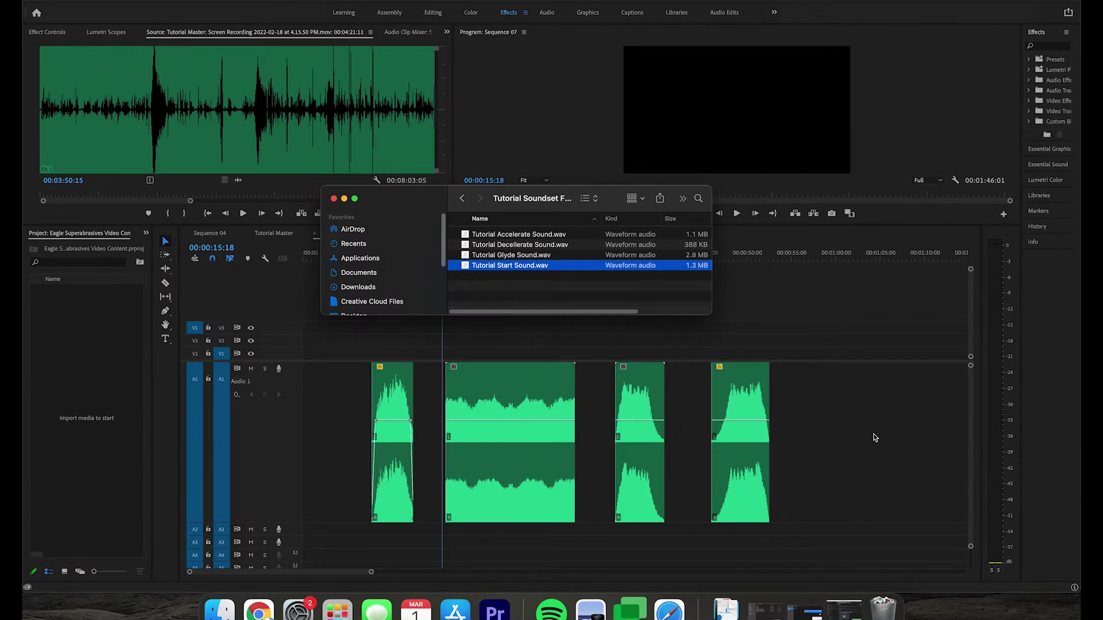
# Play Sequence 07's first short clip from just before it to check its fade in and out
pyautogui.click(873, 438)
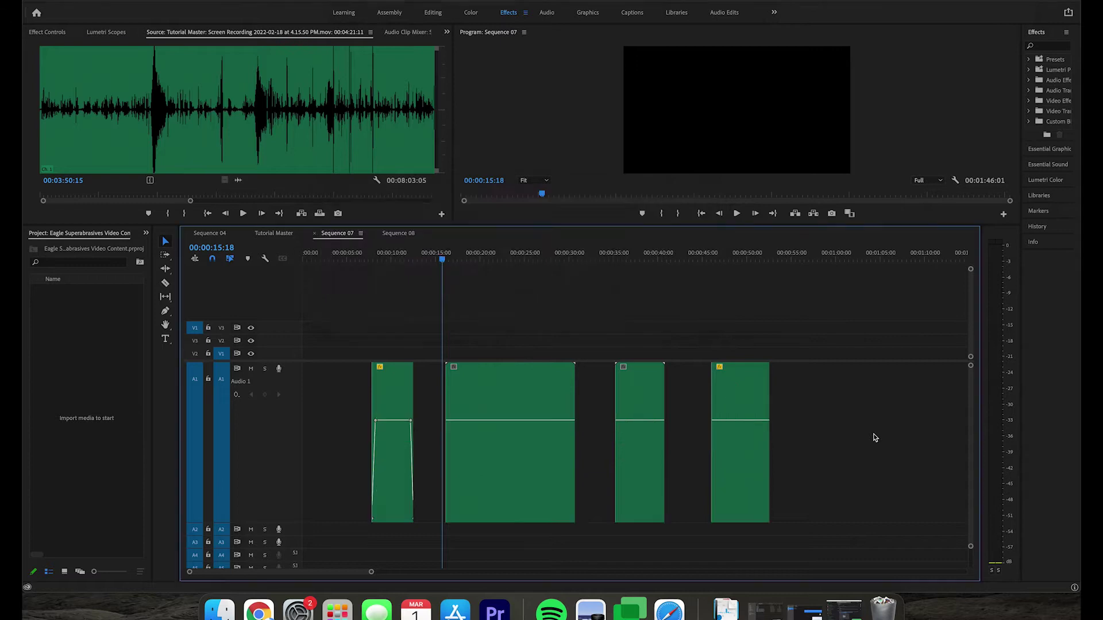
pyautogui.press('=')
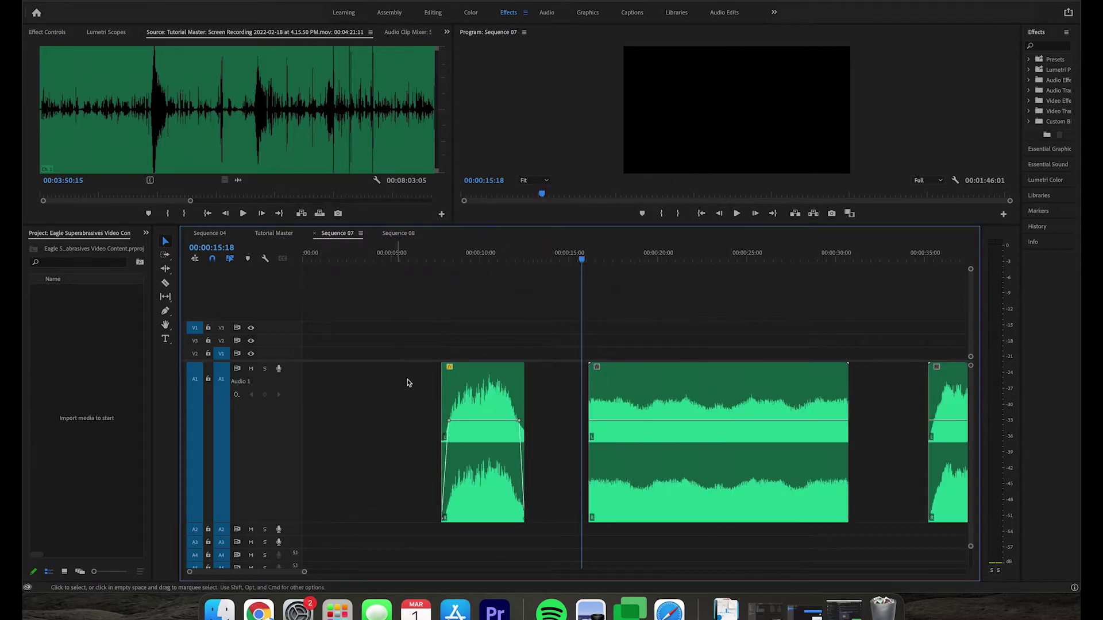
pyautogui.click(494, 379)
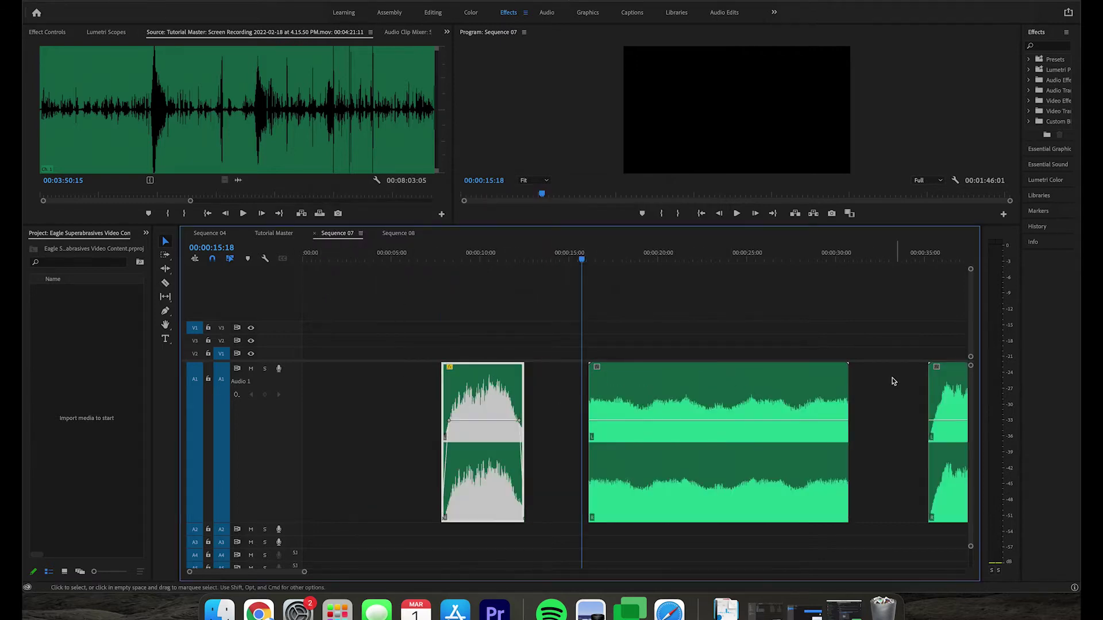
pyautogui.click(450, 258)
pyautogui.moveTo(450, 258); pyautogui.dragTo(443, 258)
pyautogui.press('space')
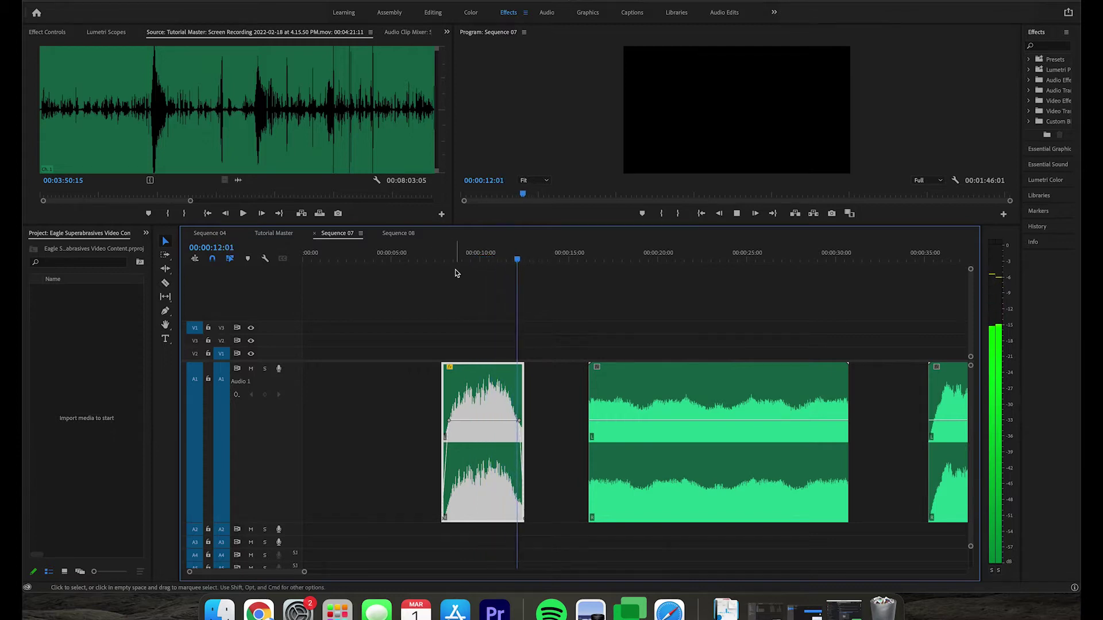
pyautogui.press('space')
pyautogui.scroll(4, 477, 337)
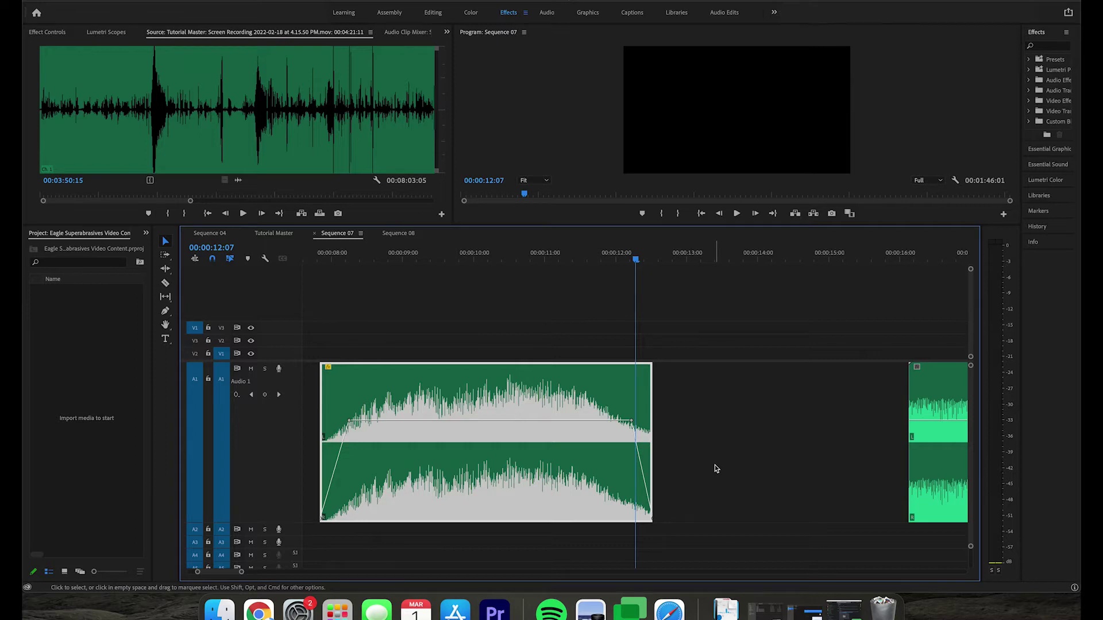
pyautogui.press('-')
pyautogui.press('-')
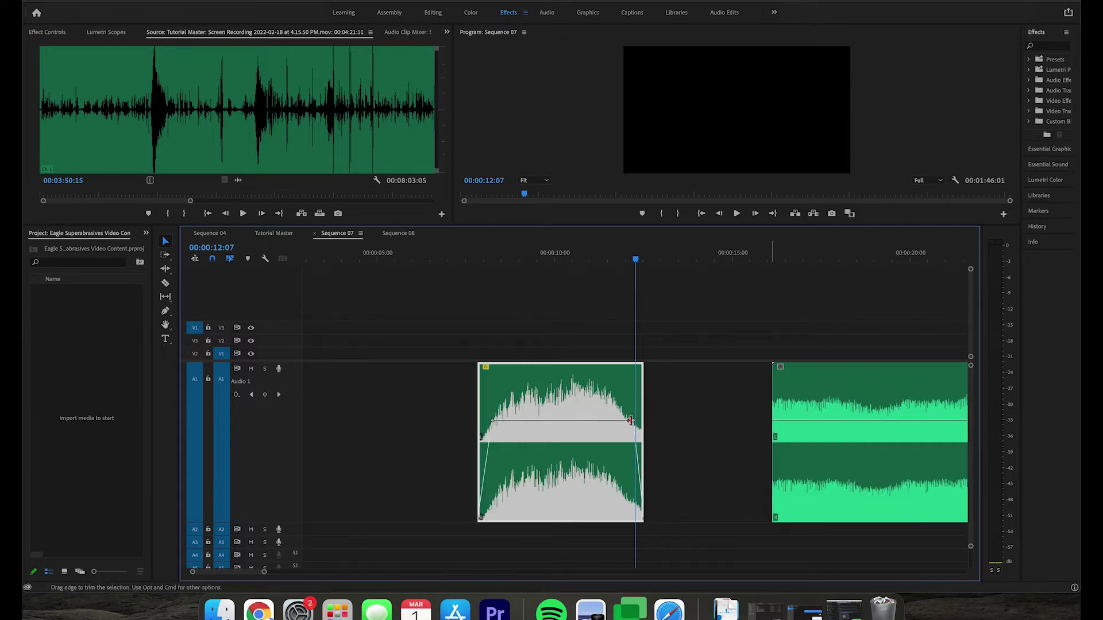
# Park the playhead at the start of the long second clip (about 15 s) and play it through
pyautogui.click(623, 255)
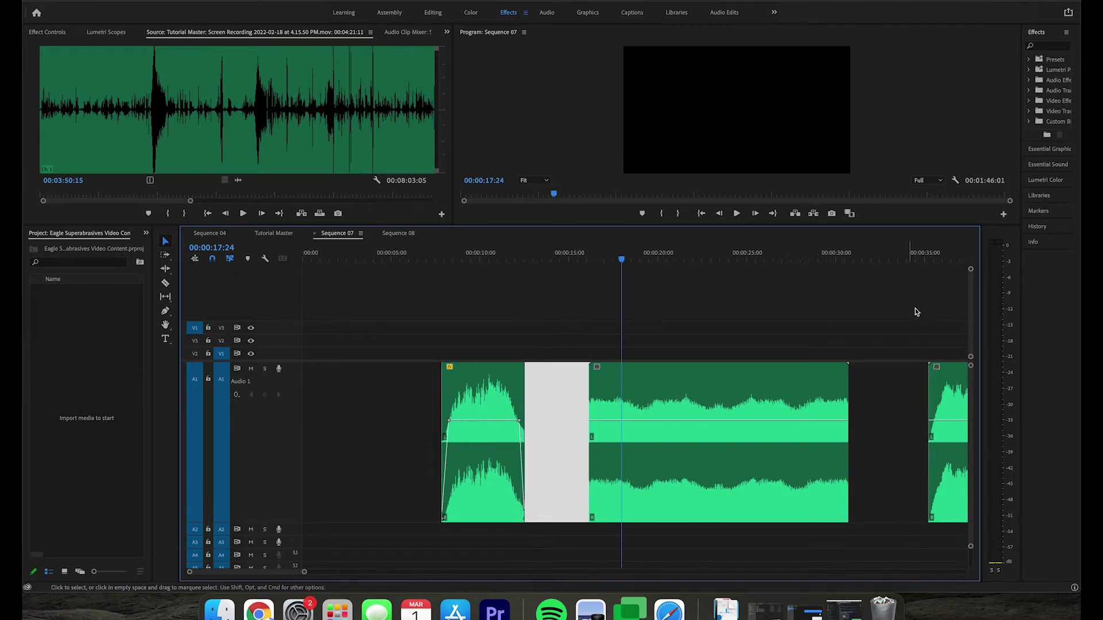
pyautogui.press('-')
pyautogui.press('=')
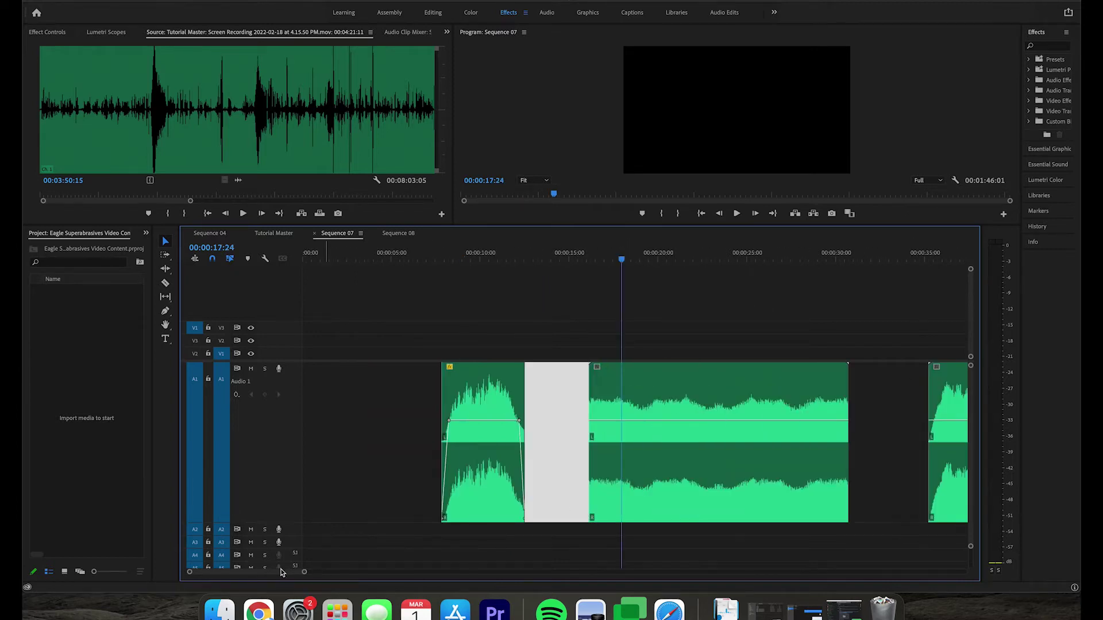
pyautogui.hscroll(5, 303, 576)
pyautogui.hscroll(-2, 303, 576)
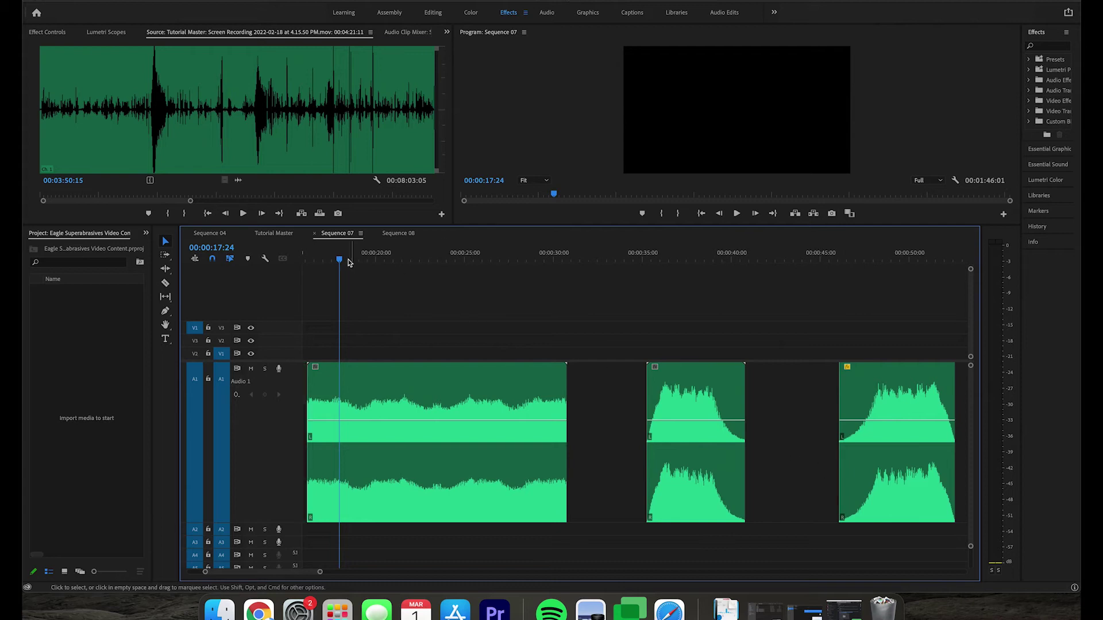
pyautogui.click(316, 259)
pyautogui.press('-')
pyautogui.press('=')
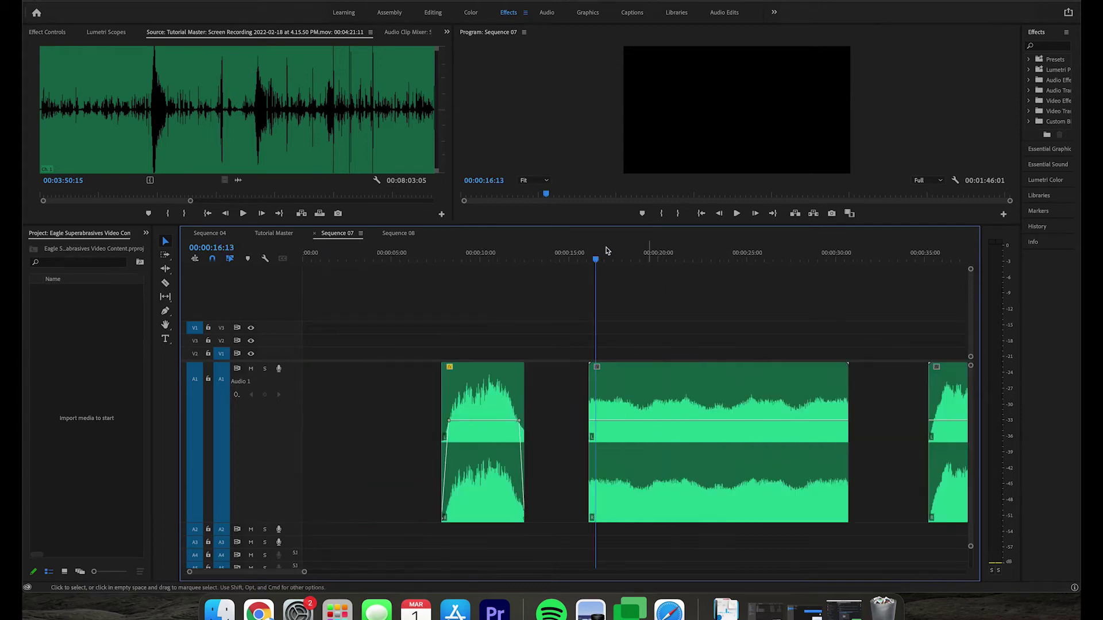
pyautogui.press('space')
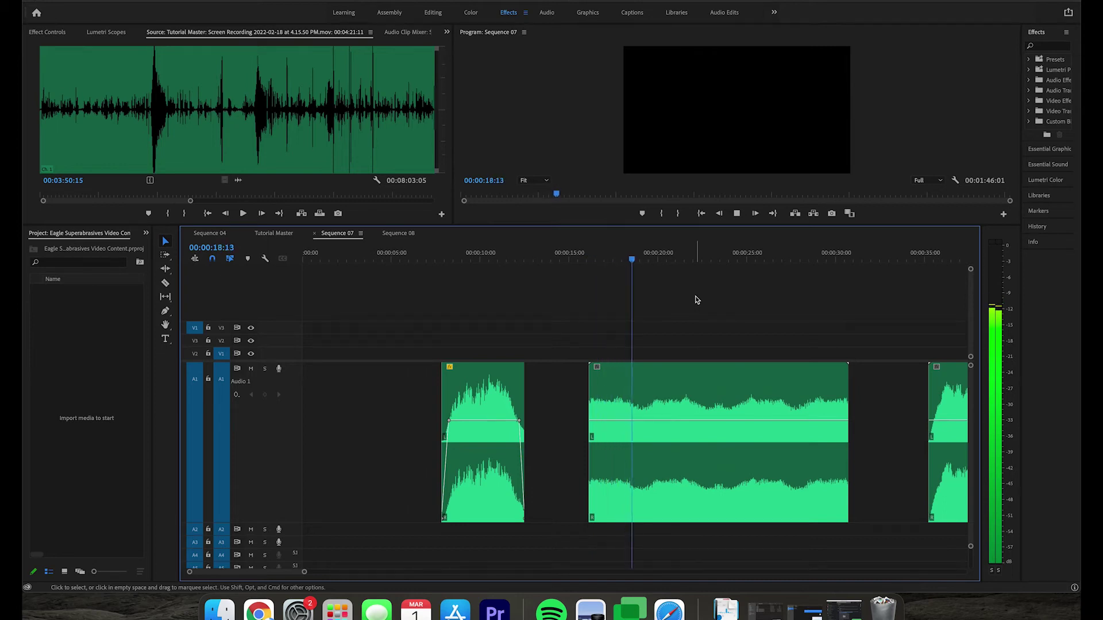
pyautogui.press('space')
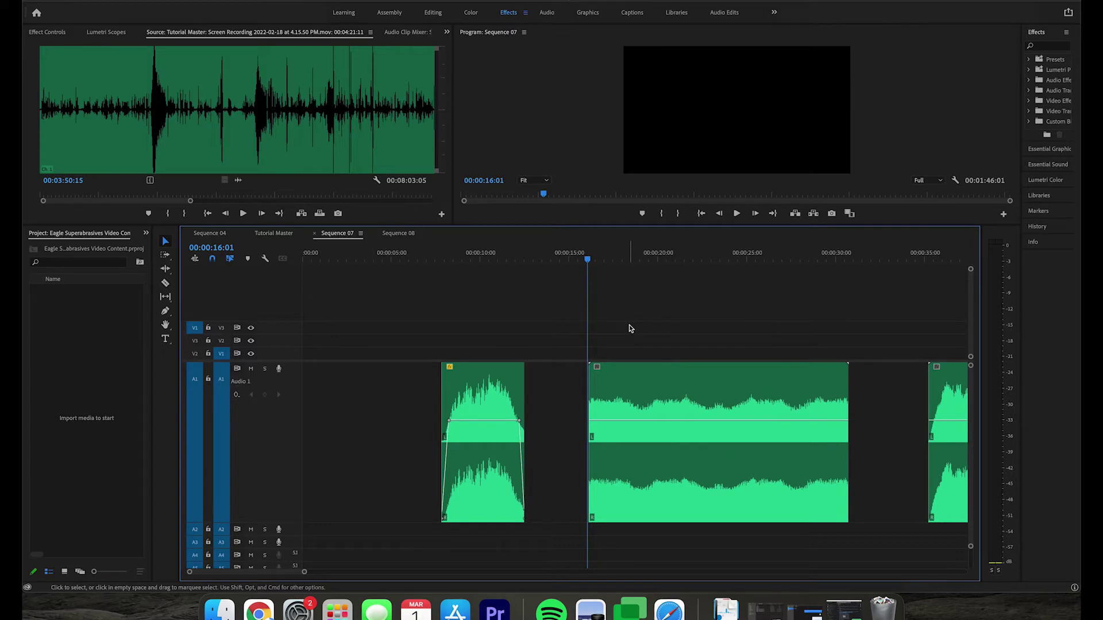
pyautogui.press('space')
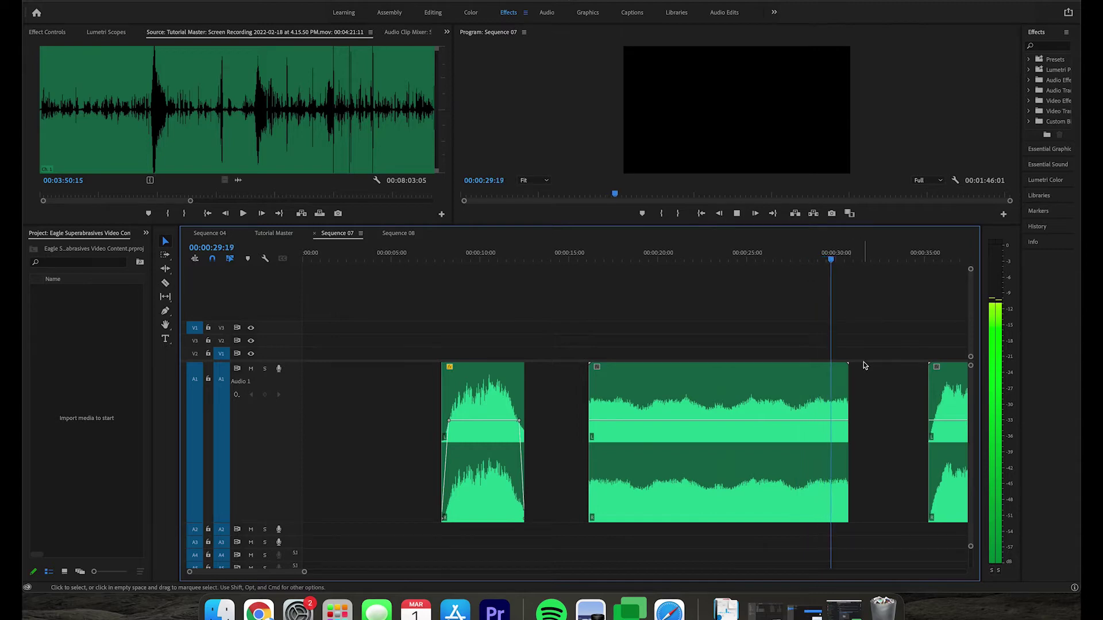
# Paste a copy of the long second clip after the last clip in Sequence 07
pyautogui.press('space')
pyautogui.press('-')
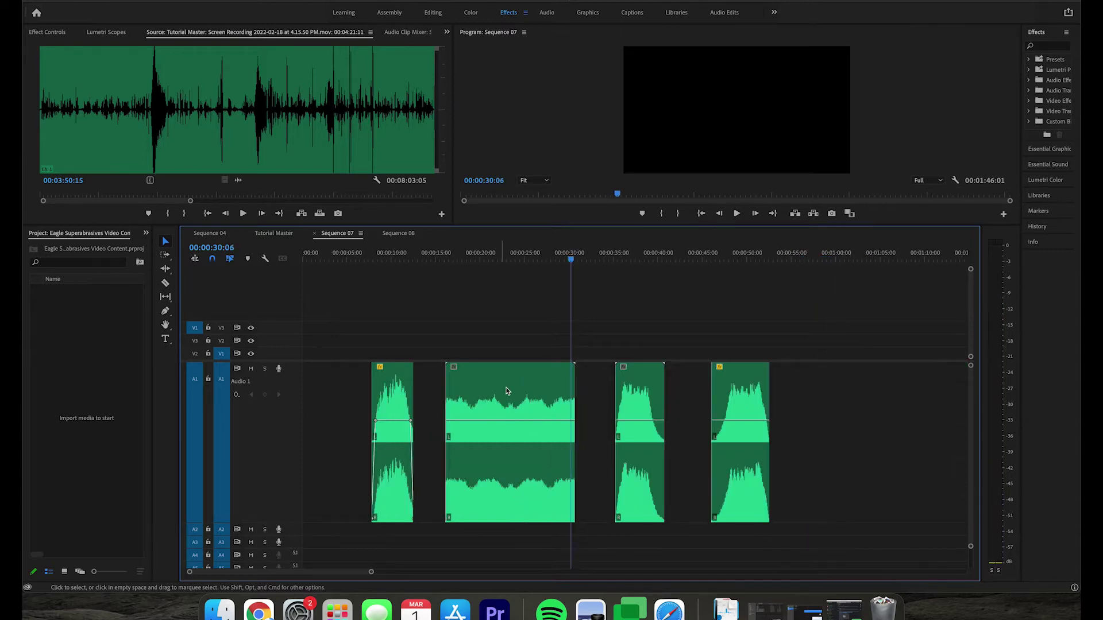
pyautogui.click(507, 391)
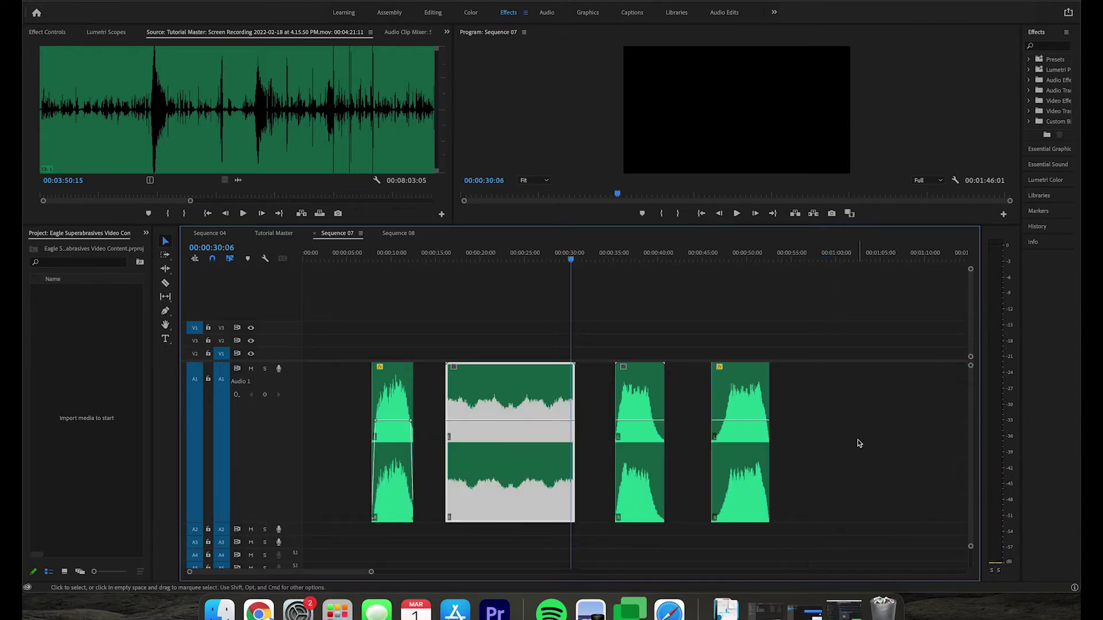
pyautogui.click(862, 253)
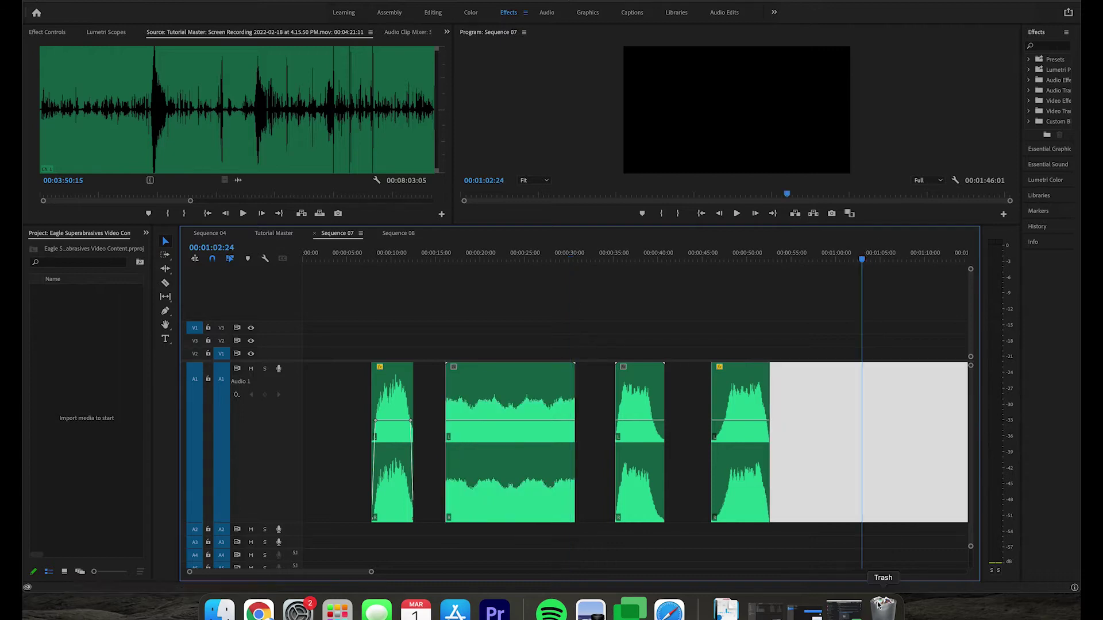
pyautogui.click(890, 468)
pyautogui.press('super+v')
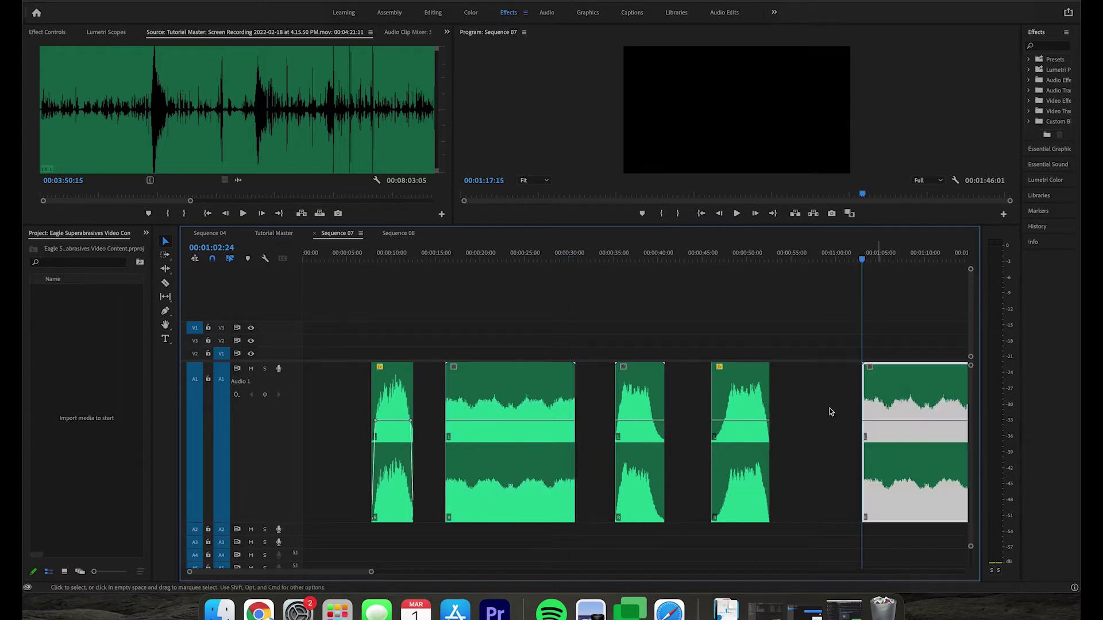
pyautogui.moveTo(820, 358); pyautogui.dragTo(928, 441)
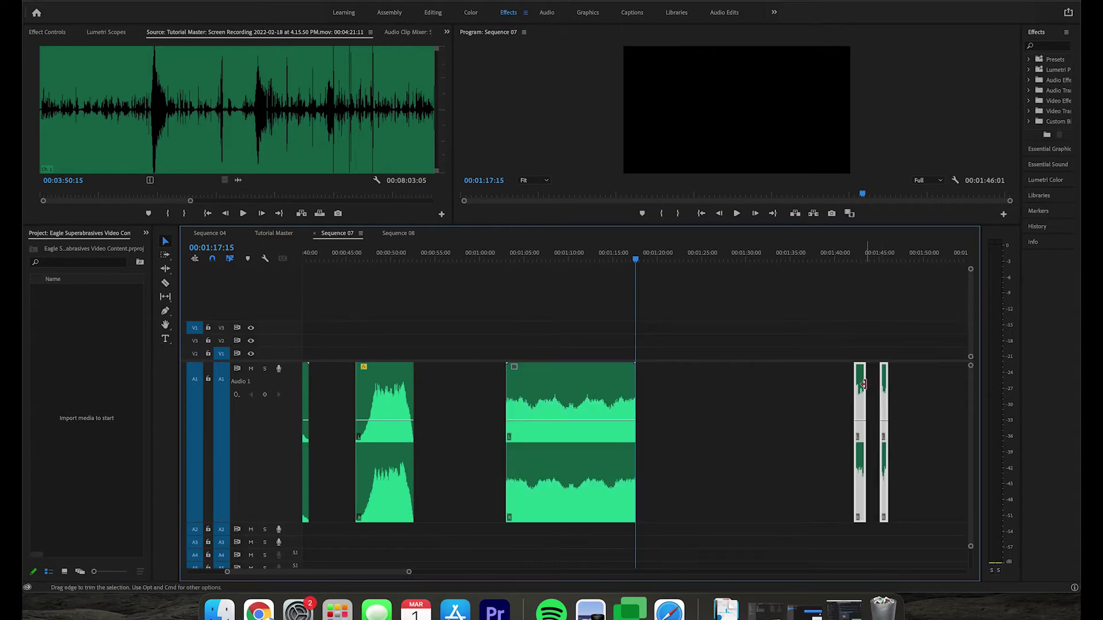
pyautogui.write('+1000')
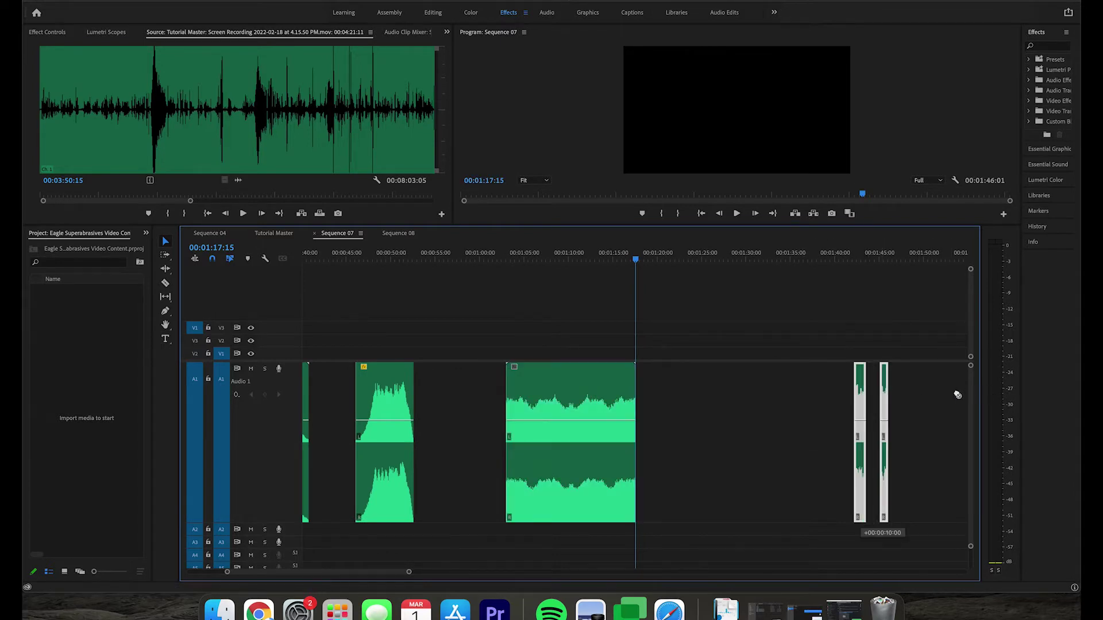
pyautogui.press('Escape')
# Paste another copy of the long clip after the first copy, then zoom in near 01:14:16
pyautogui.click(628, 259)
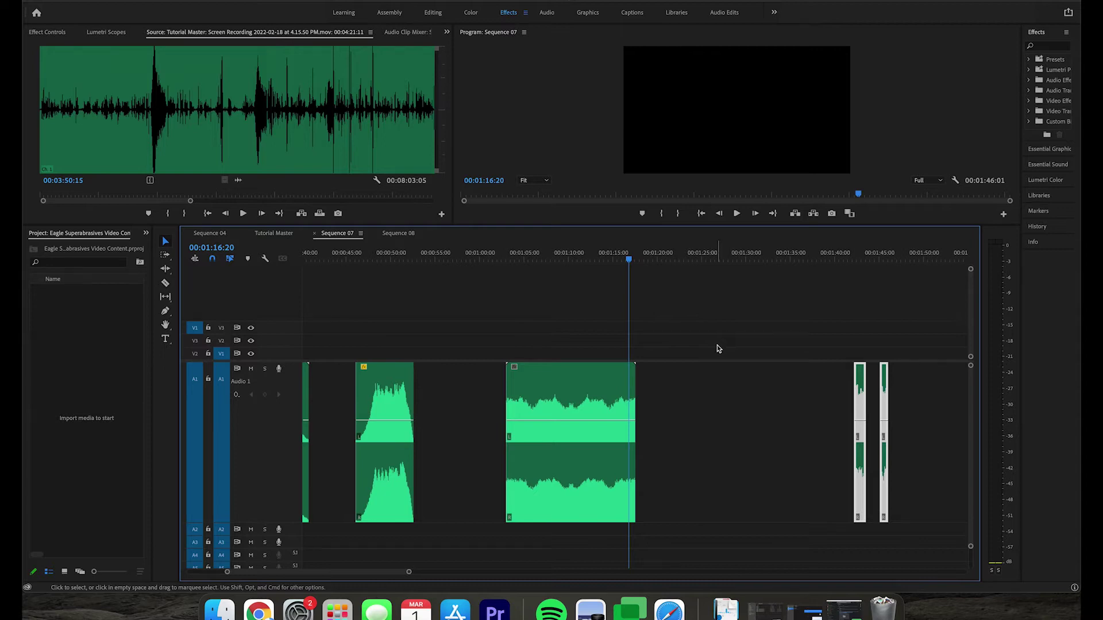
pyautogui.press('Down')
pyautogui.press('super+v')
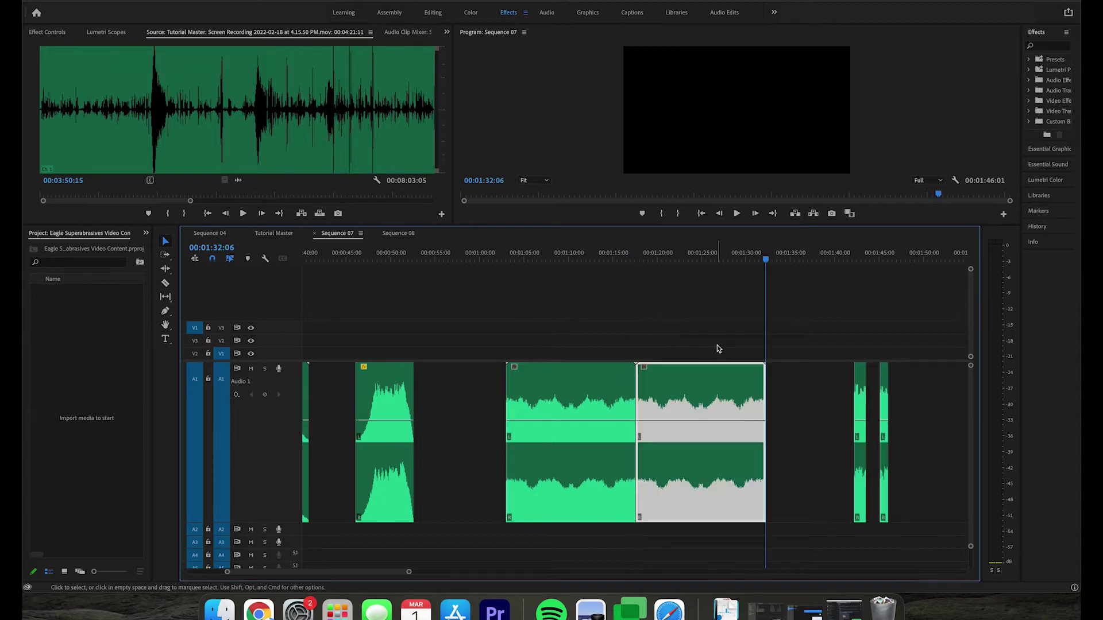
pyautogui.click(705, 305)
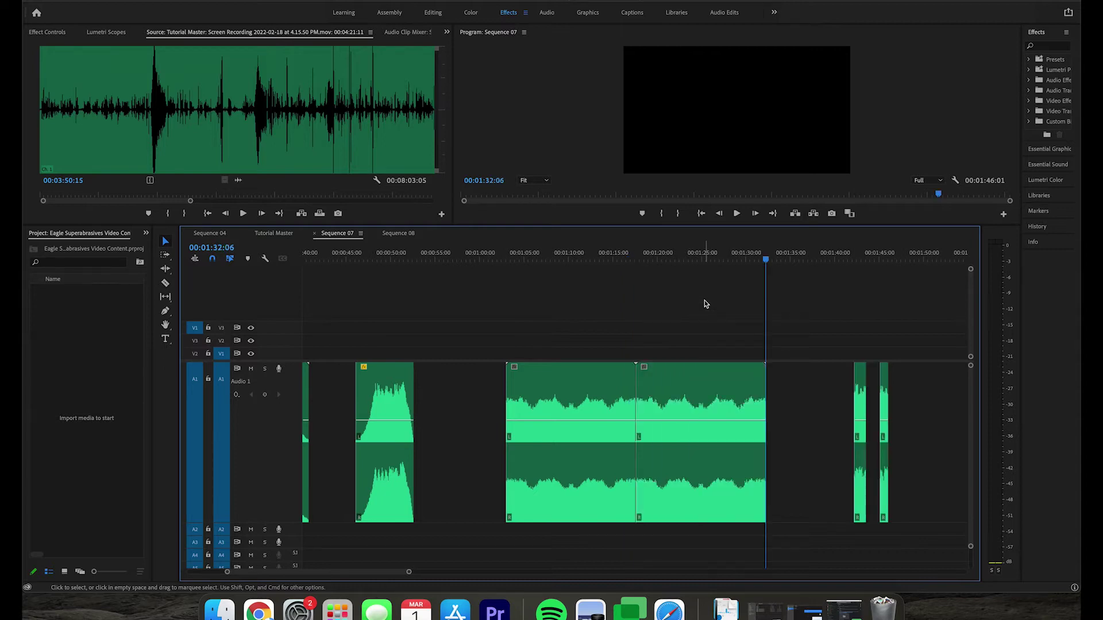
pyautogui.click(609, 256)
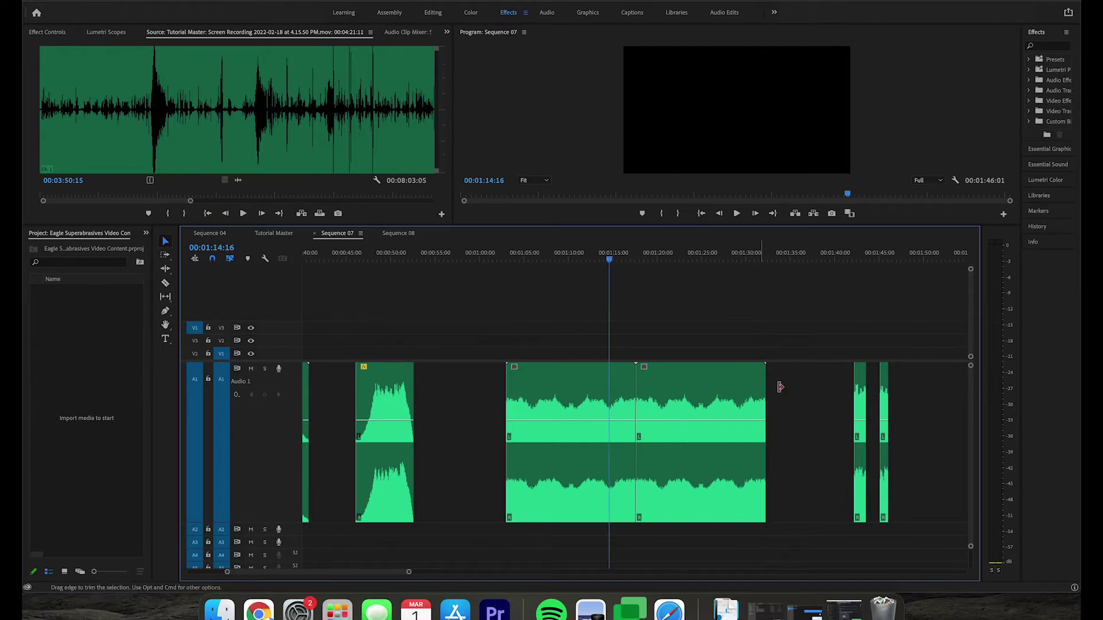
pyautogui.press('=')
pyautogui.press('=')
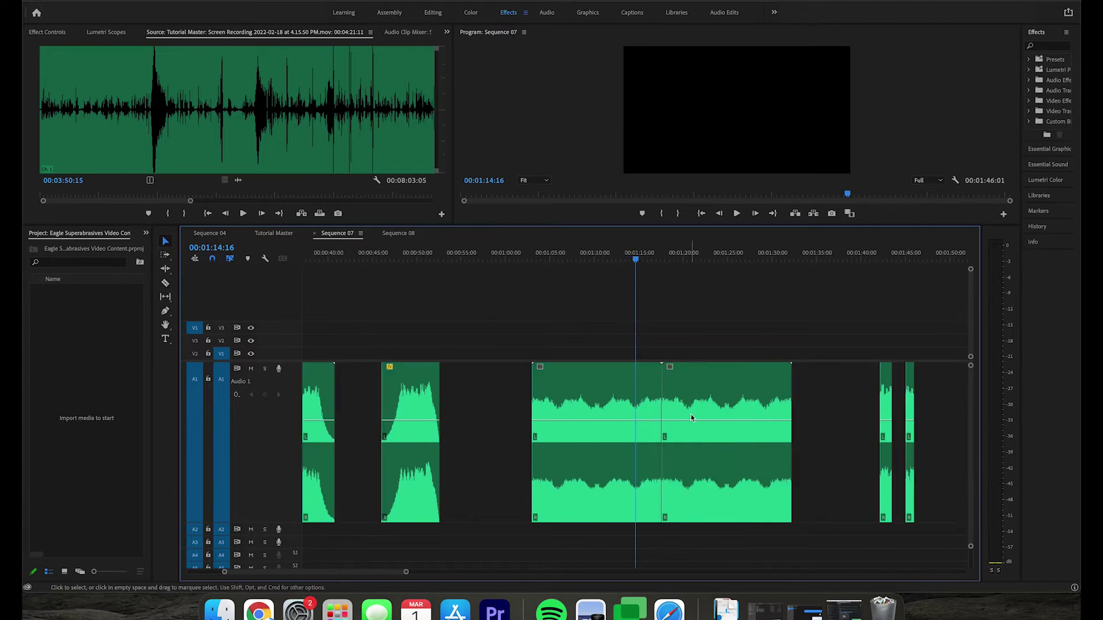
# Play Sequence 07 from about 01:12 to review the clips around the playhead
pyautogui.moveTo(636, 259); pyautogui.dragTo(613, 263)
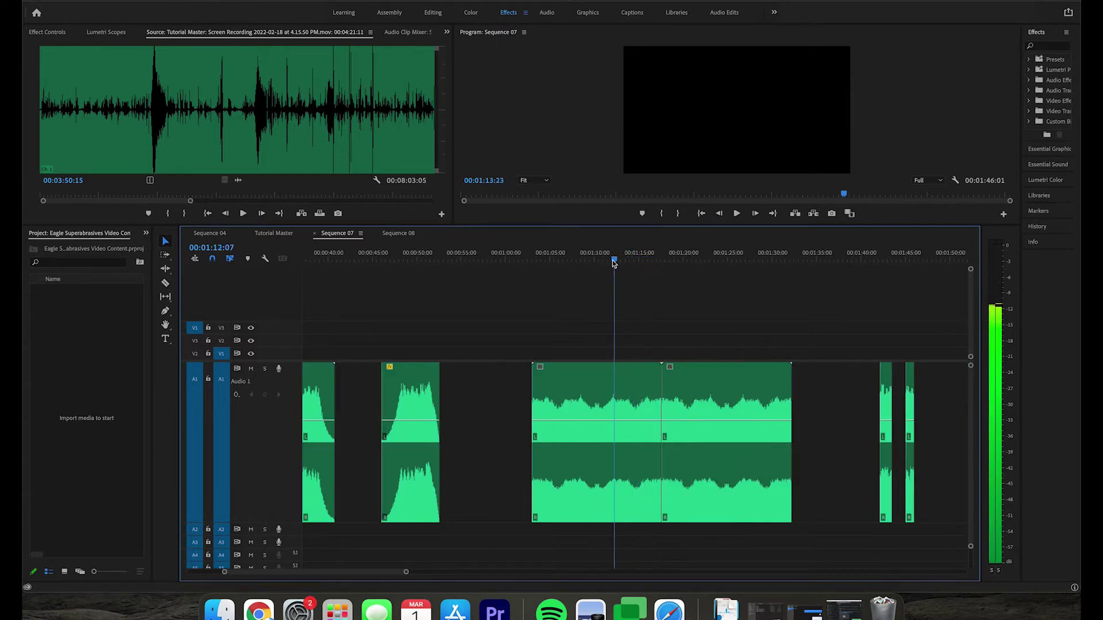
pyautogui.press('space')
pyautogui.press('=')
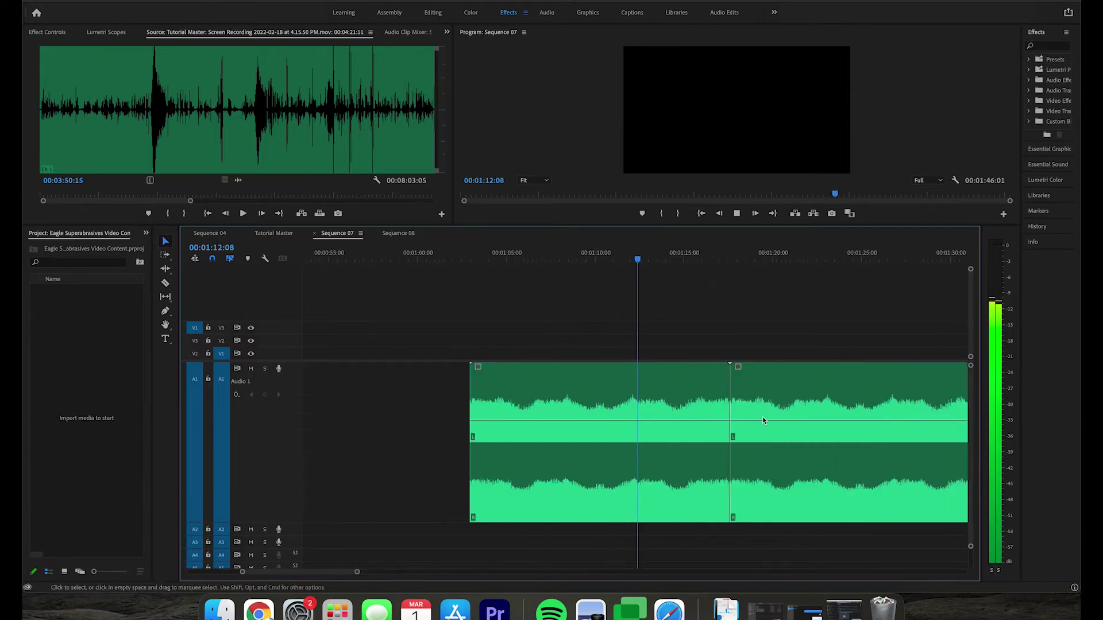
pyautogui.press('=')
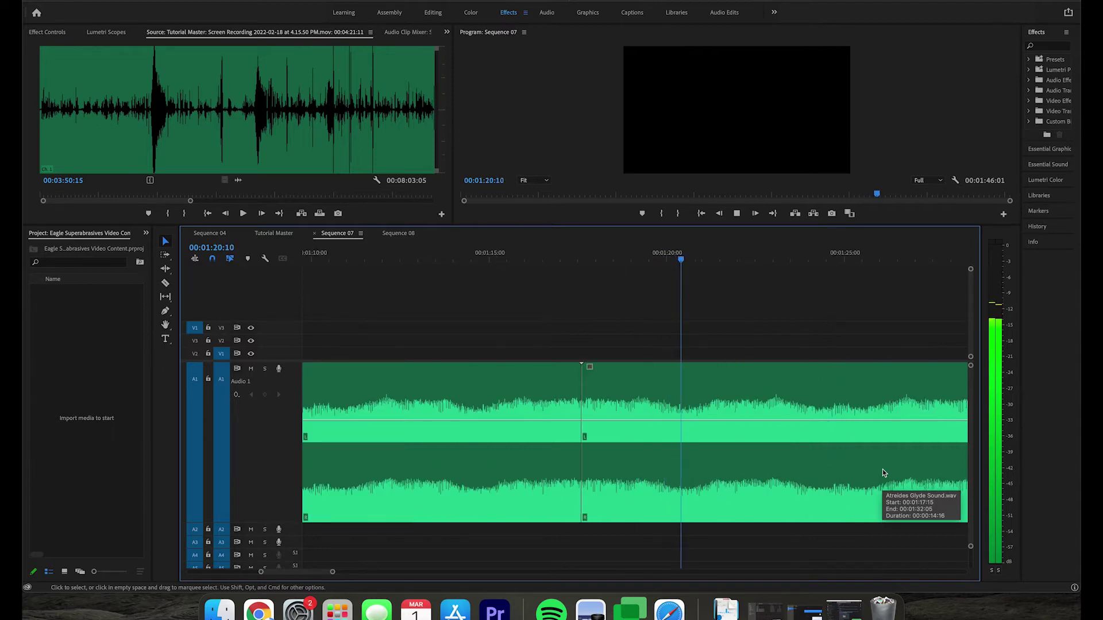
pyautogui.press('space')
pyautogui.press('-')
pyautogui.press('-')
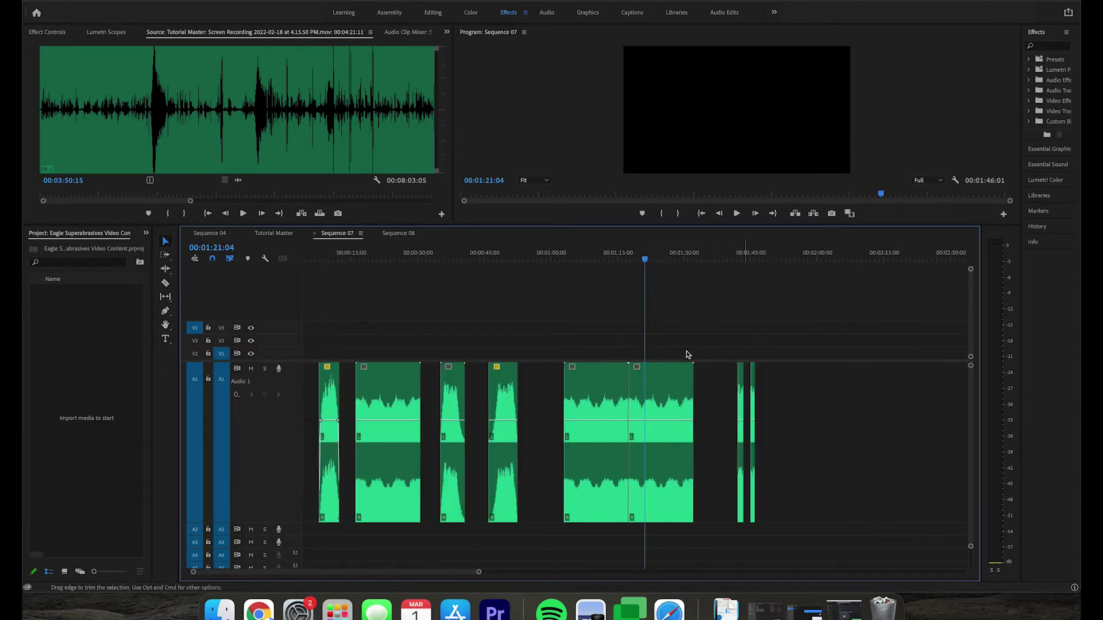
# Delete the two adjoining clips around 01:15, then zoom in around 00:00:35
pyautogui.moveTo(681, 329); pyautogui.dragTo(609, 402)
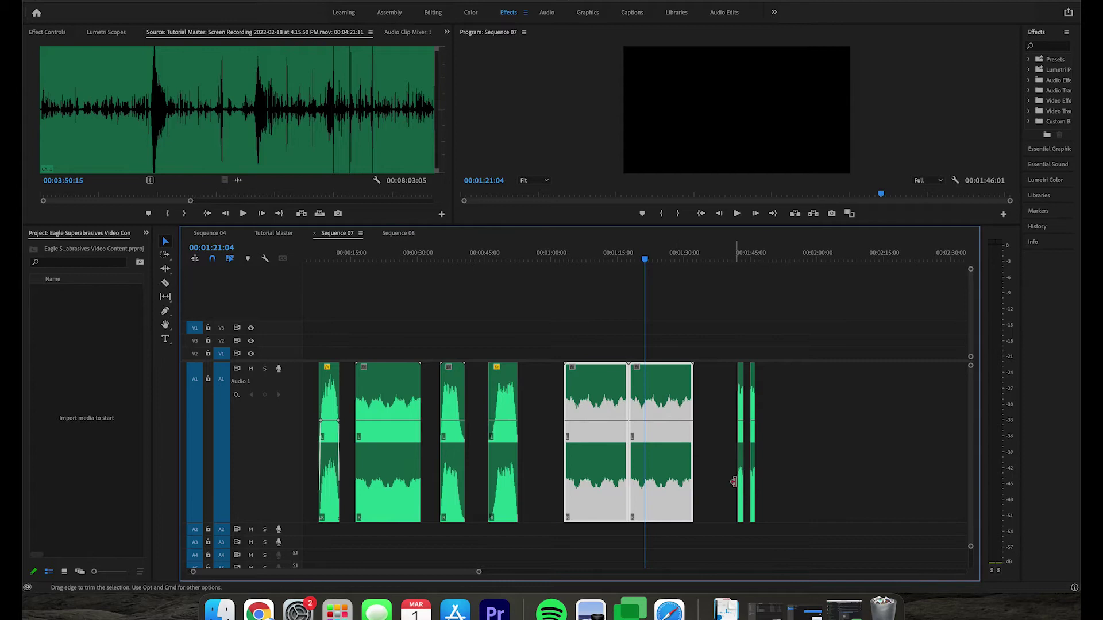
pyautogui.press('Delete')
pyautogui.click(441, 254)
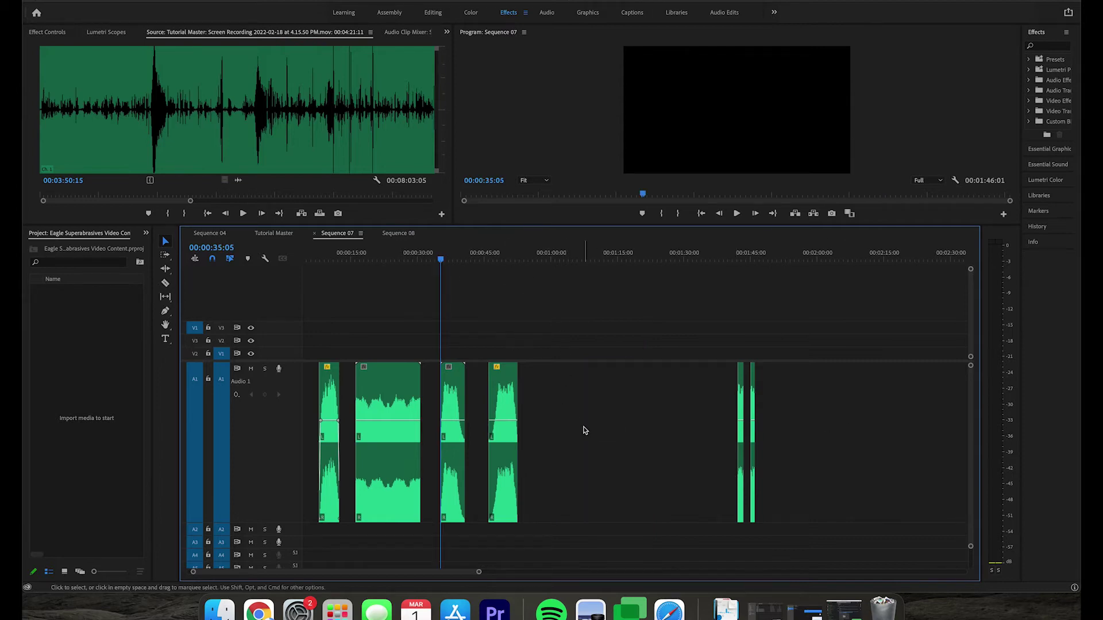
pyautogui.press('=')
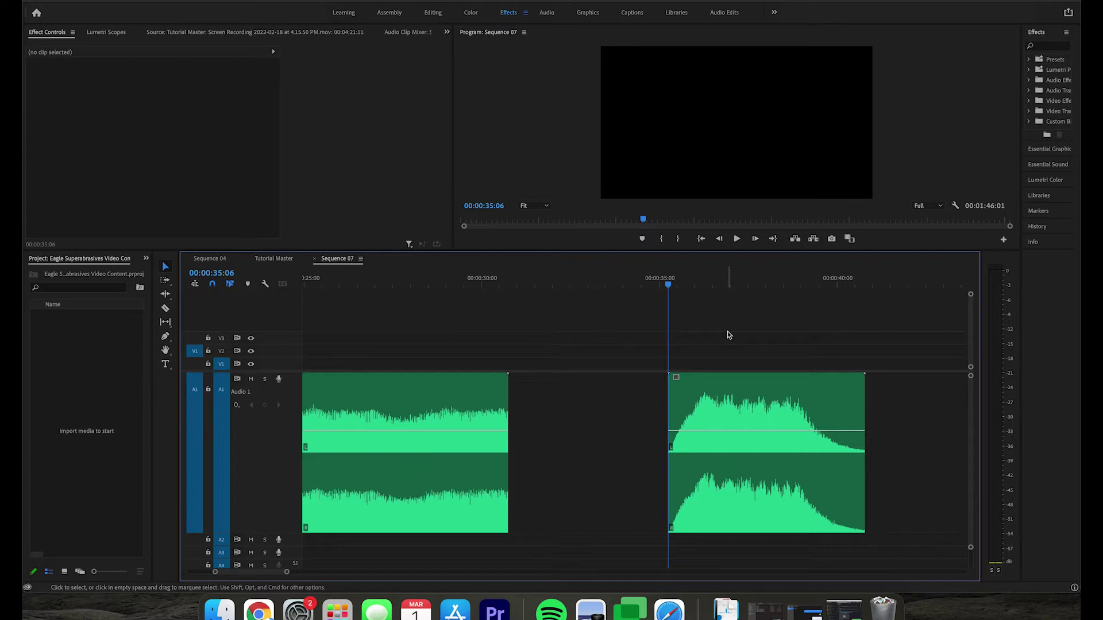
pyautogui.press('Right')
pyautogui.press('Right')
pyautogui.press('Right')
pyautogui.press('Right')
pyautogui.click(816, 413)
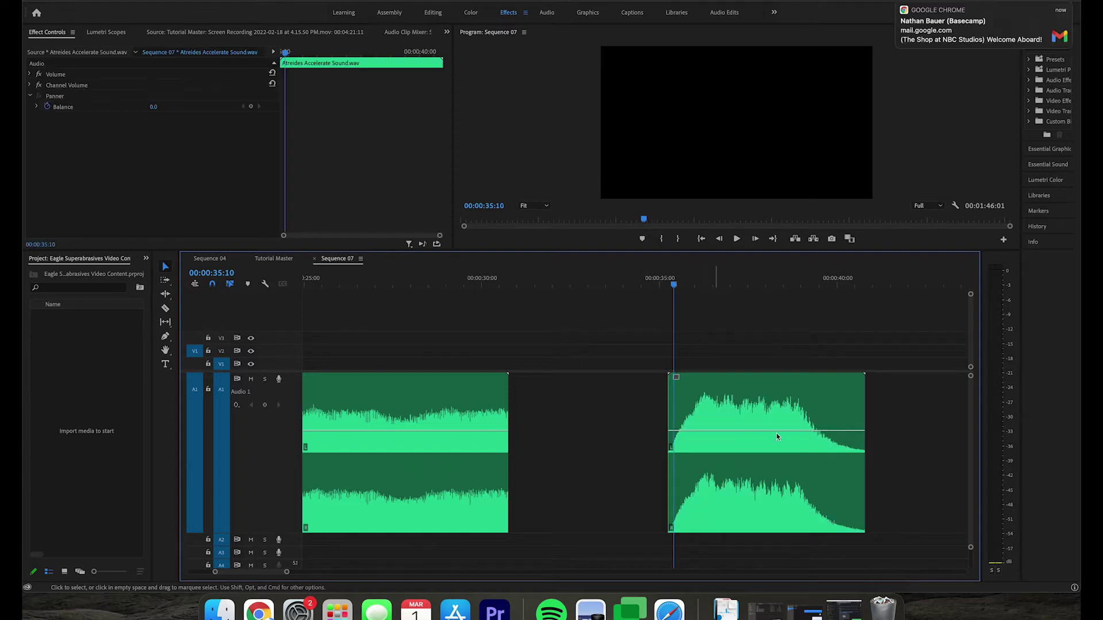
pyautogui.click(698, 282)
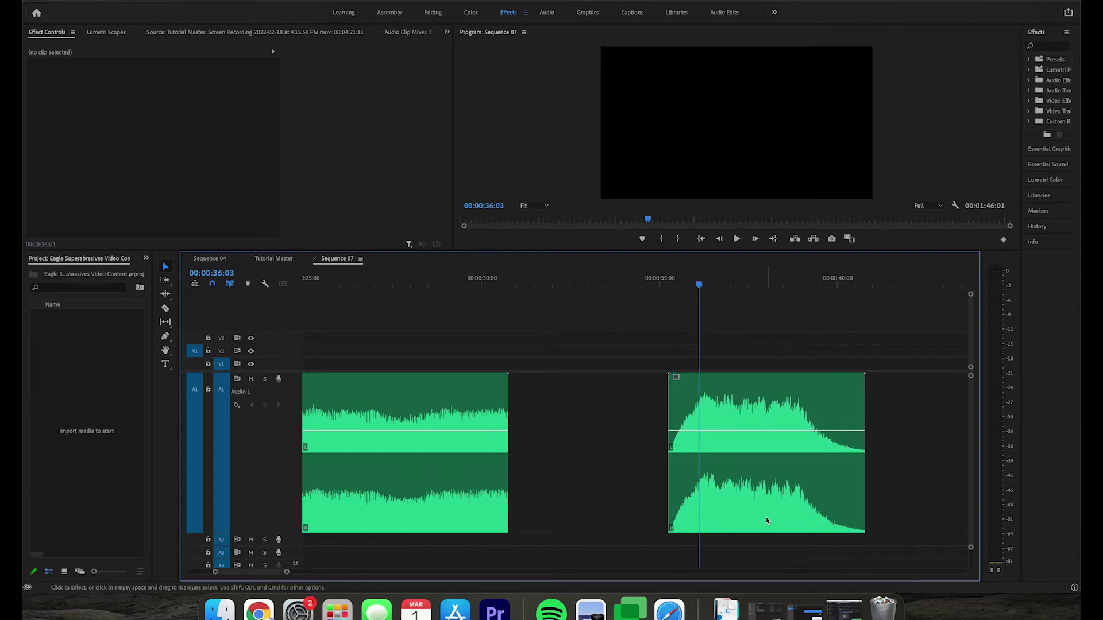
pyautogui.press('-')
pyautogui.press('=')
pyautogui.press('=')
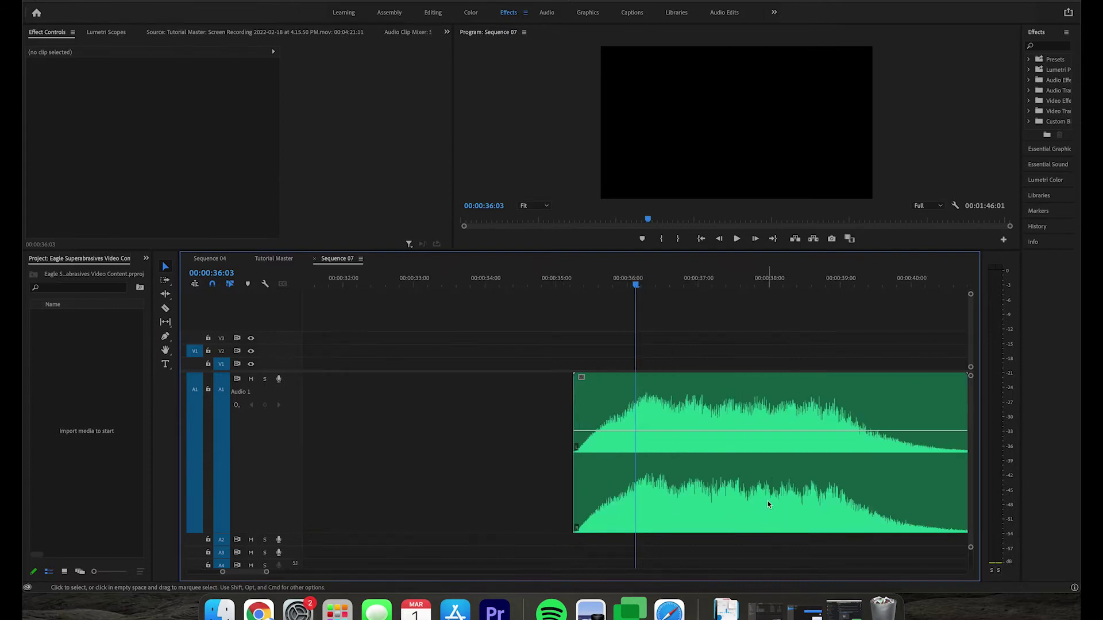
pyautogui.press('-')
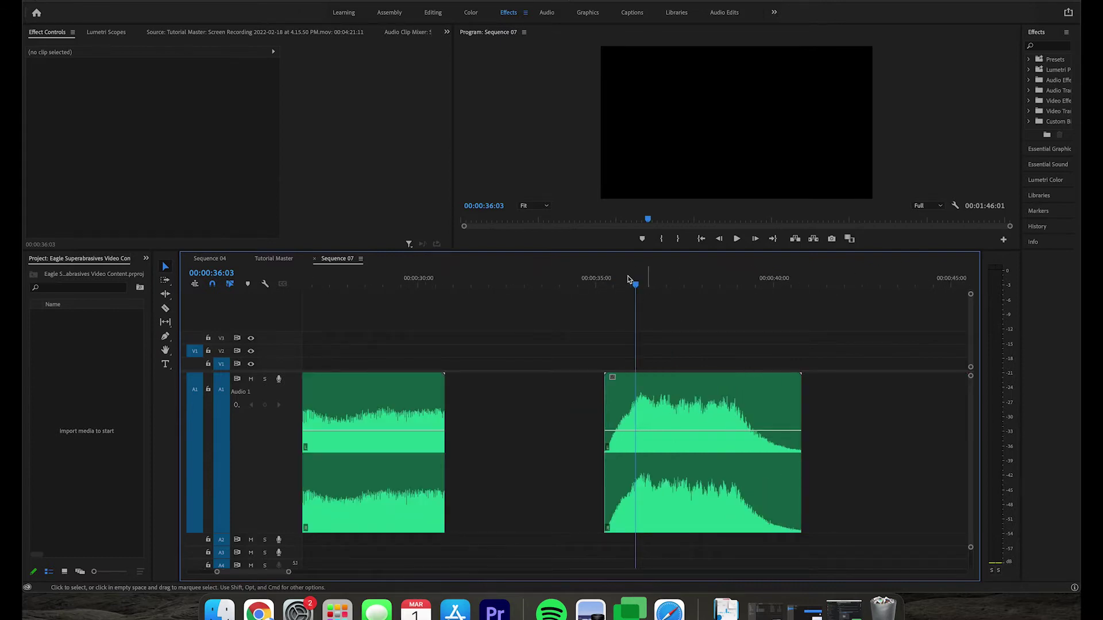
pyautogui.moveTo(629, 279); pyautogui.dragTo(601, 283)
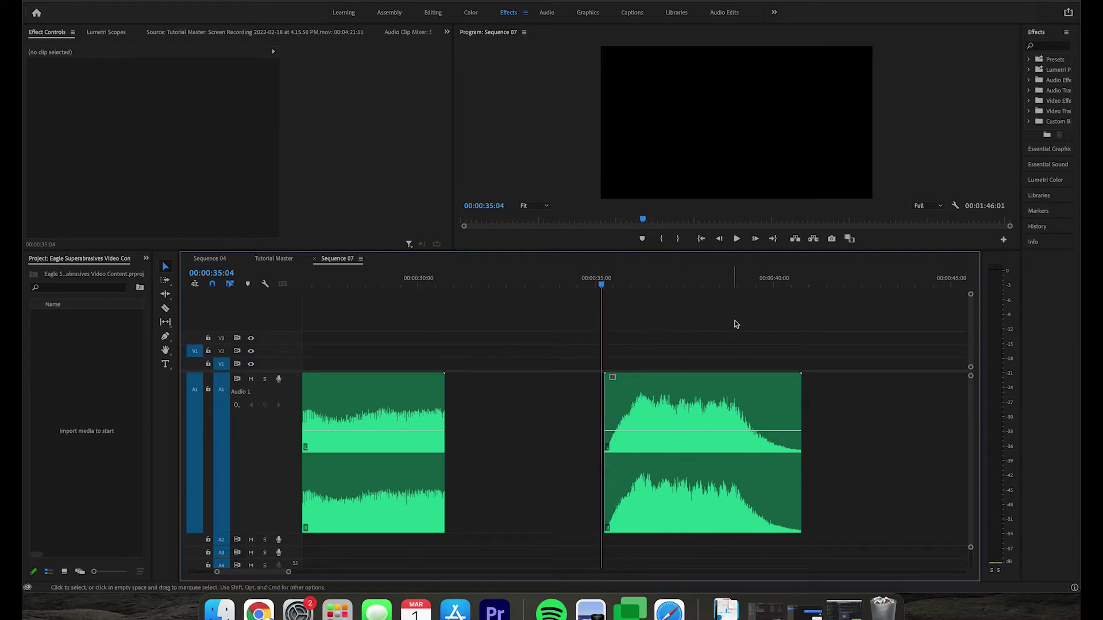
pyautogui.press('space')
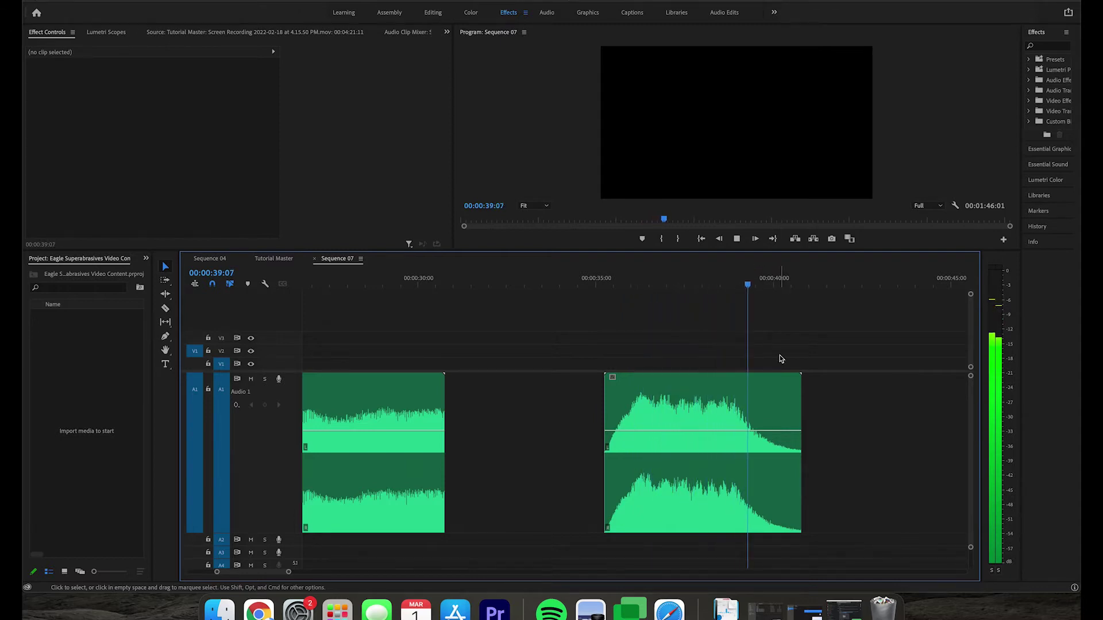
pyautogui.press('space')
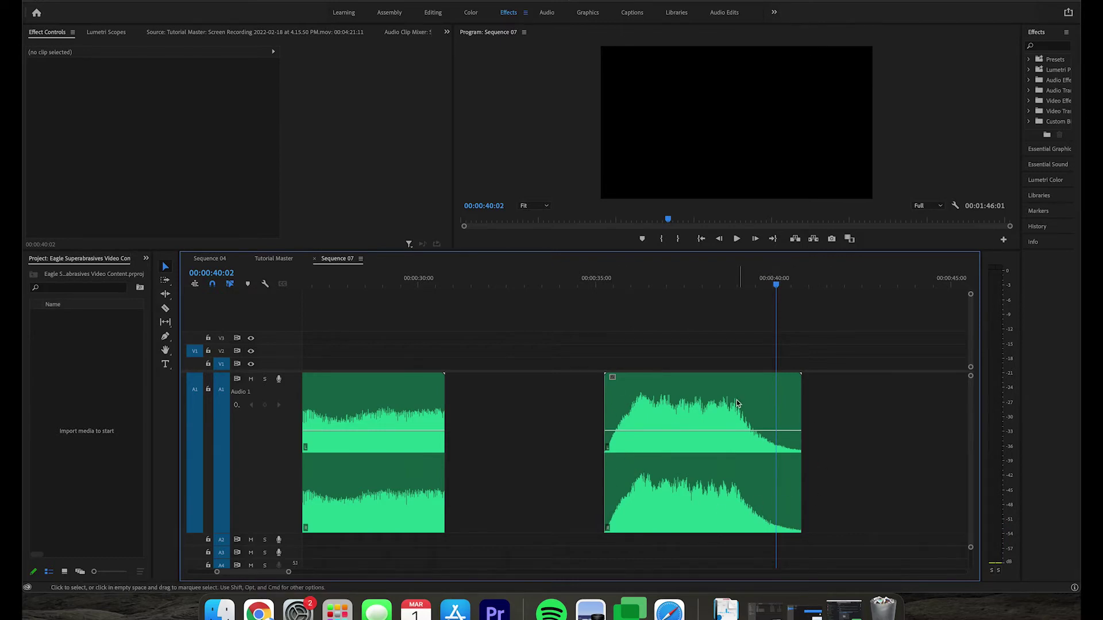
pyautogui.click(655, 283)
pyautogui.click(700, 404)
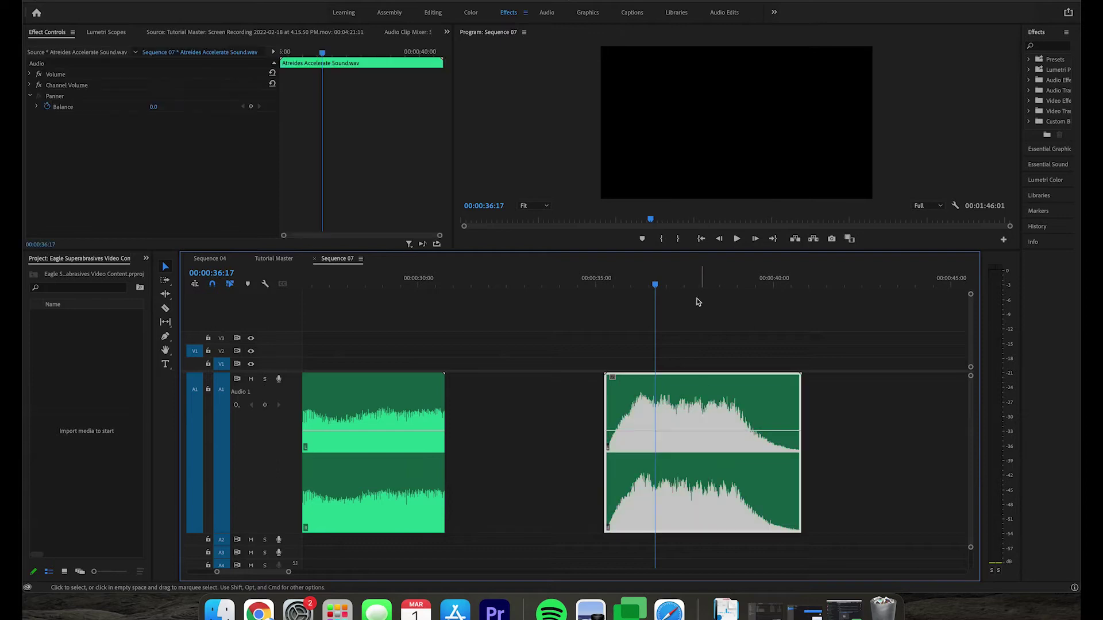
pyautogui.click(720, 285)
pyautogui.moveTo(671, 285); pyautogui.dragTo(631, 287)
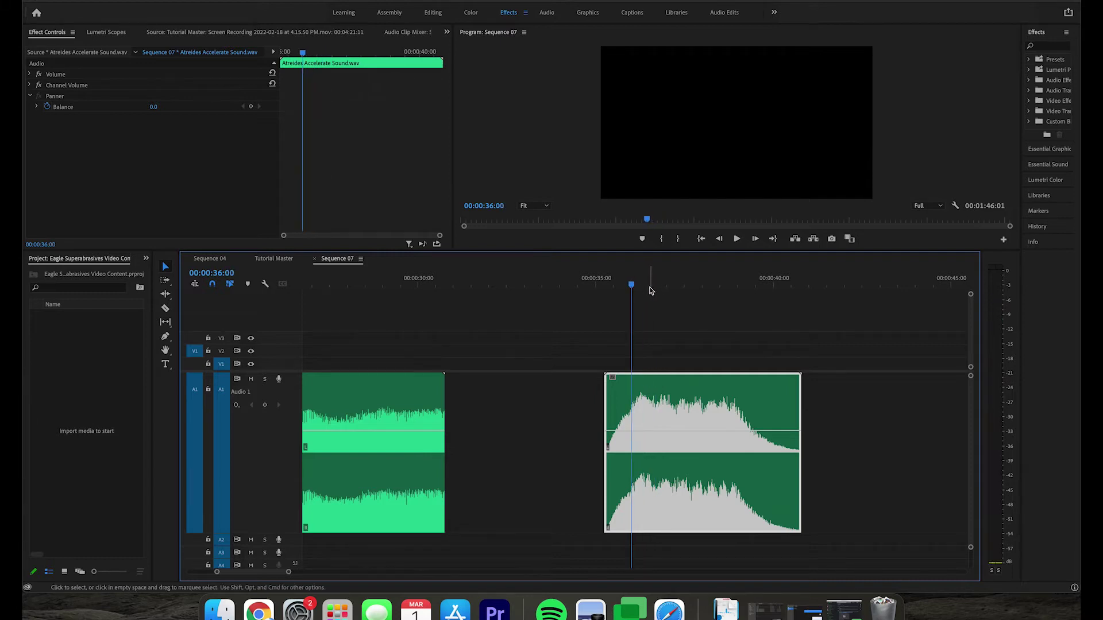
pyautogui.press('space')
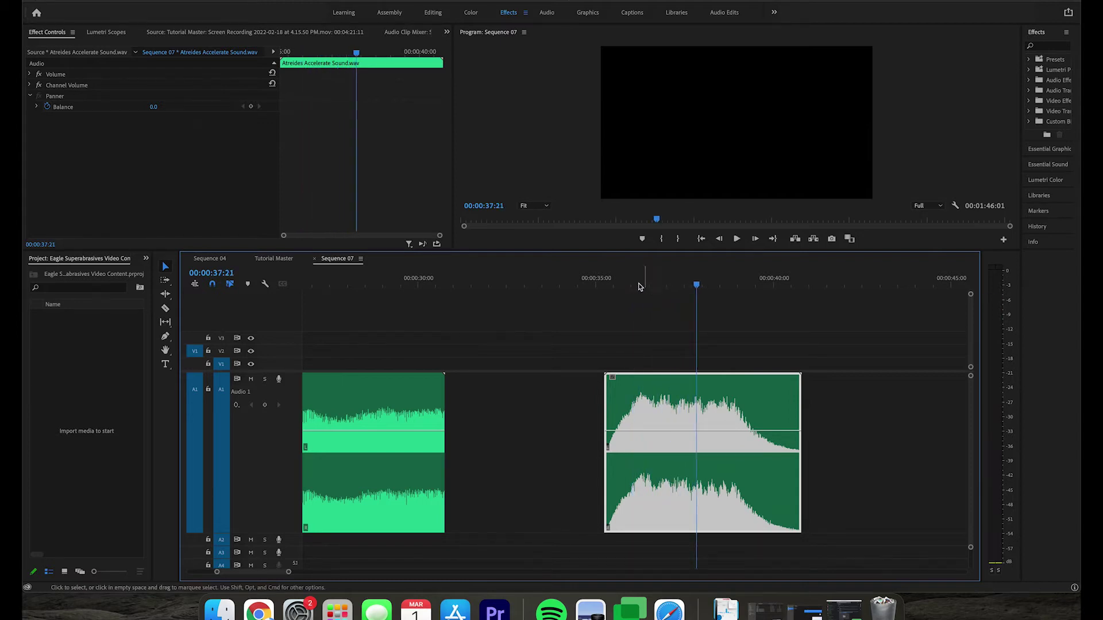
pyautogui.click(632, 285)
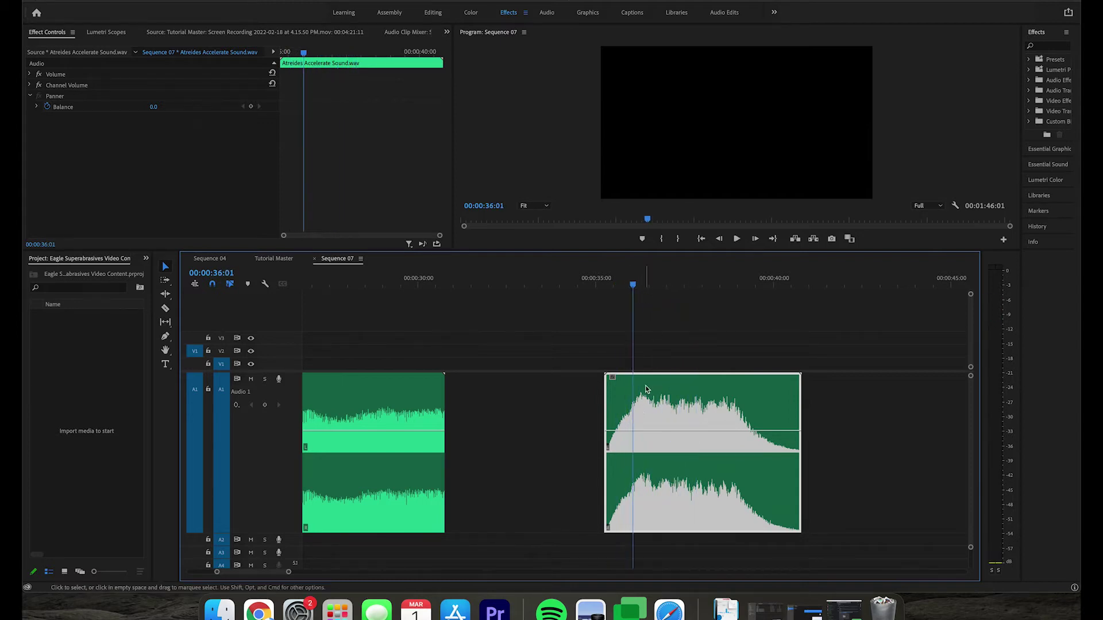
pyautogui.press('=')
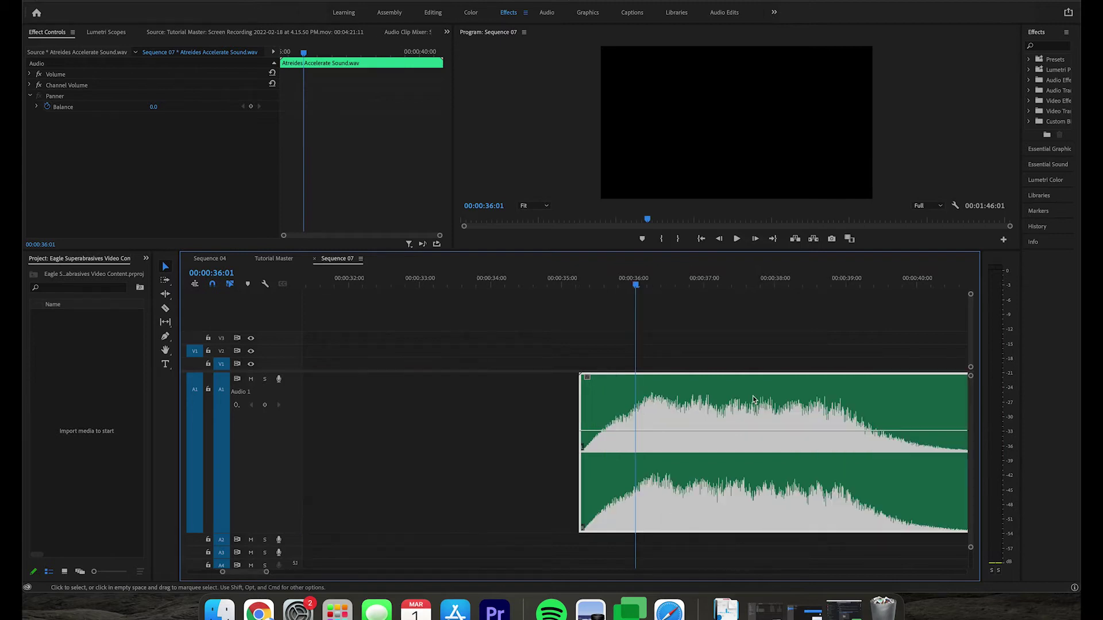
pyautogui.press('space')
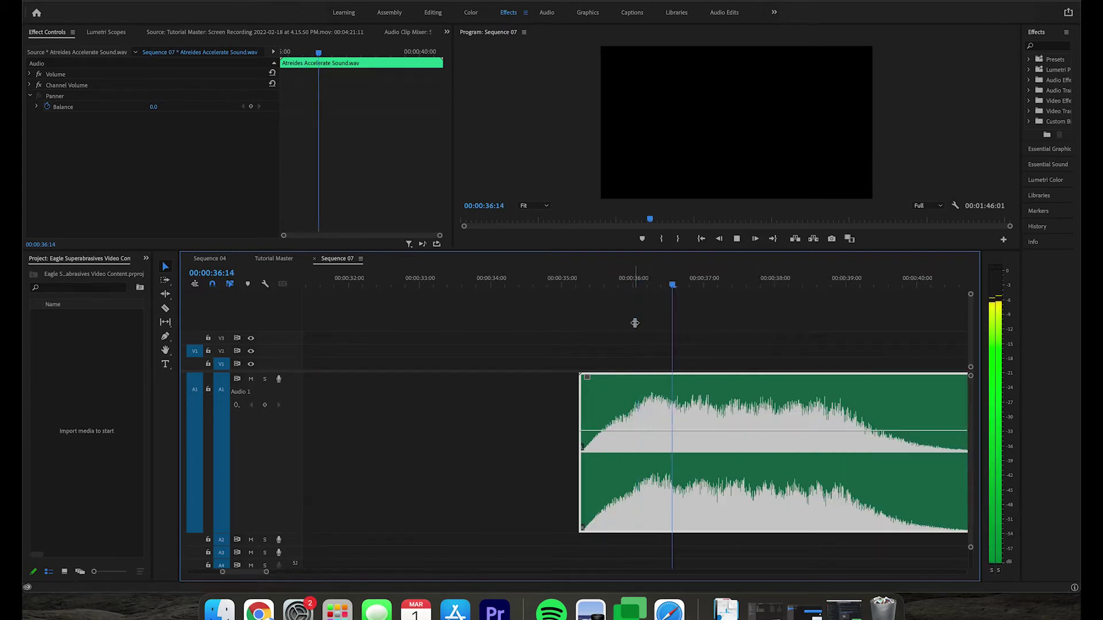
pyautogui.press('space')
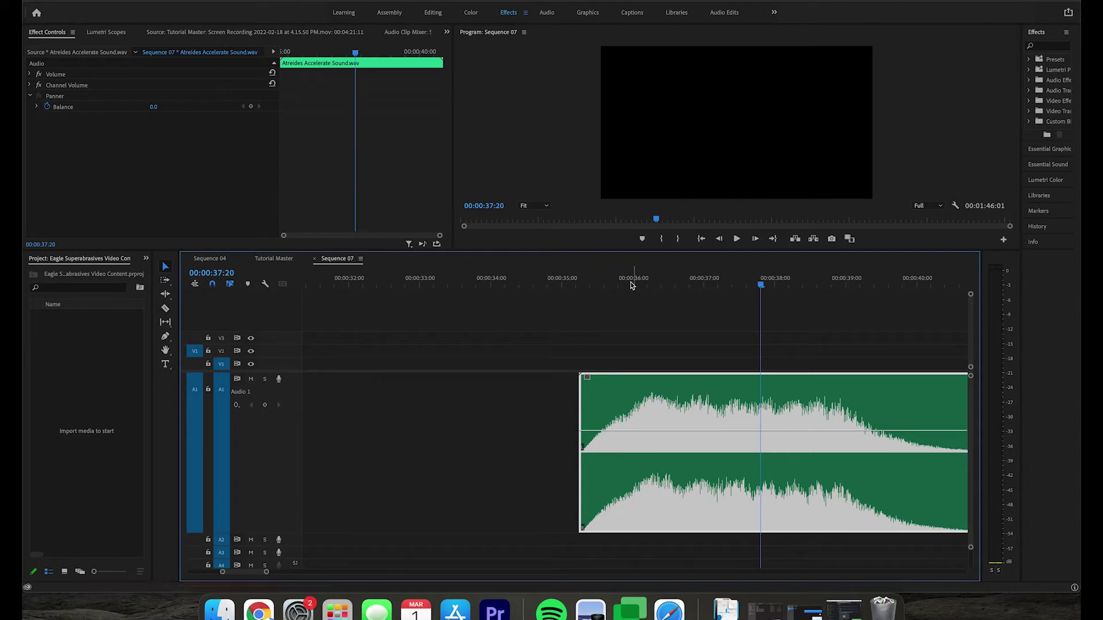
# Cut the Atreides Accelerate Sound clip with the Razor tool at 00:00:36:00
pyautogui.click(631, 285)
pyautogui.press('Right')
pyautogui.press('c')
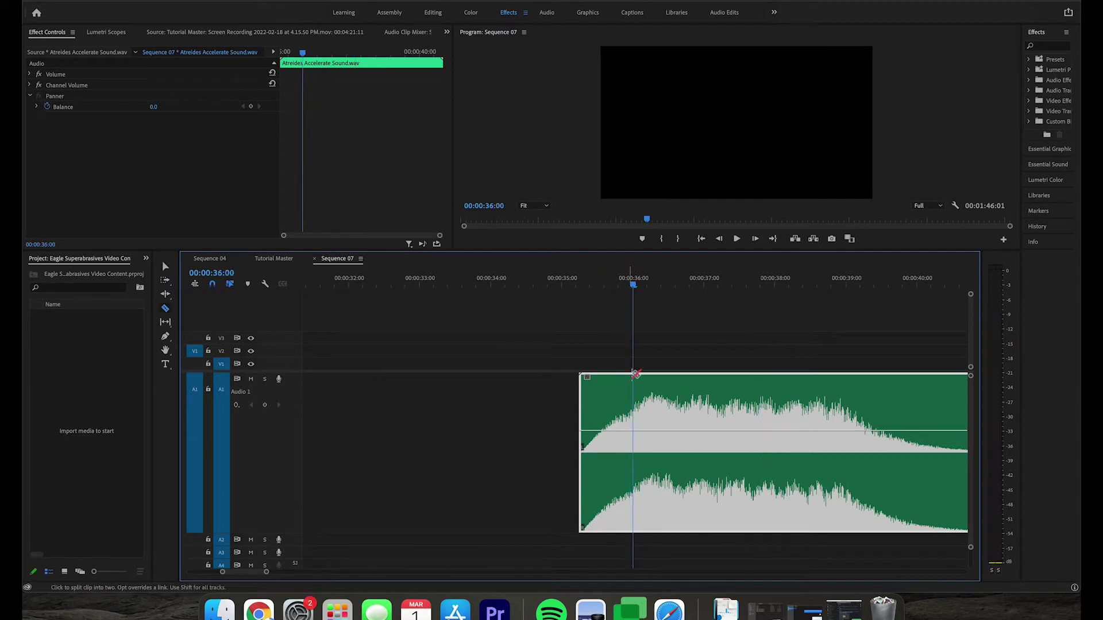
pyautogui.click(633, 386)
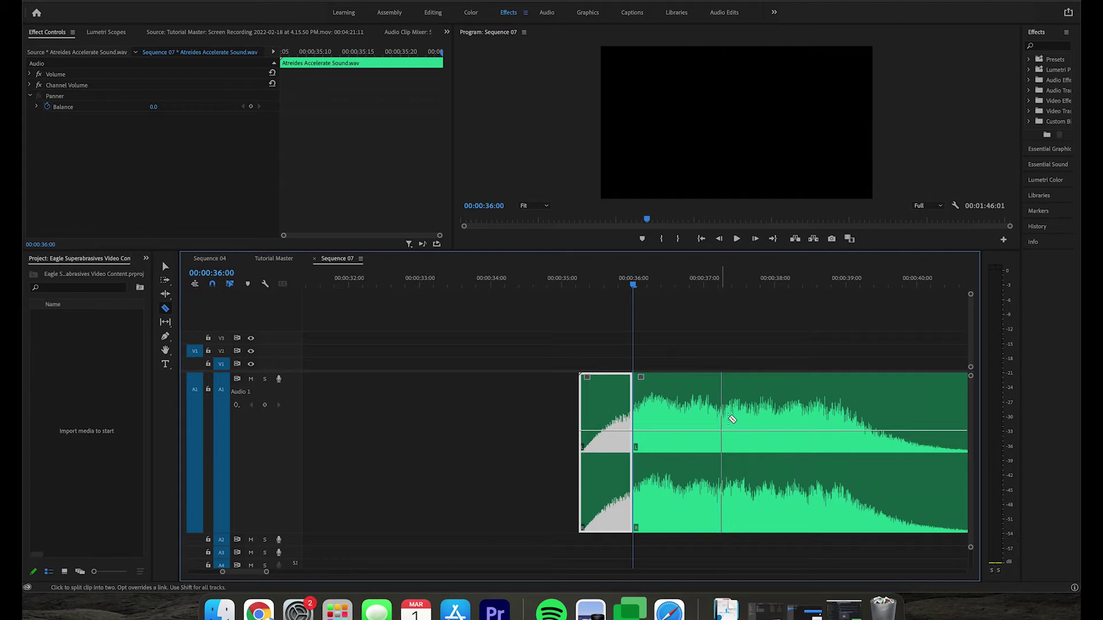
# Make a second cut at 00:00:37:16 and select the 00:00:01:17 middle piece
pyautogui.click(753, 422)
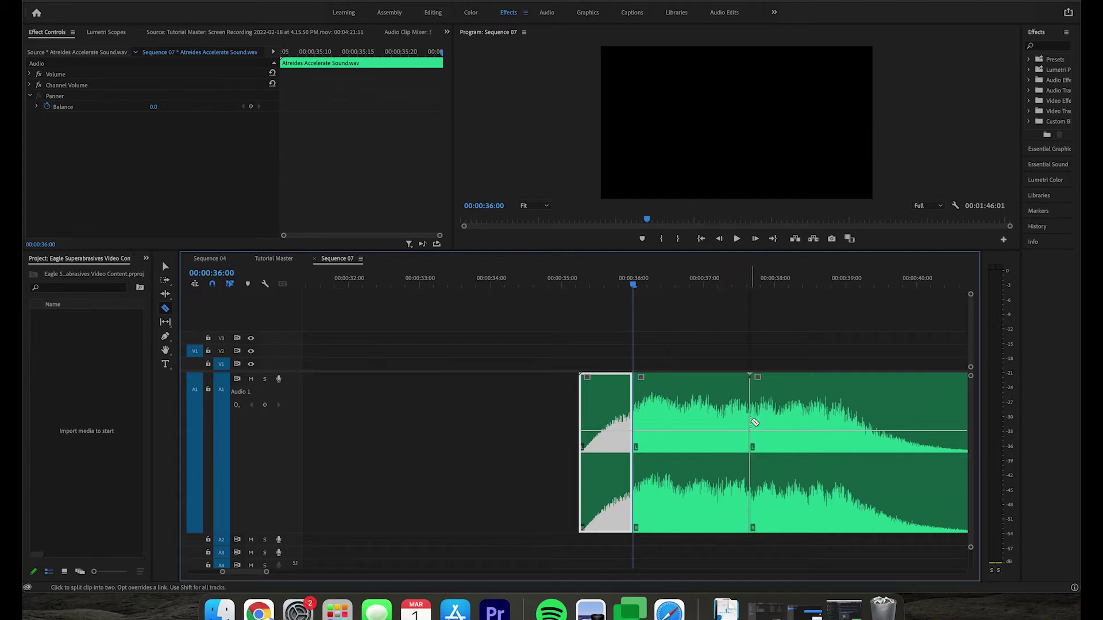
pyautogui.press('super+z')
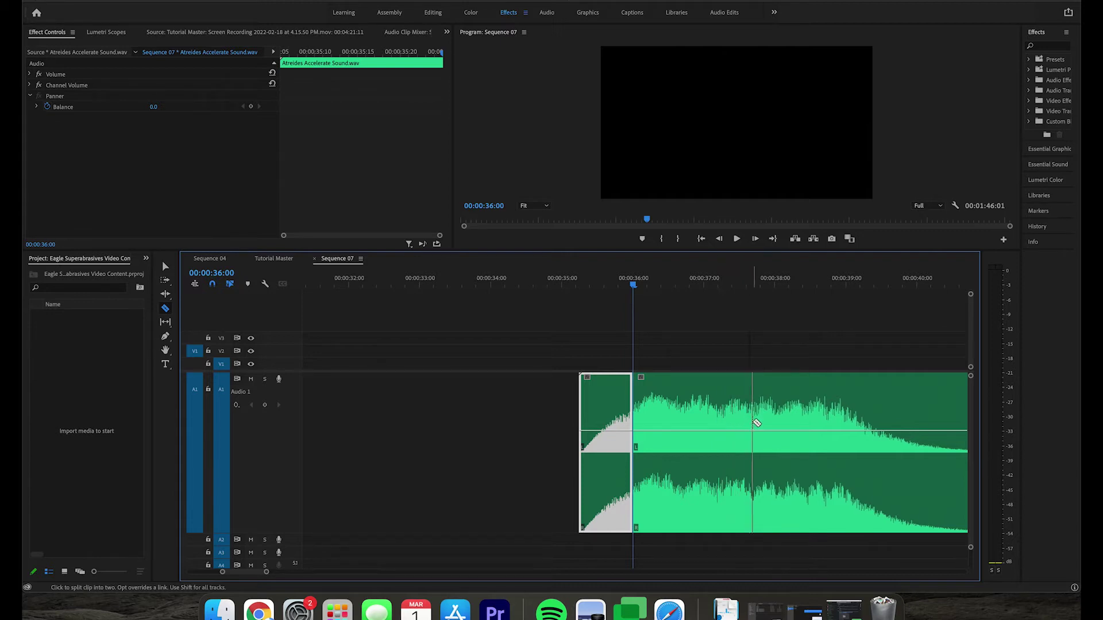
pyautogui.click(752, 423)
pyautogui.press('v')
pyautogui.click(702, 402)
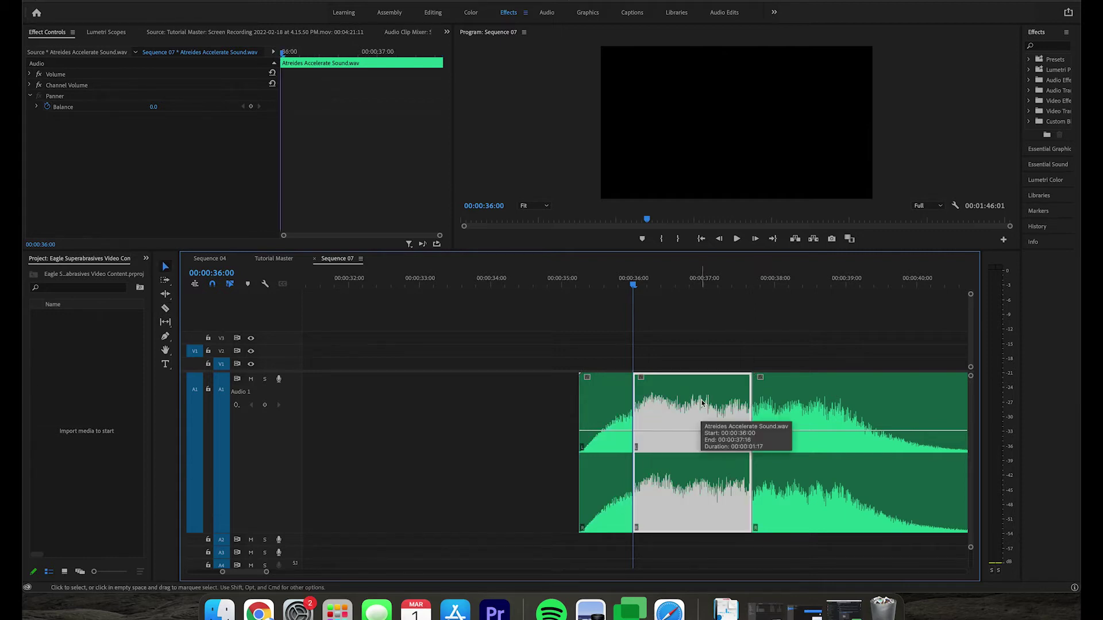
# Paste the cut accelerate piece at about 01:02 and play it back
pyautogui.press('-')
pyautogui.press('-')
pyautogui.press('-')
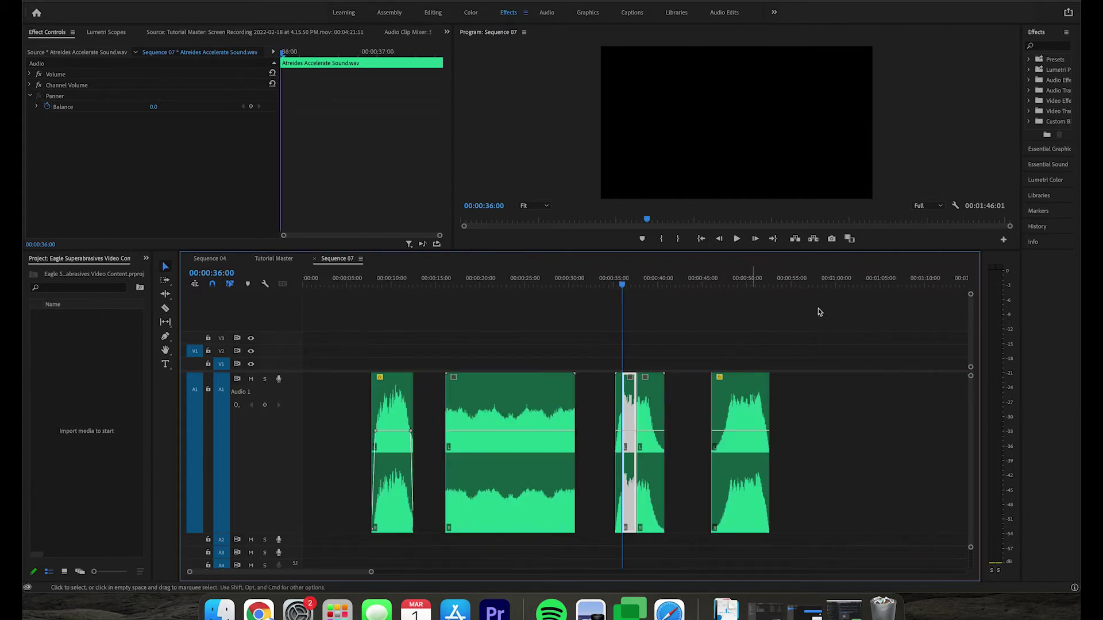
pyautogui.click(855, 284)
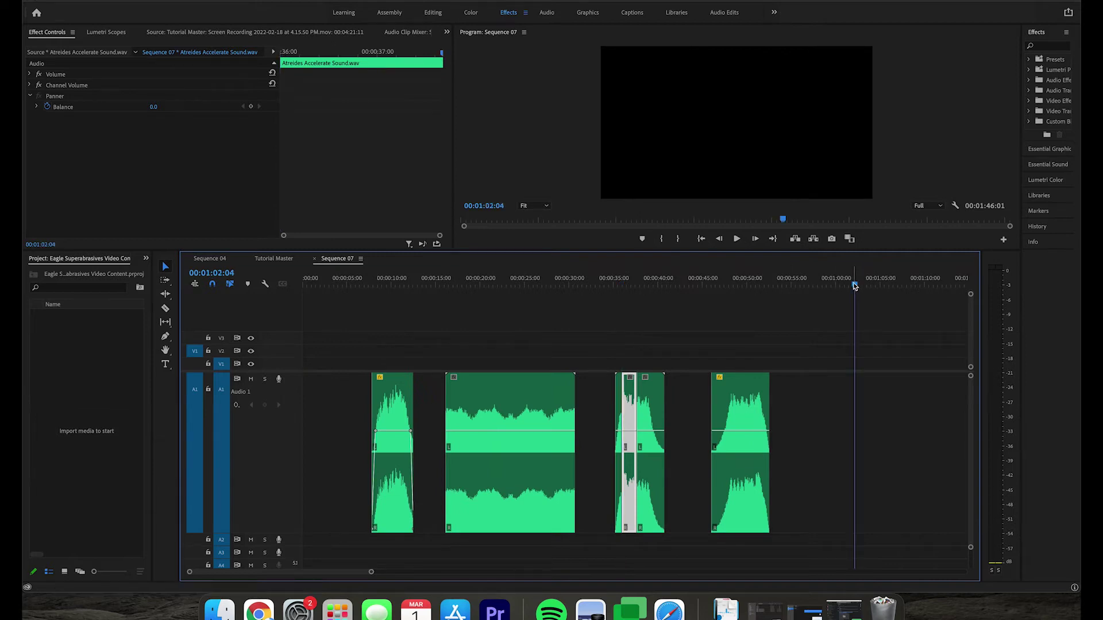
pyautogui.press('super+v')
pyautogui.press('=')
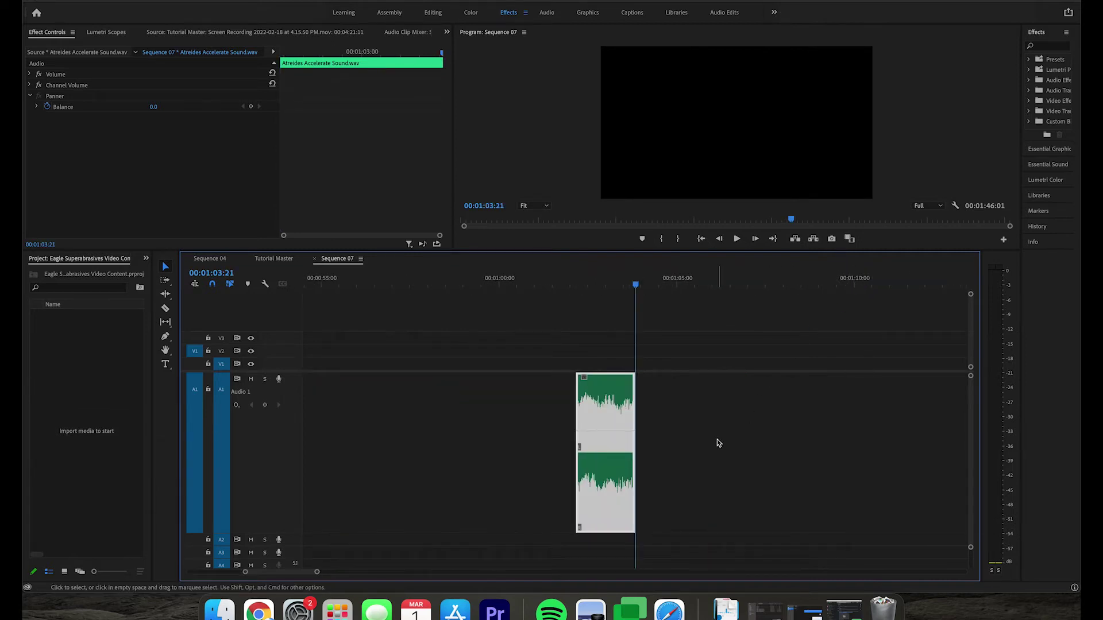
pyautogui.press('=')
pyautogui.click(503, 280)
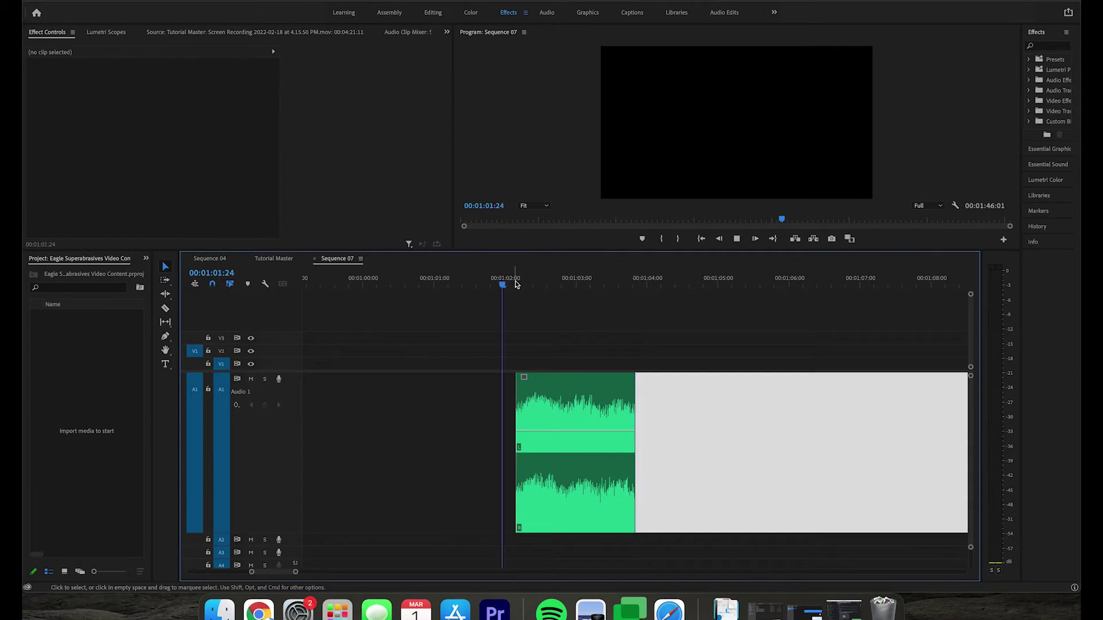
pyautogui.press('space')
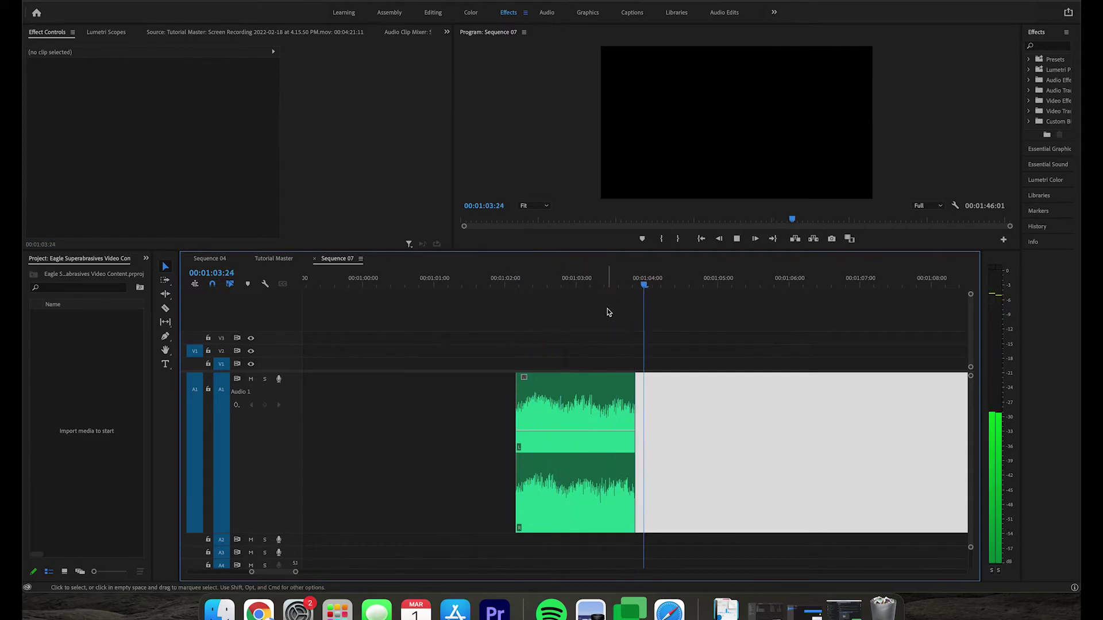
pyautogui.press('super+z')
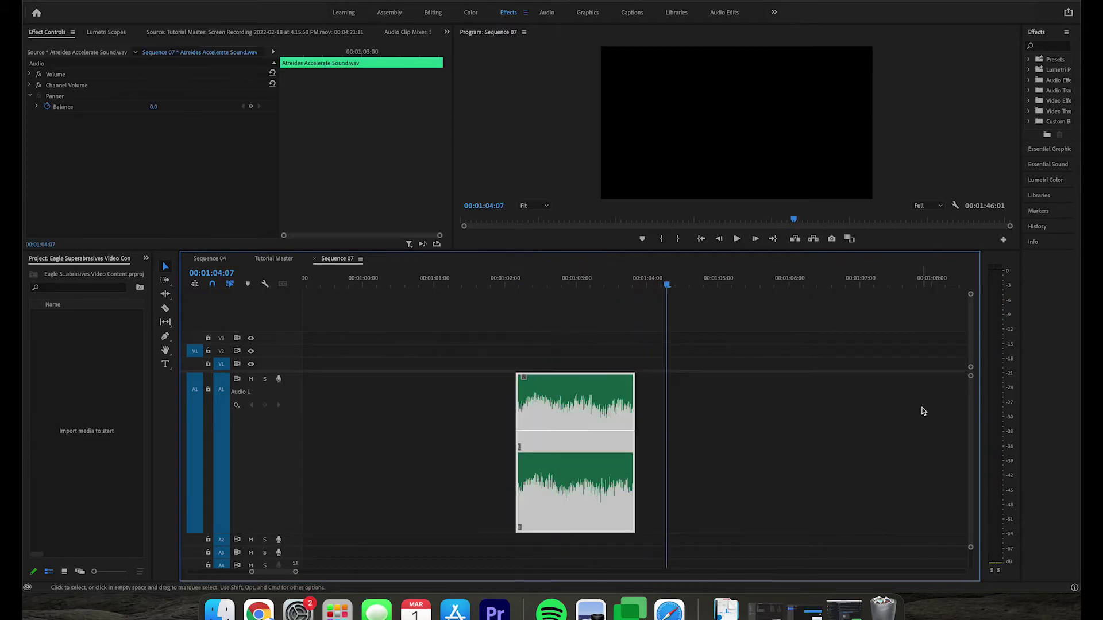
# Paste a second copy, snap it directly after the first, and play the pair
pyautogui.press('super+v')
pyautogui.moveTo(734, 403); pyautogui.dragTo(643, 321)
pyautogui.click(603, 299)
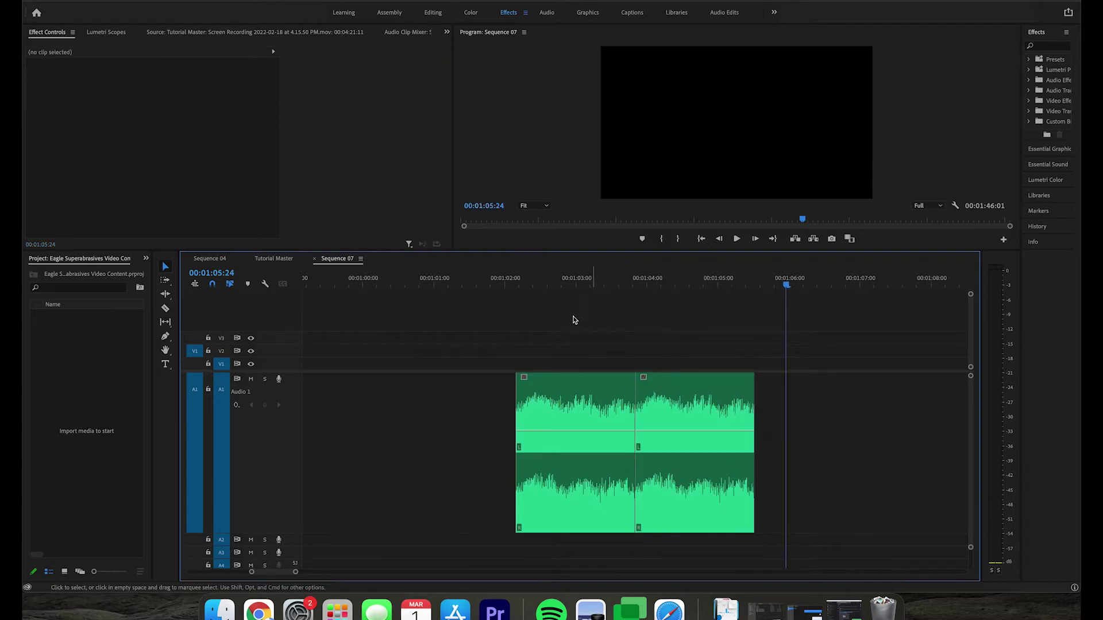
pyautogui.click(511, 282)
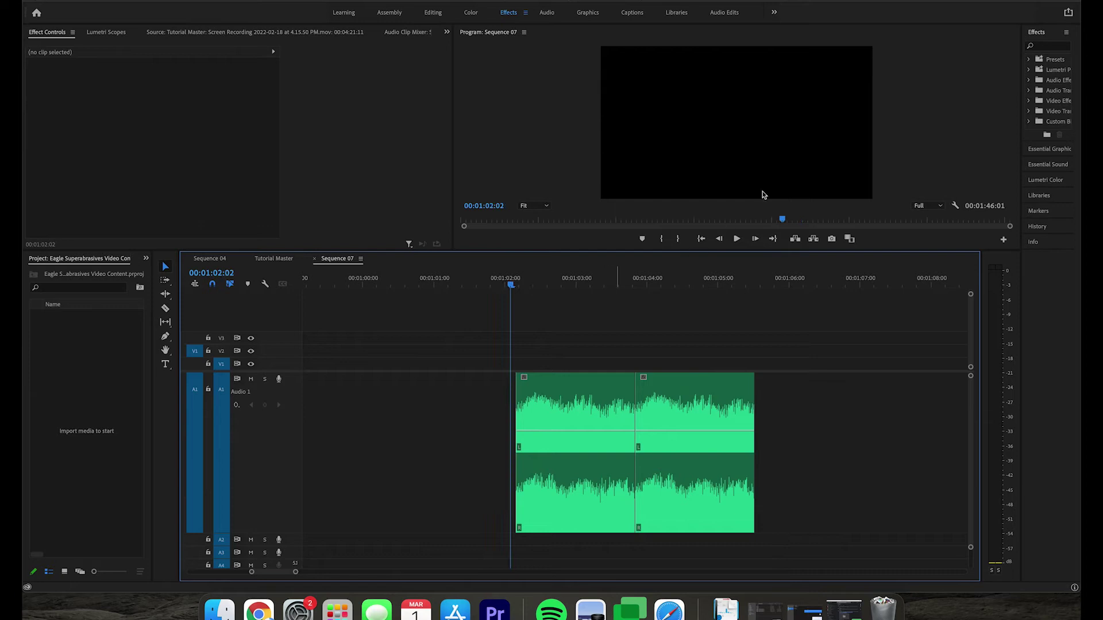
pyautogui.press('space')
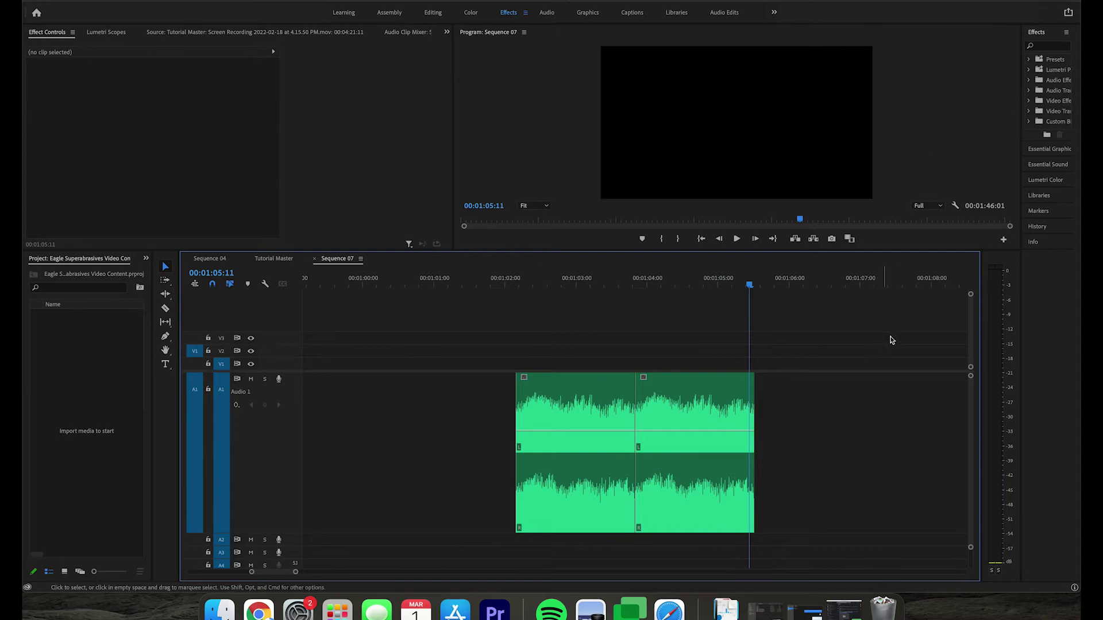
# Enable Reverse Speed on the second accelerate copy, keeping 100% speed and 00:00:01:17 duration
pyautogui.rightClick(677, 411)
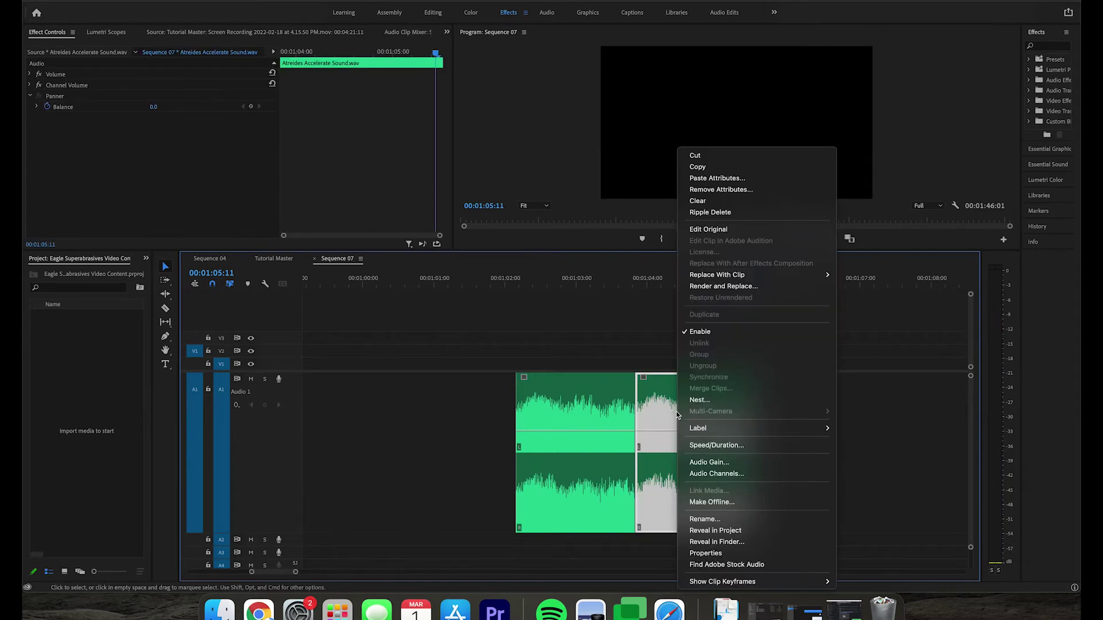
pyautogui.click(755, 445)
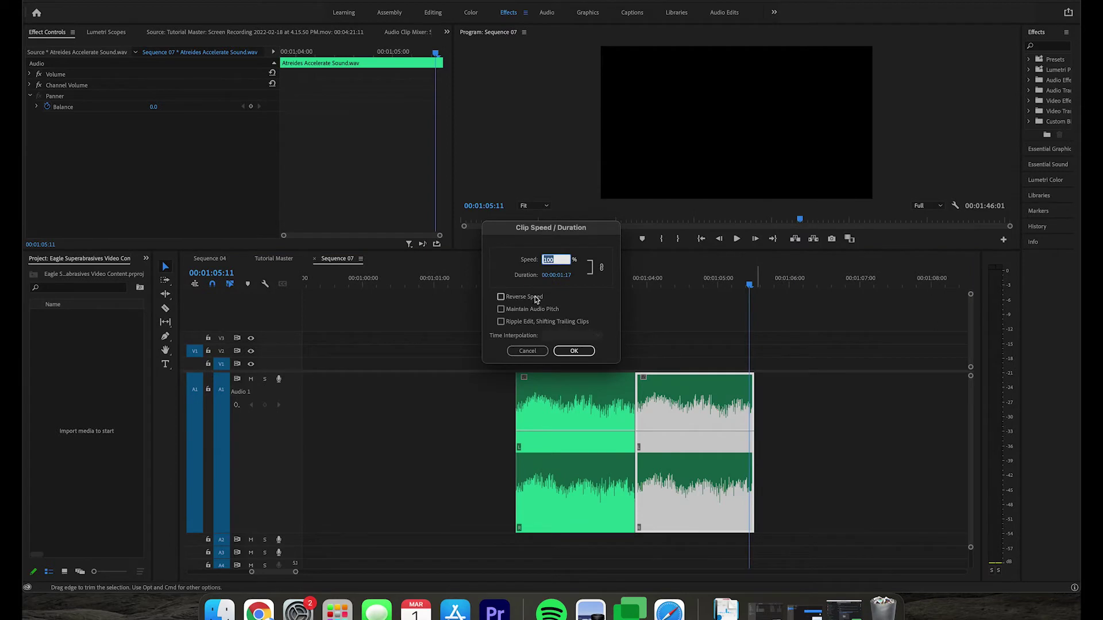
pyautogui.click(523, 349)
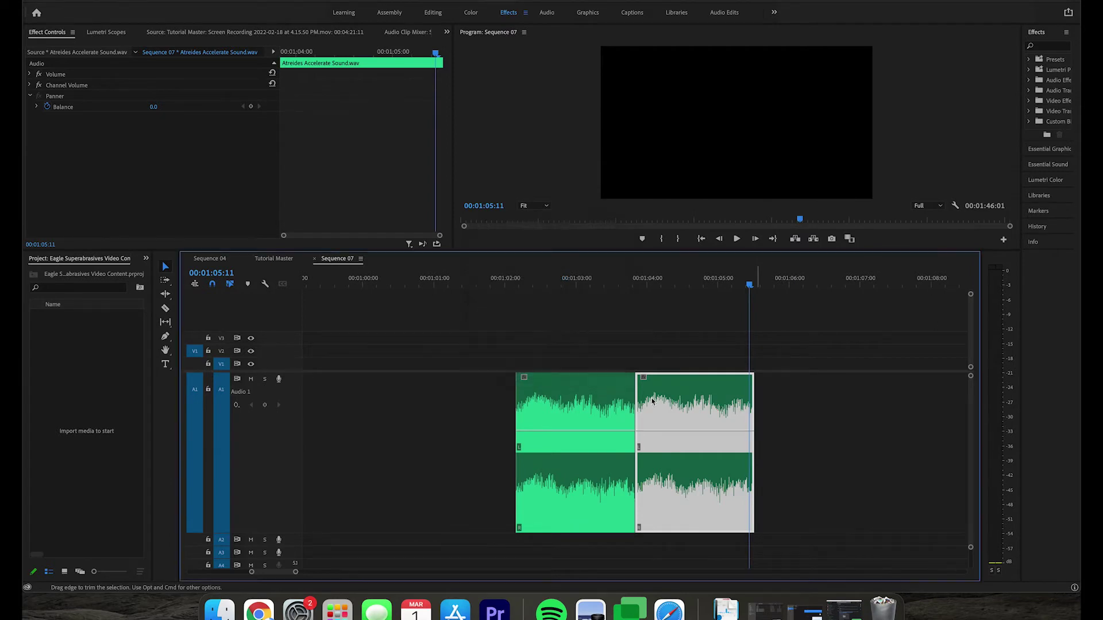
pyautogui.rightClick(699, 416)
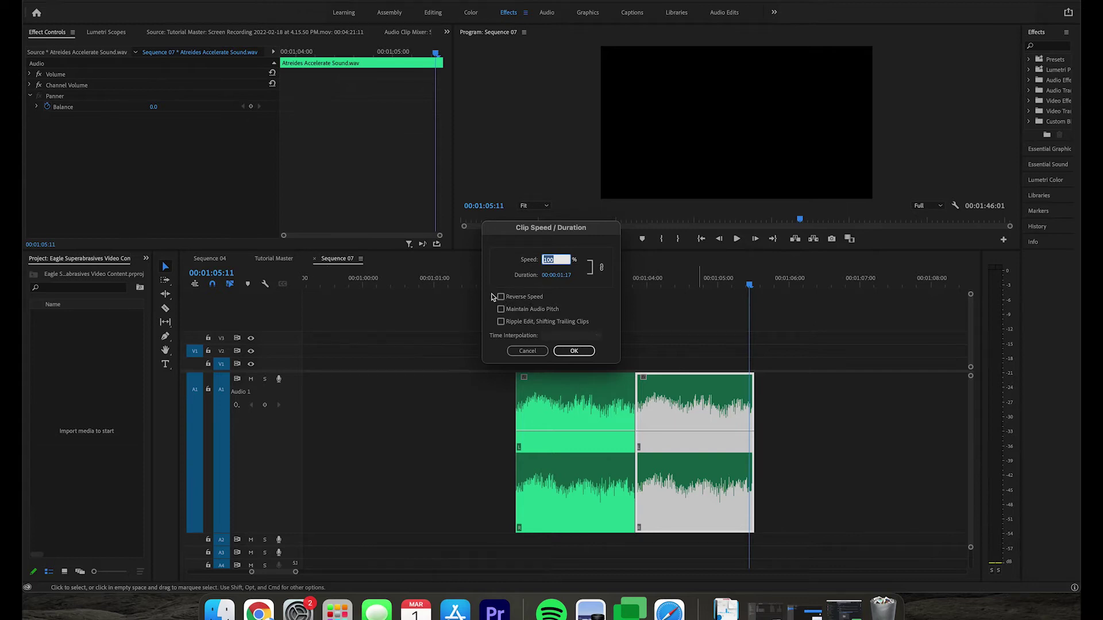
pyautogui.click(501, 297)
pyautogui.click(585, 352)
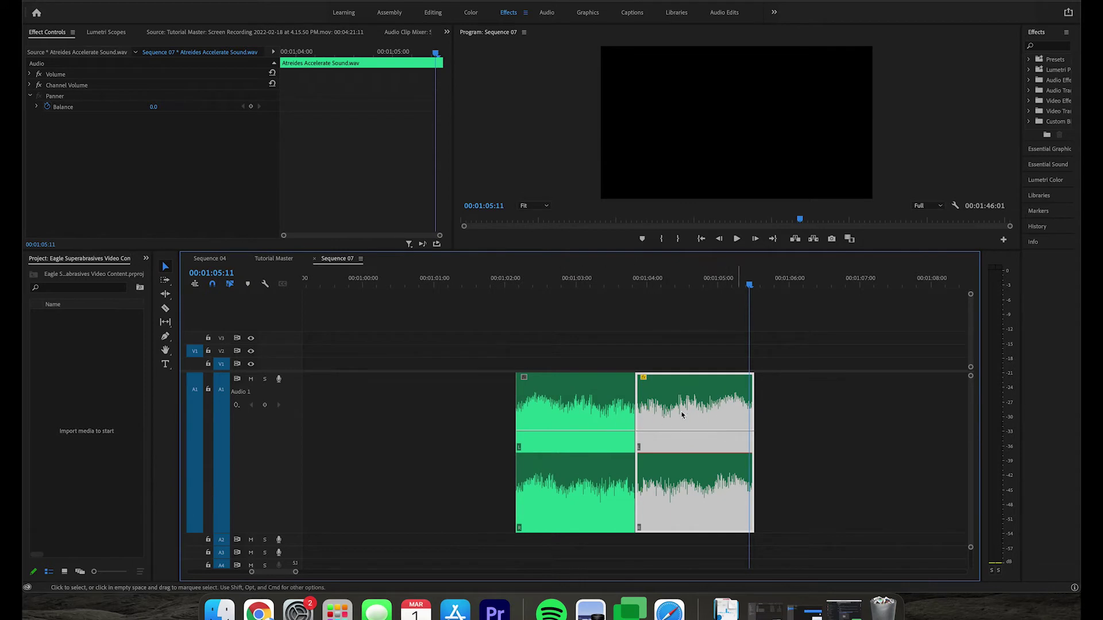
# Play the forward-then-reversed accelerate pair from just before the clips
pyautogui.click(814, 477)
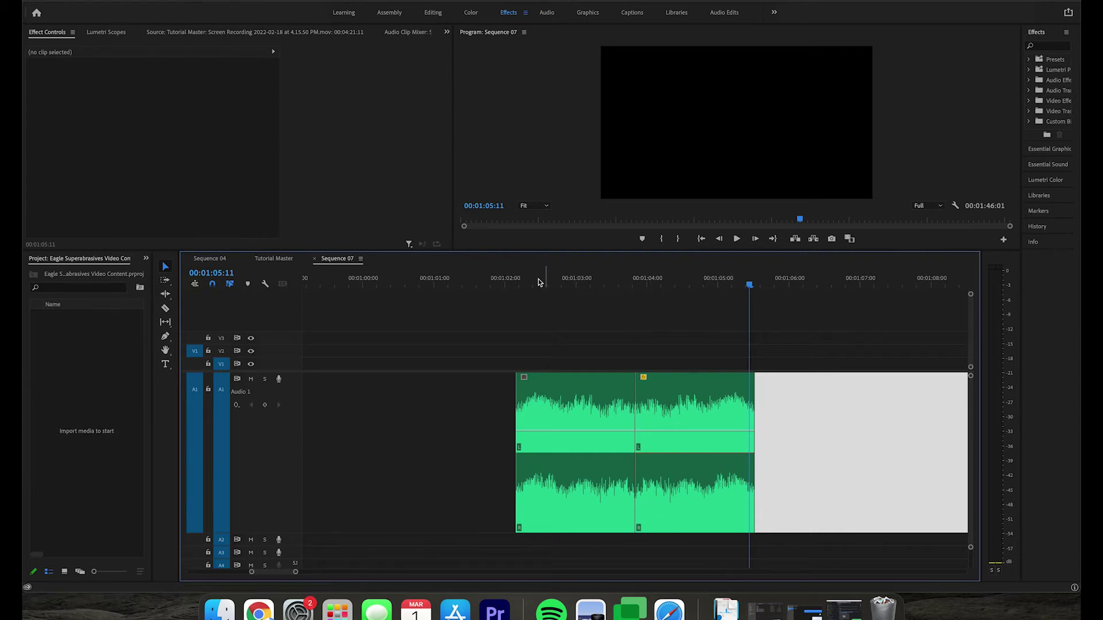
pyautogui.click(512, 278)
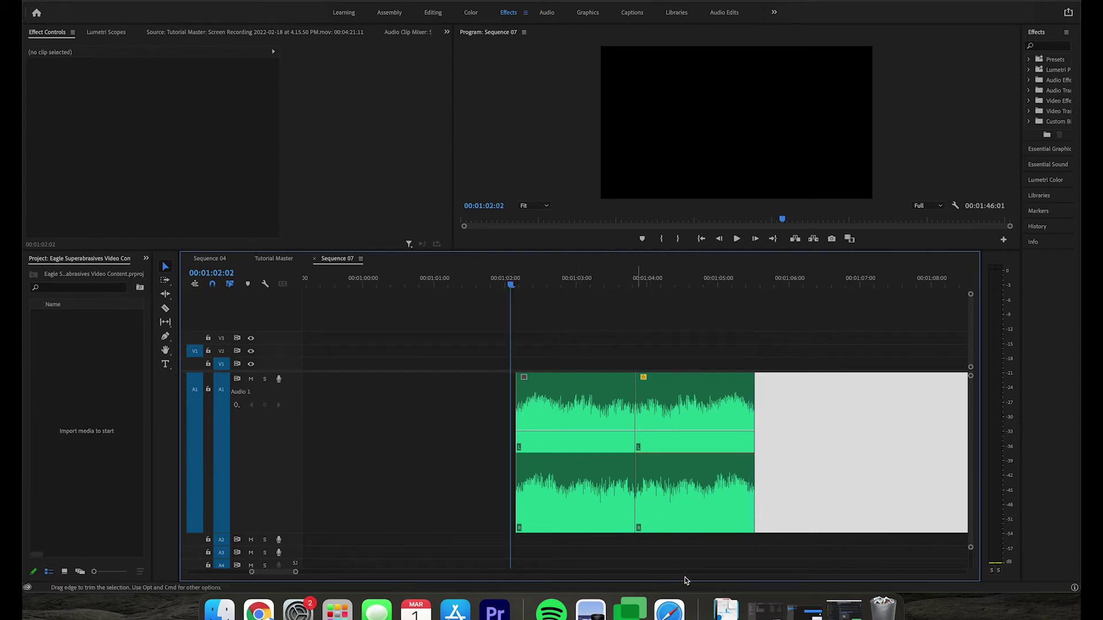
pyautogui.press('space')
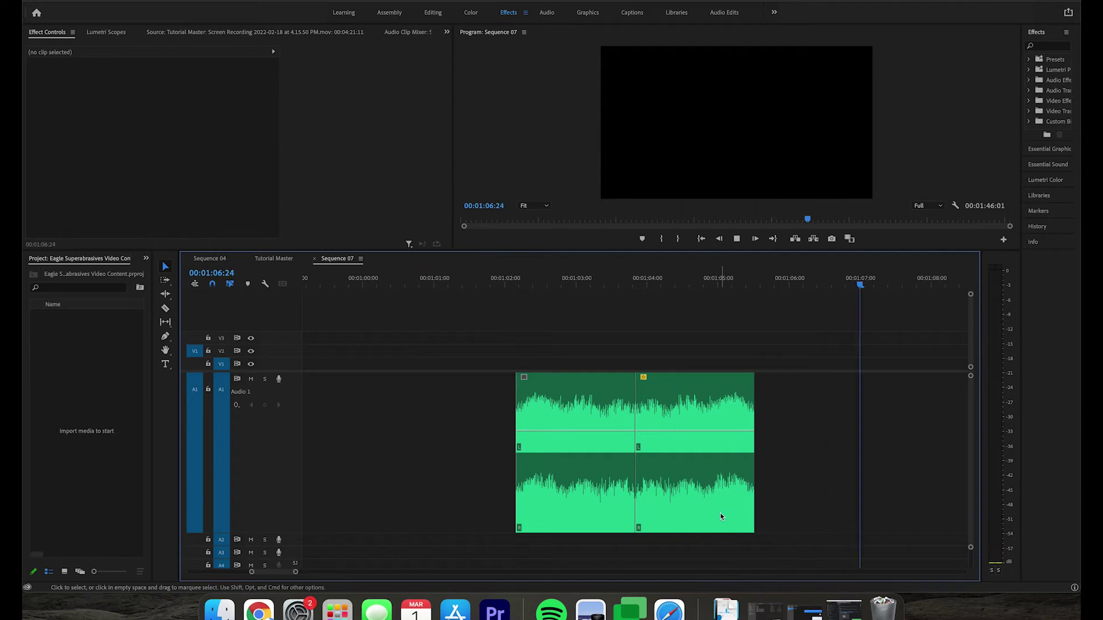
pyautogui.press('space')
# Duplicate the forward-and-reversed pair directly after the originals on Audio 1
pyautogui.press('-')
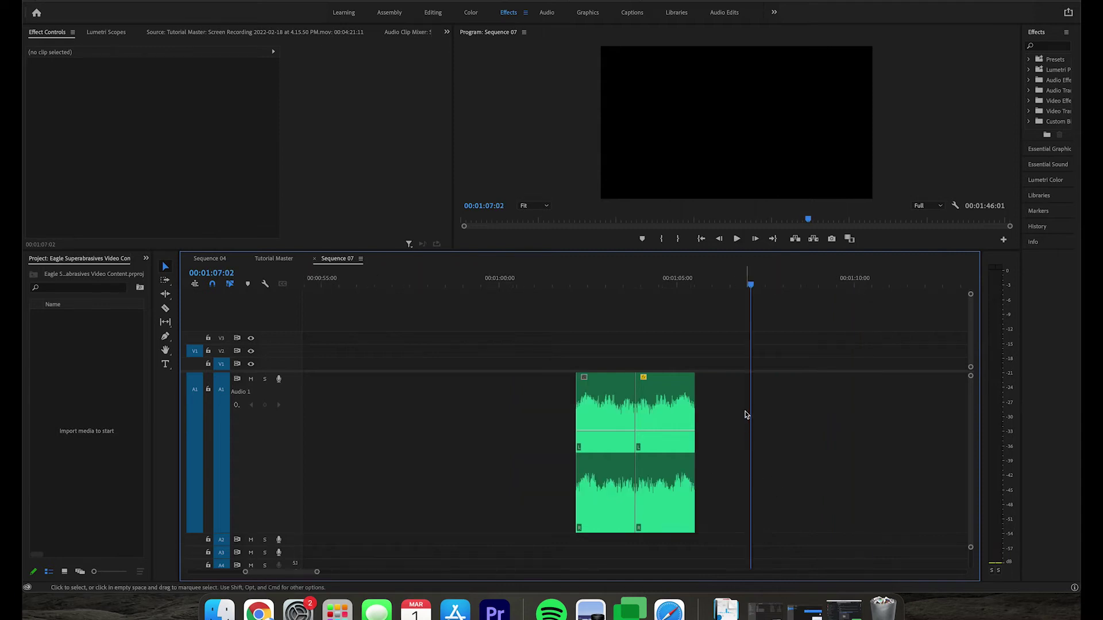
pyautogui.moveTo(732, 382); pyautogui.dragTo(589, 414)
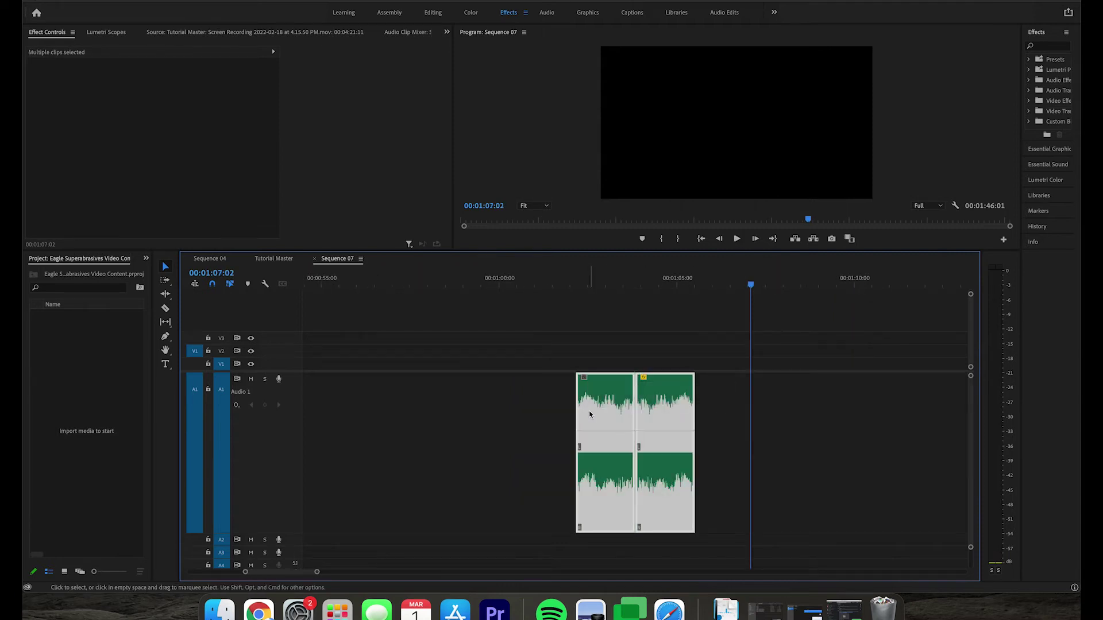
pyautogui.press('Down')
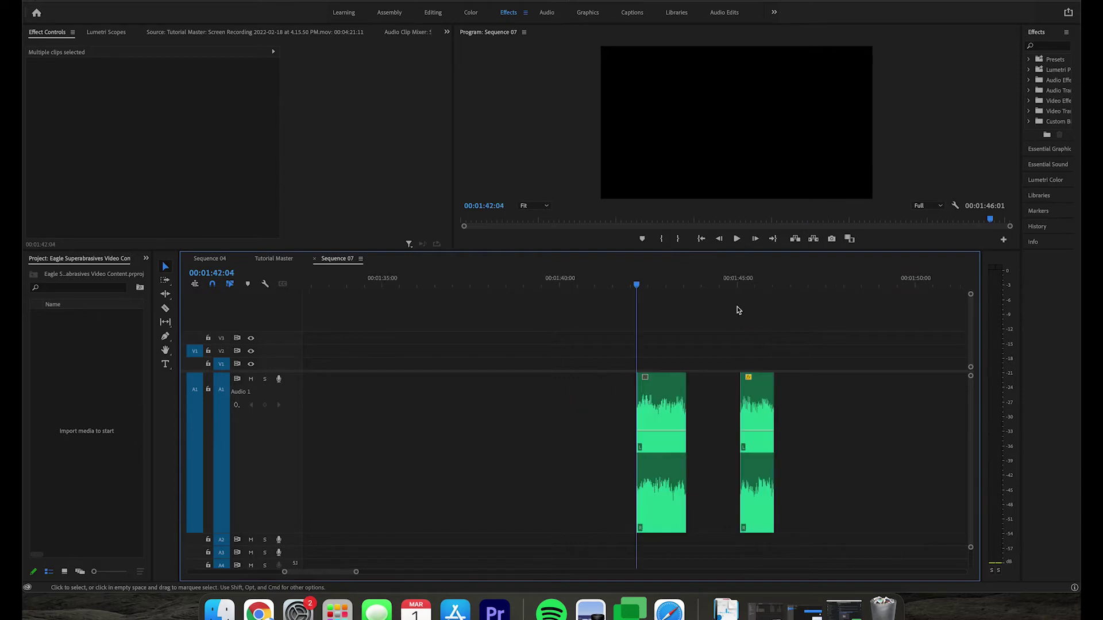
pyautogui.press('Up')
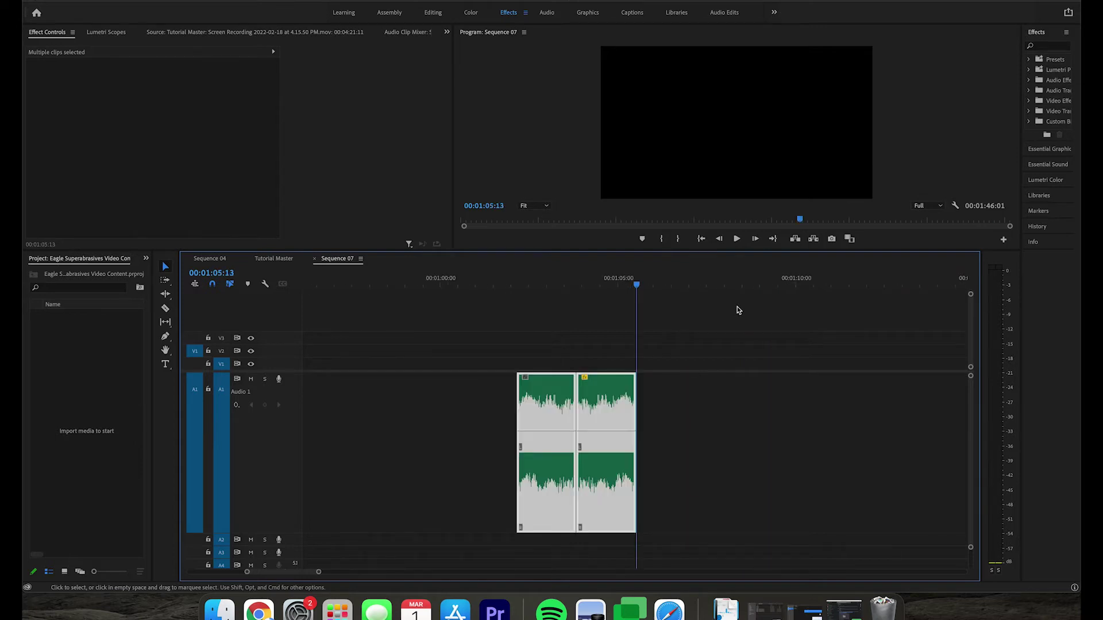
pyautogui.click(733, 393)
pyautogui.press('Delete')
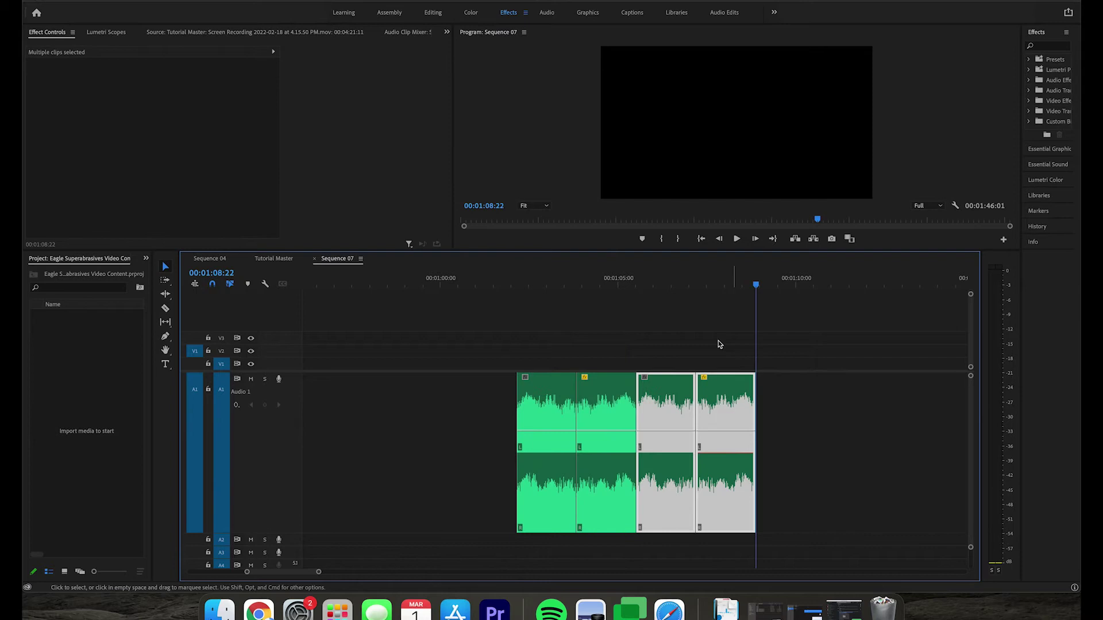
pyautogui.click(718, 340)
# Play back the four alternating accelerate clips spanning about 01:02 to 01:08:22
pyautogui.moveTo(604, 352); pyautogui.dragTo(533, 434)
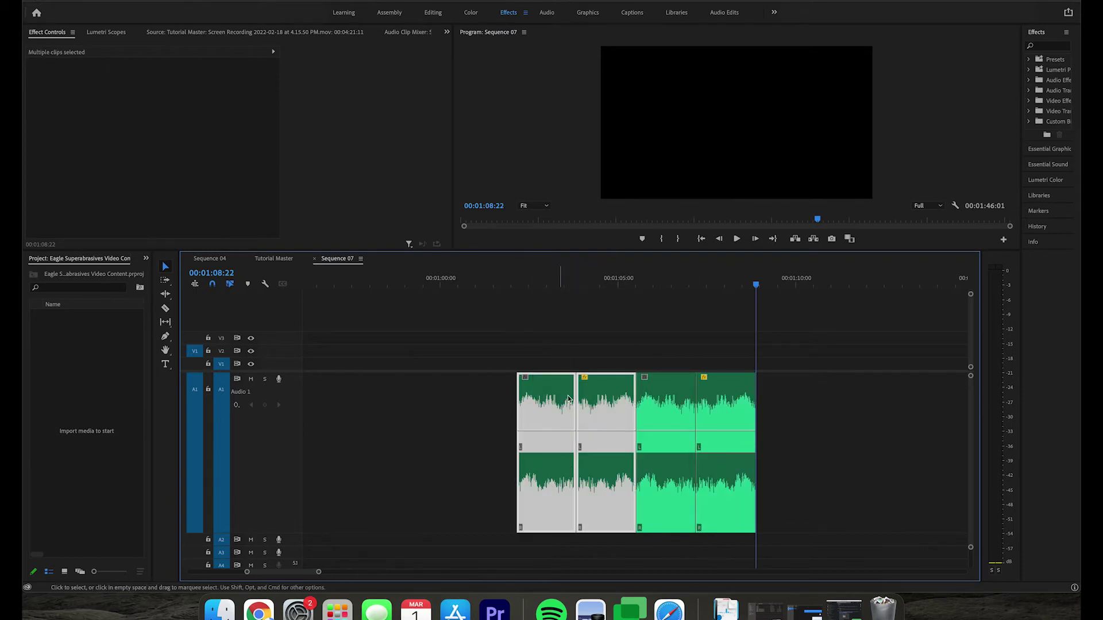
pyautogui.click(827, 463)
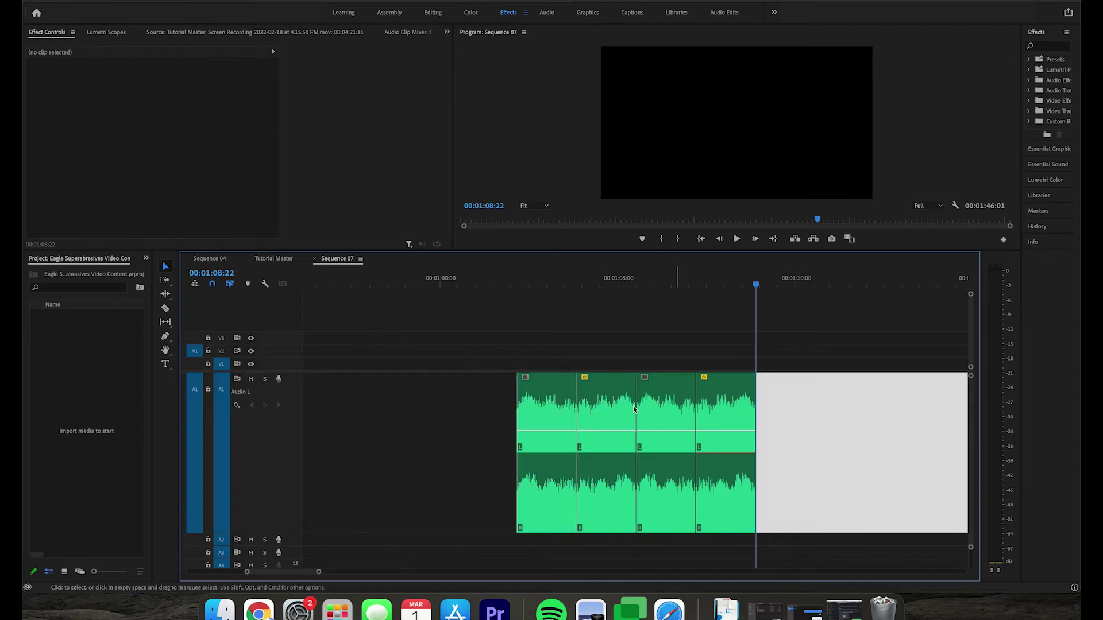
pyautogui.click(509, 283)
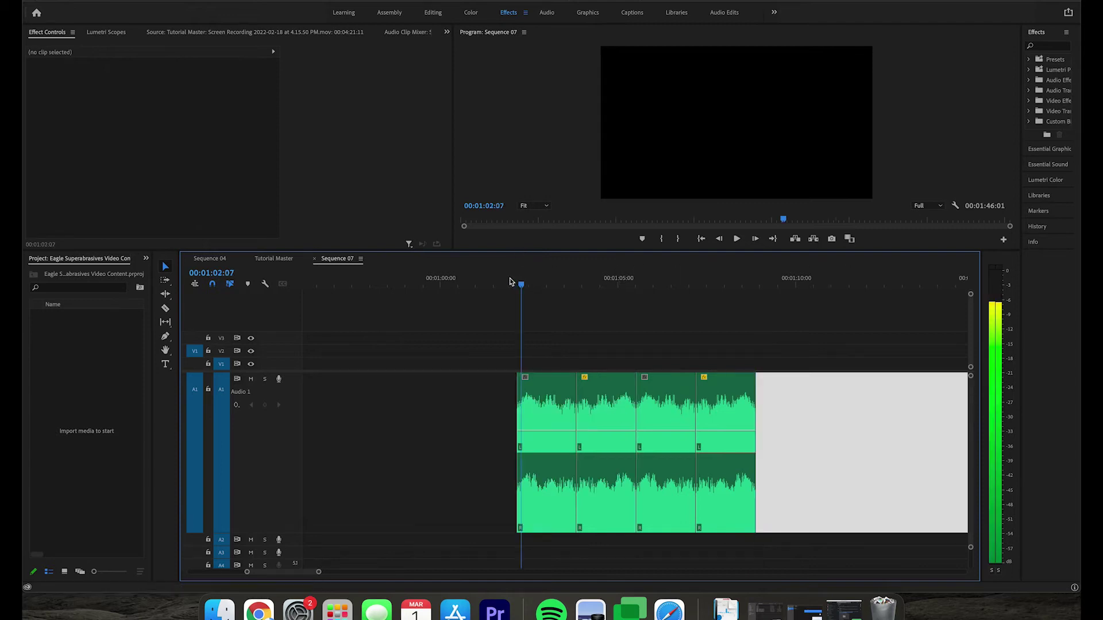
pyautogui.press('Return')
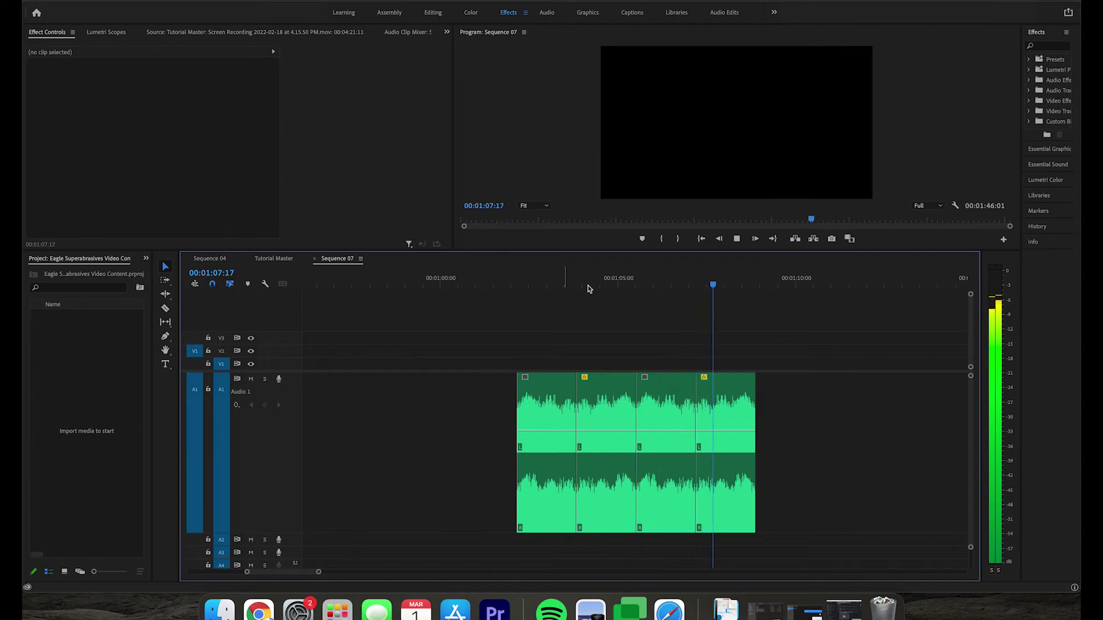
pyautogui.press('l')
pyautogui.press('l')
pyautogui.press('k')
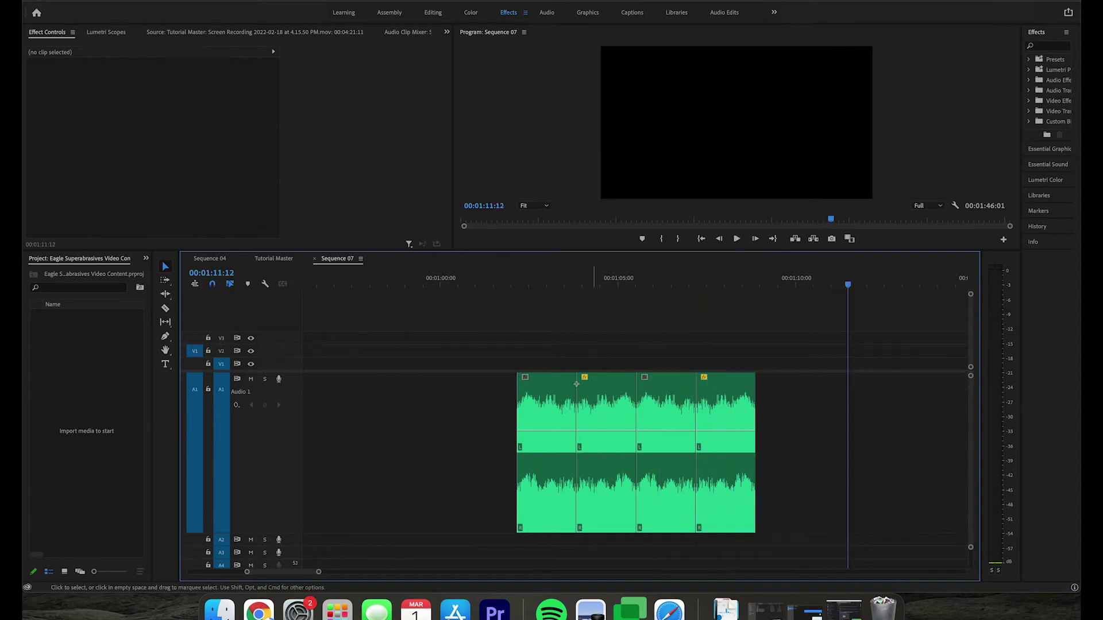
# Move the forward-and-reversed accelerate pair left and group the two clips
pyautogui.click(576, 384)
pyautogui.moveTo(475, 421); pyautogui.dragTo(451, 419)
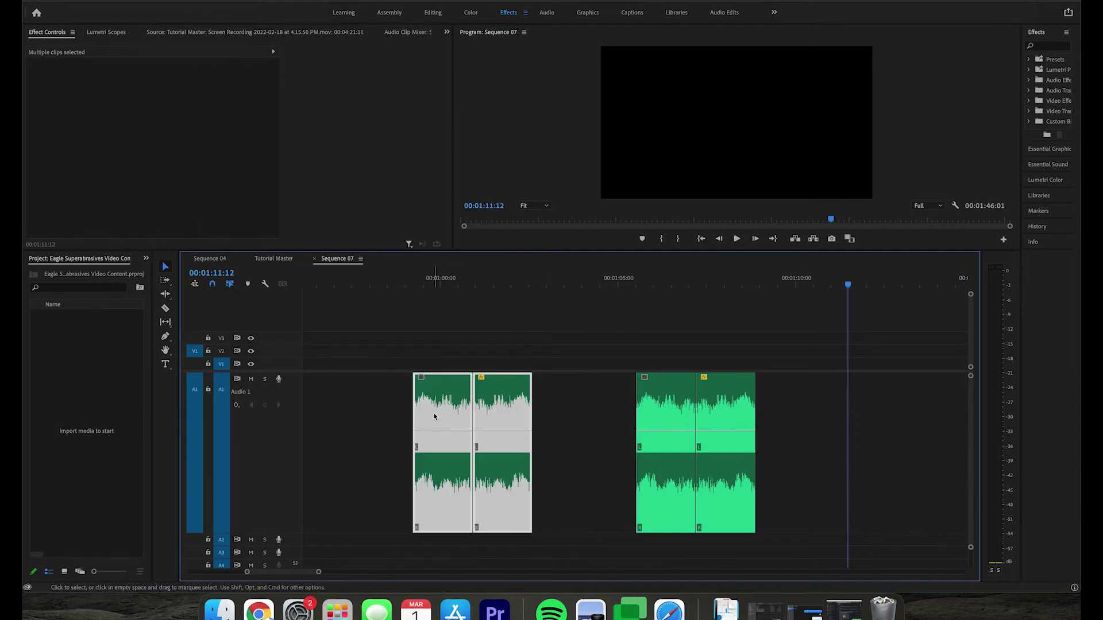
pyautogui.rightClick(435, 416)
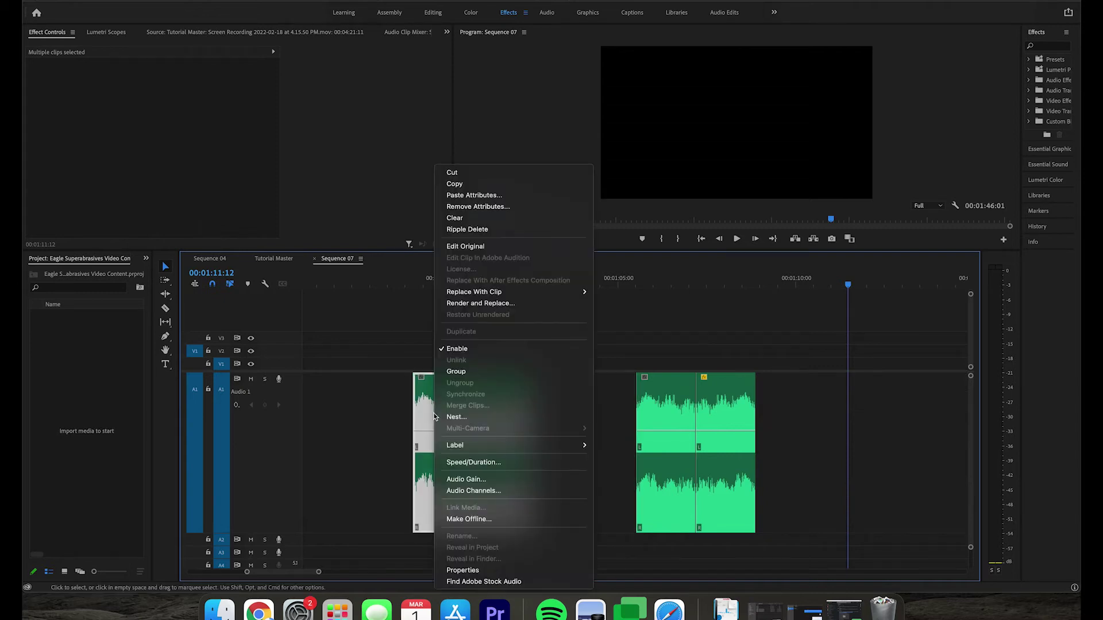
pyautogui.click(500, 372)
# Delete the duplicate accelerate pair, then zoom around the playhead at the decelerate clip
pyautogui.click(575, 413)
pyautogui.moveTo(674, 320); pyautogui.dragTo(793, 492)
pyautogui.press('Delete')
pyautogui.press('-')
pyautogui.press('-')
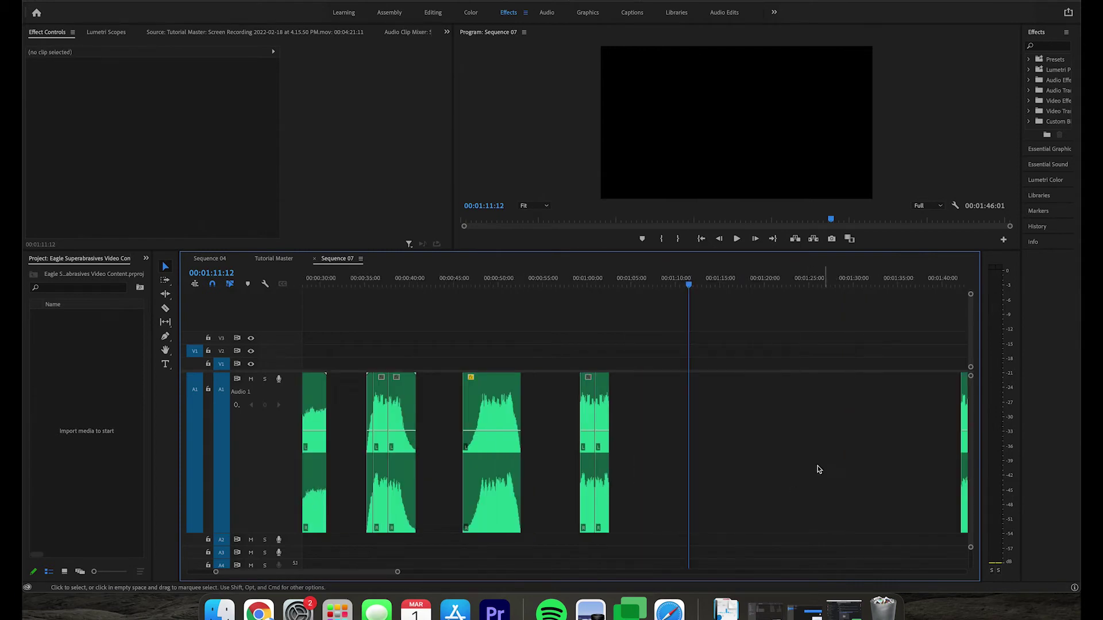
pyautogui.click(484, 282)
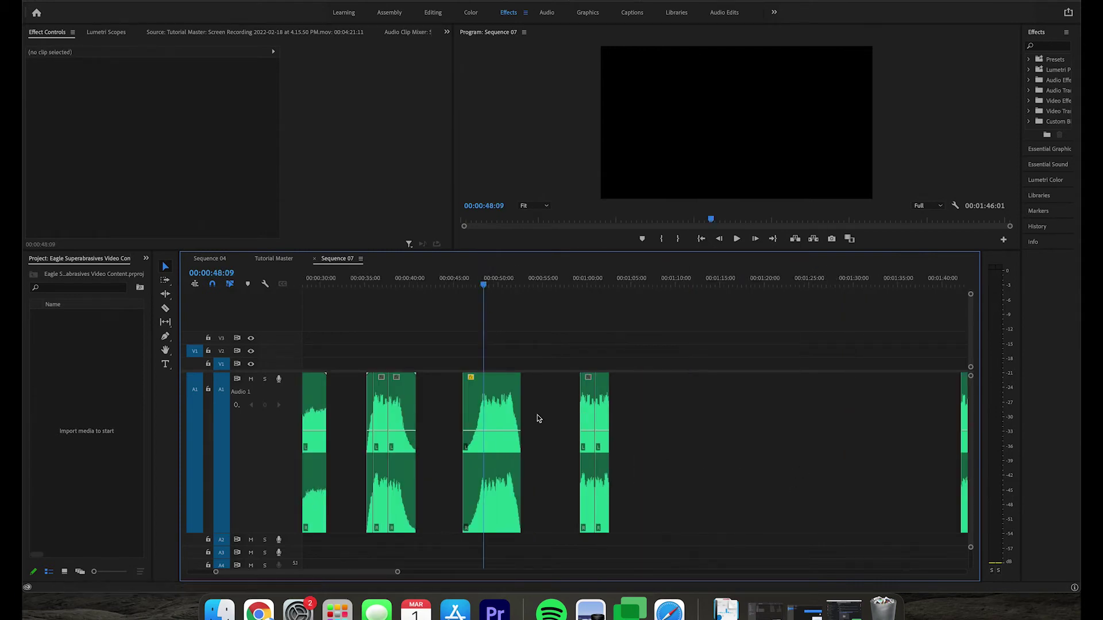
pyautogui.press('=')
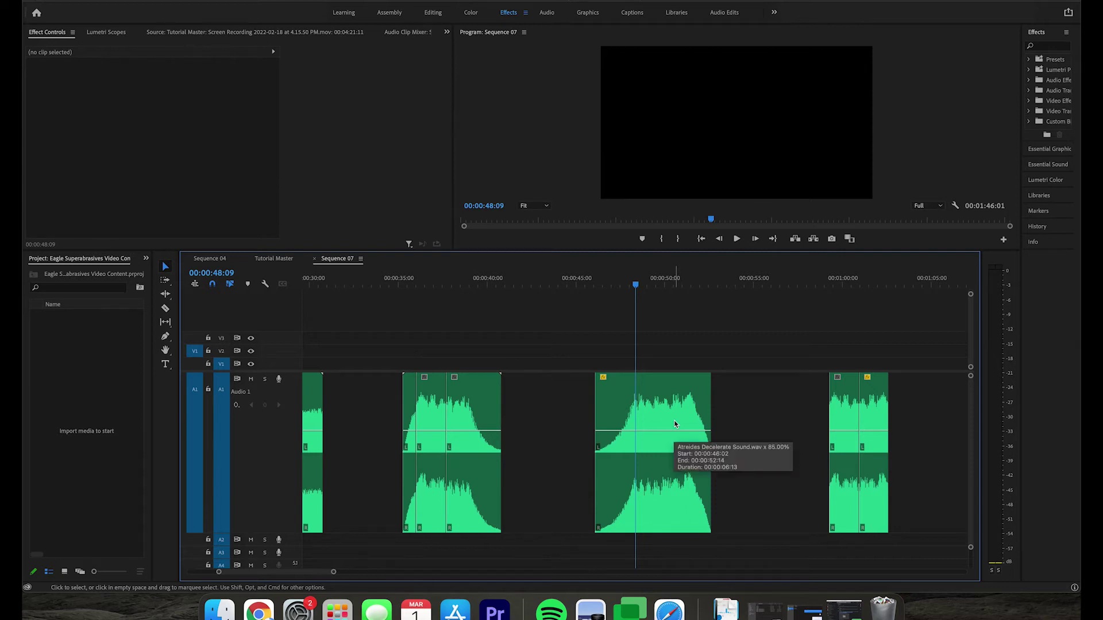
# Paste a copy of the short accelerate clip after the last clip on the timeline
pyautogui.press('-')
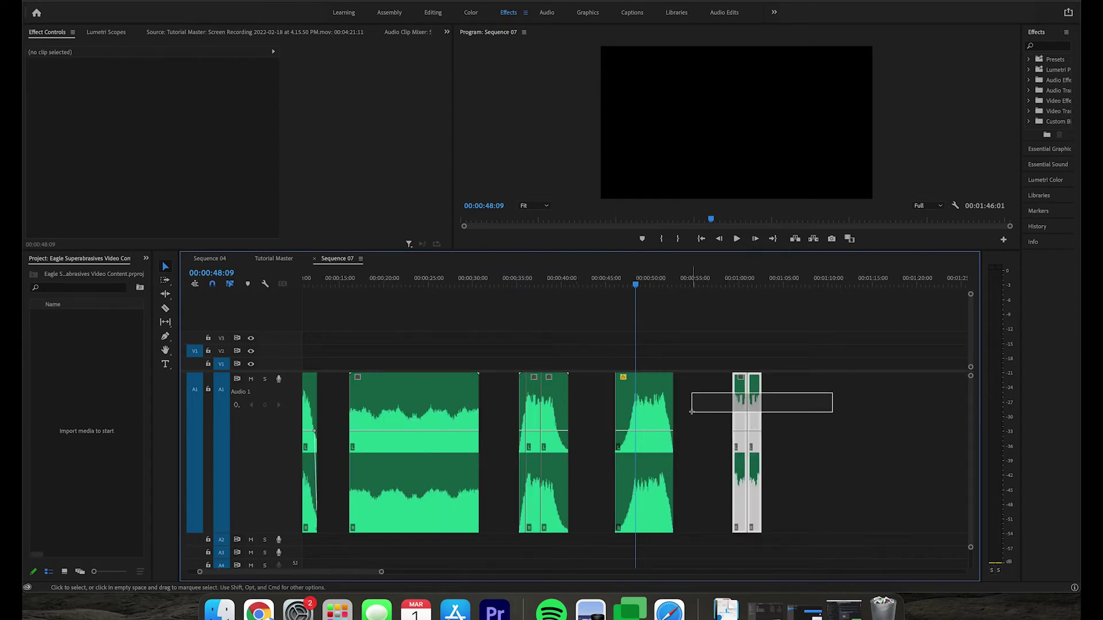
pyautogui.press('Up')
pyautogui.press('Up')
pyautogui.press('Up')
pyautogui.press('Up')
pyautogui.click(537, 393)
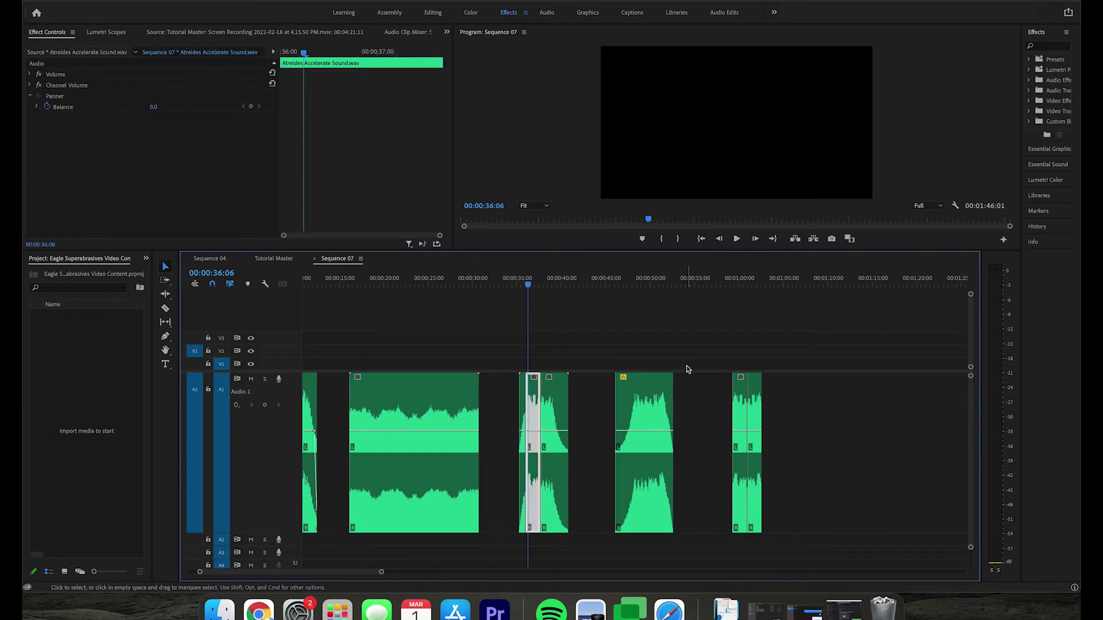
pyautogui.click(798, 286)
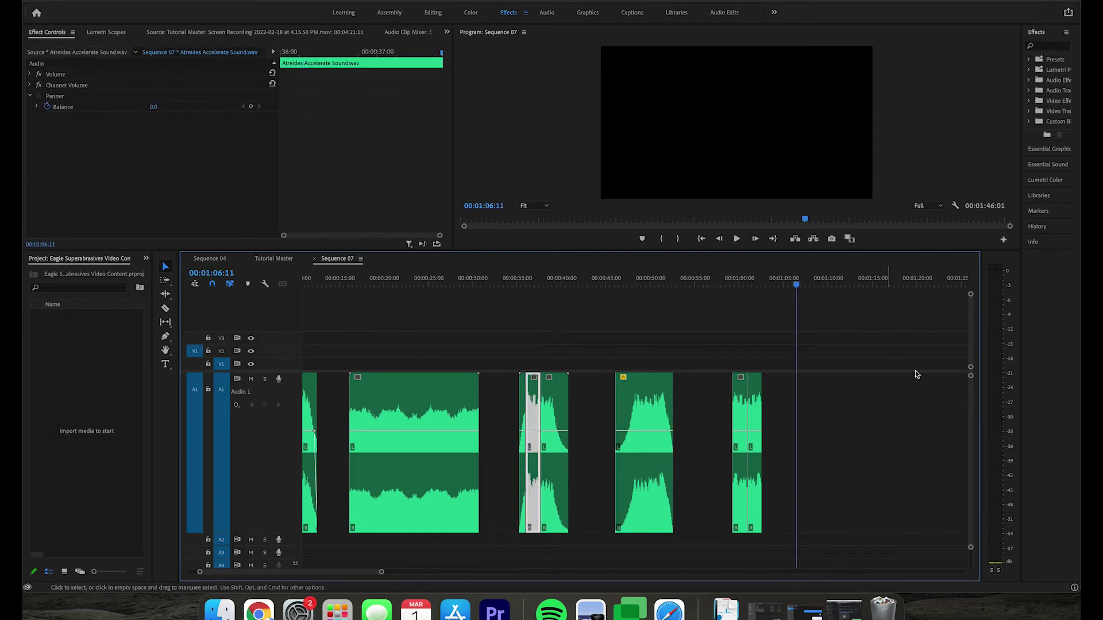
pyautogui.press('super+v')
pyautogui.press('=')
pyautogui.press('=')
pyautogui.press('=')
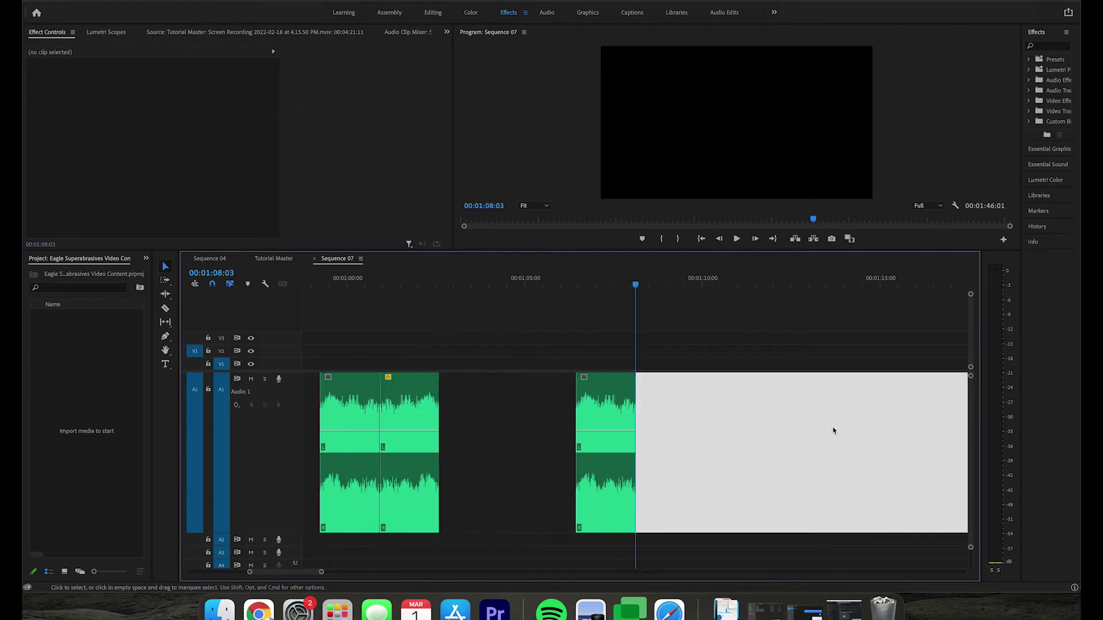
# Apply a slower speed to the pasted accelerate clip via Speed/Duration and play it back
pyautogui.rightClick(598, 406)
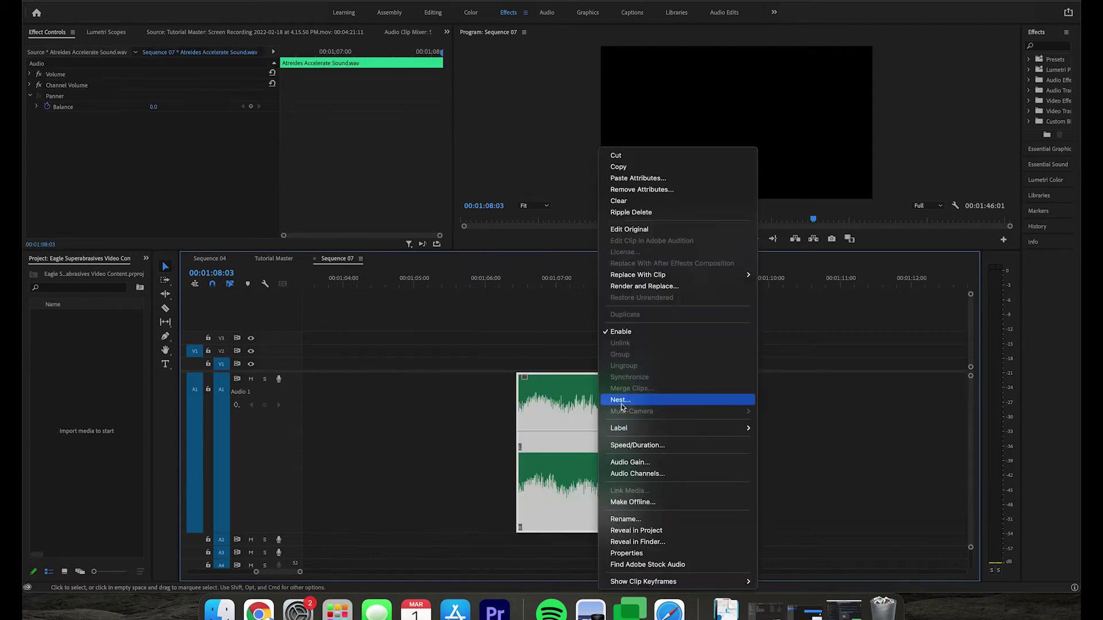
pyautogui.click(621, 401)
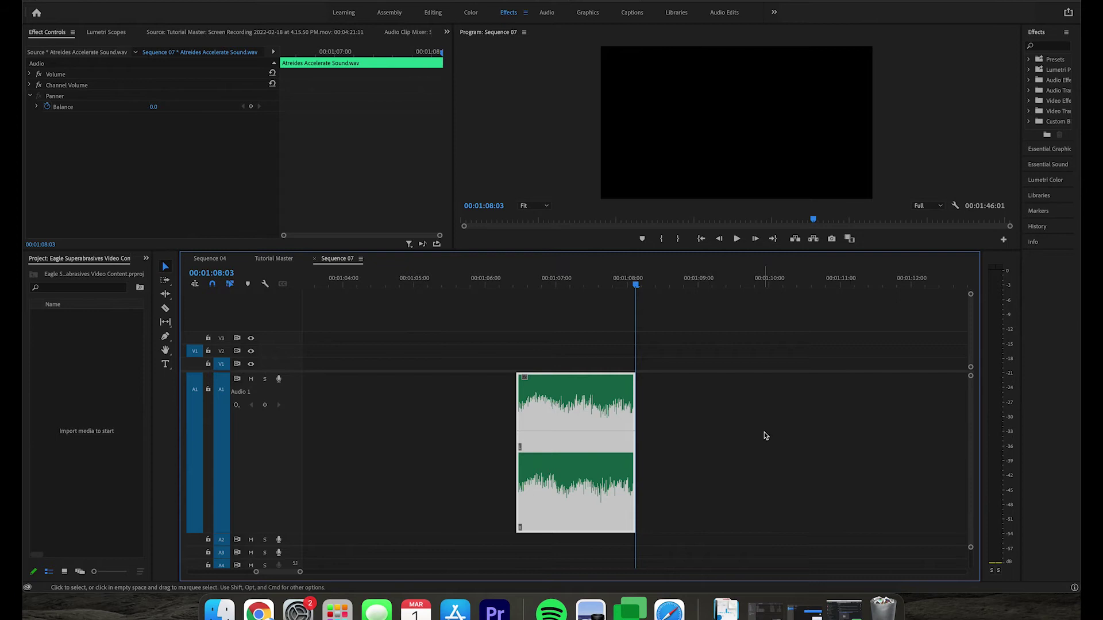
pyautogui.rightClick(596, 402)
pyautogui.click(621, 445)
pyautogui.click(521, 281)
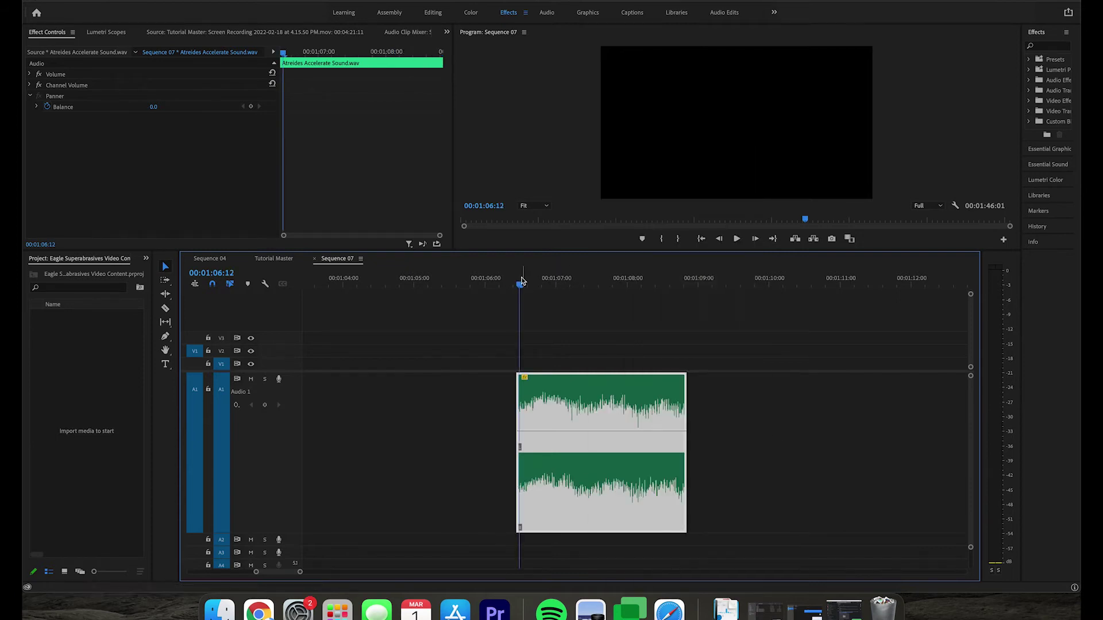
pyautogui.press('space')
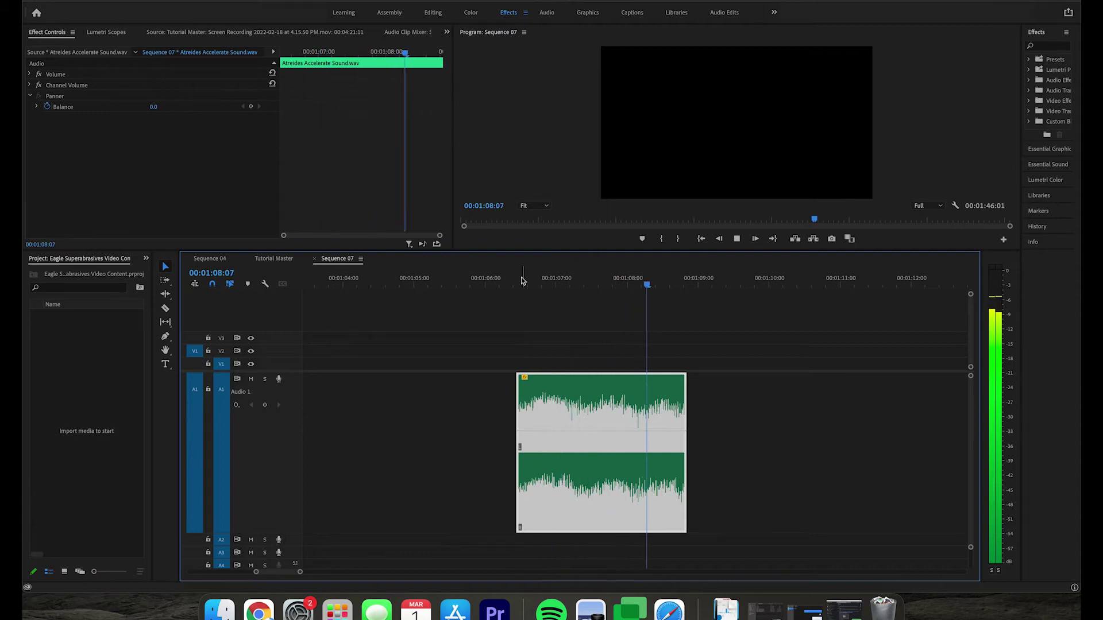
pyautogui.press('-')
pyautogui.press('-')
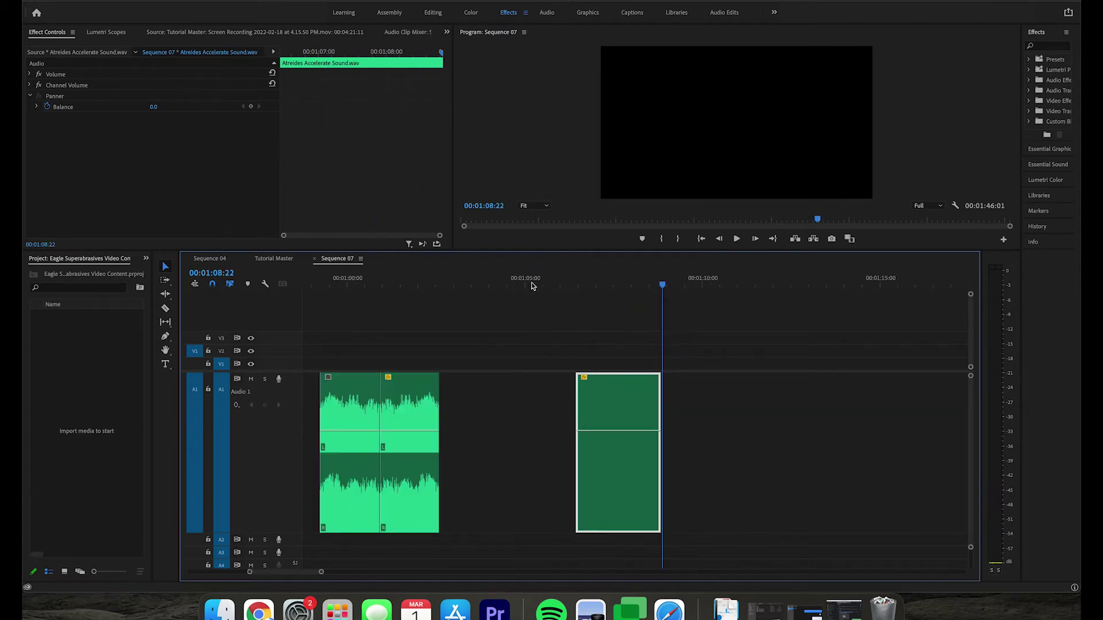
# Play from just before one minute, then undo the last clip's slow-down
pyautogui.click(703, 382)
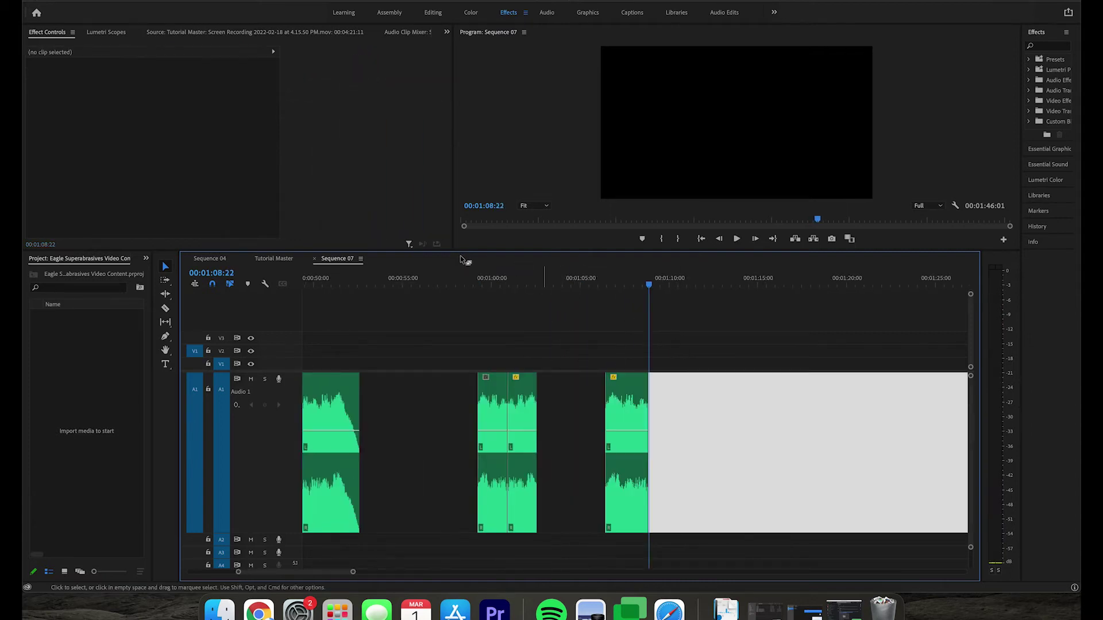
pyautogui.click(477, 281)
pyautogui.press('space')
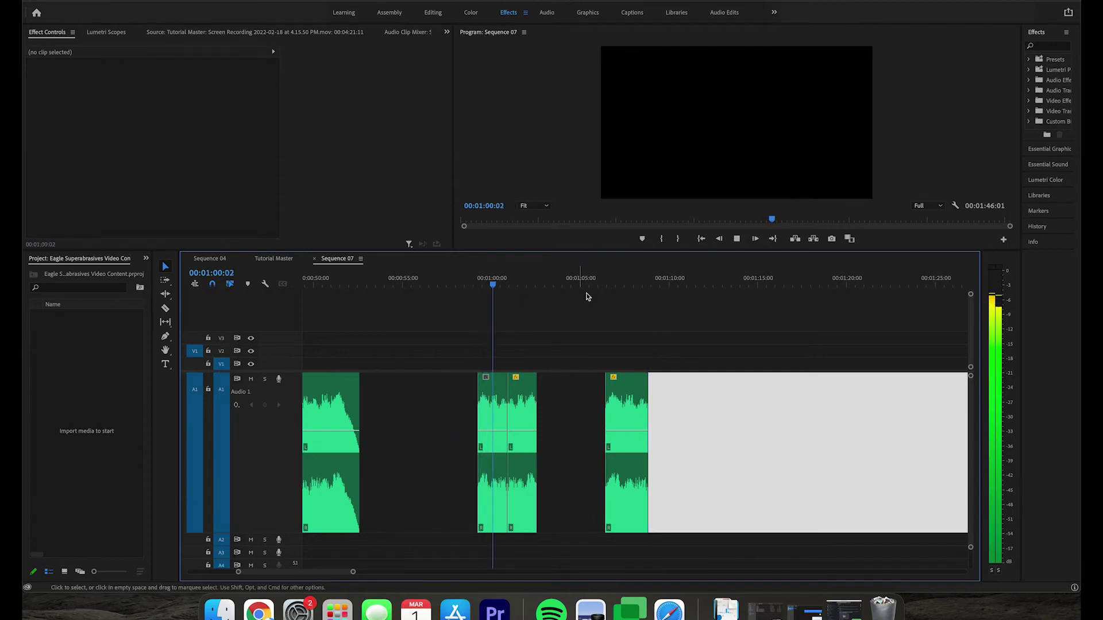
pyautogui.click(605, 282)
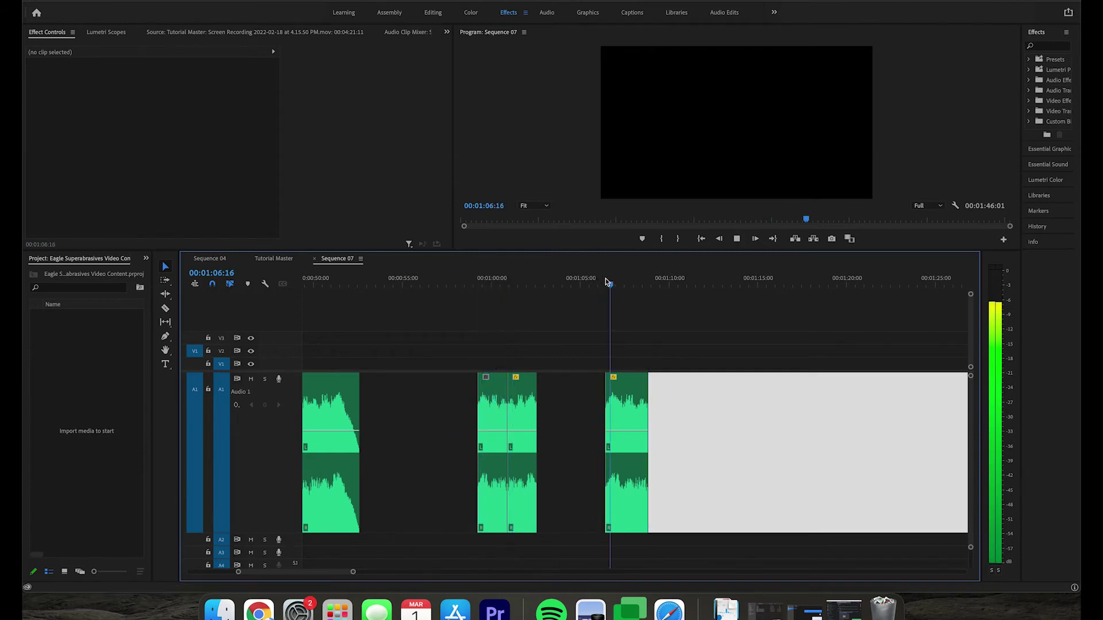
pyautogui.press('space')
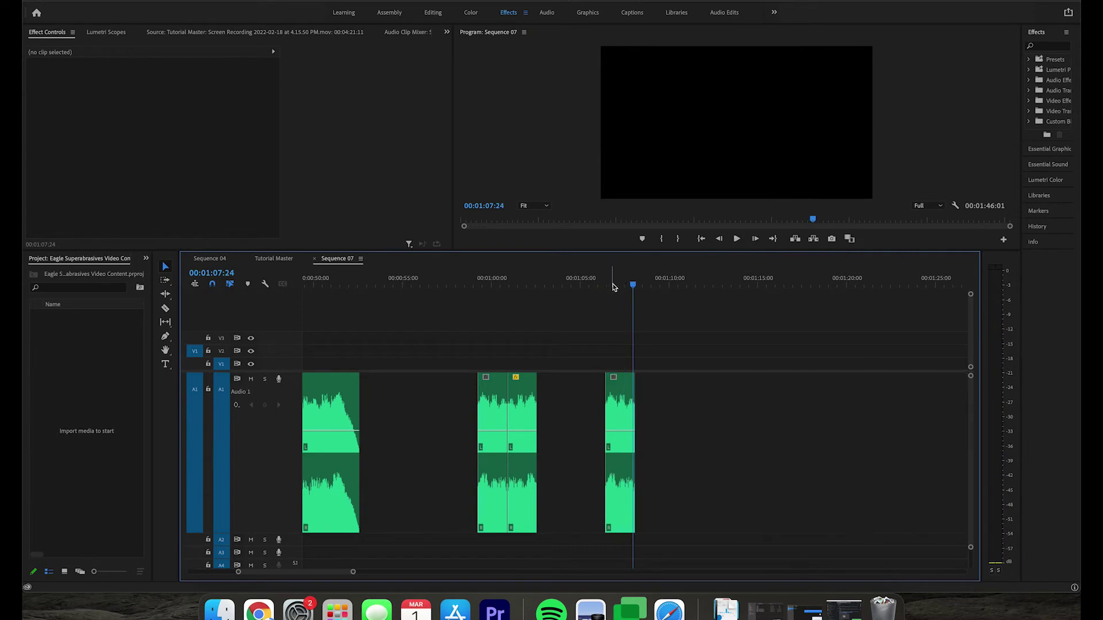
# Open the last clip's Audio Gain settings and cancel without changing the gain
pyautogui.rightClick(626, 399)
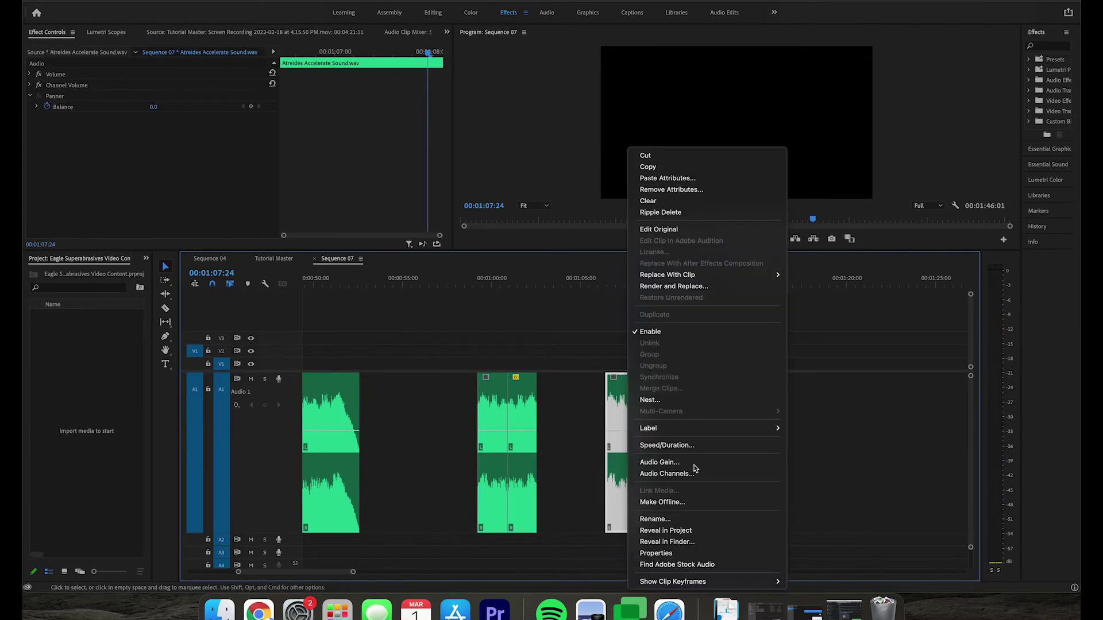
pyautogui.click(692, 460)
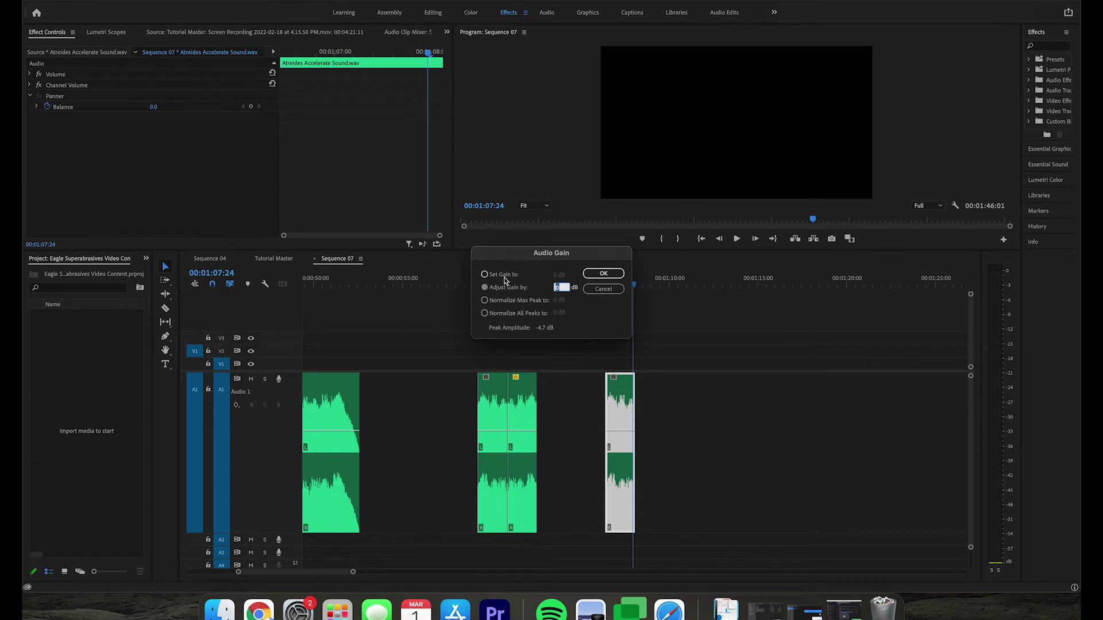
pyautogui.click(603, 289)
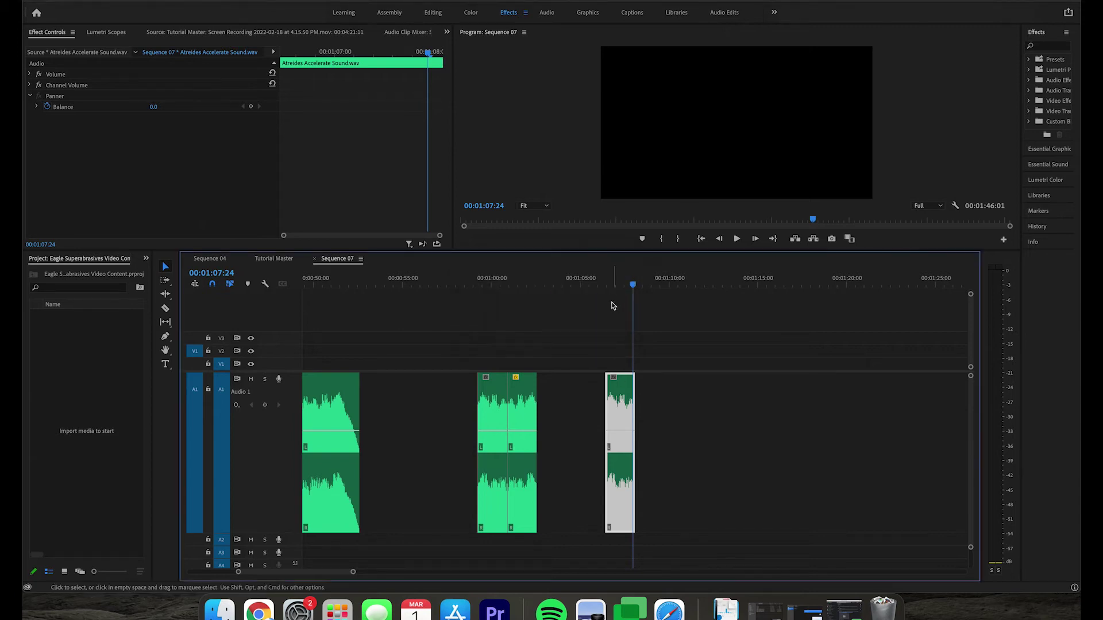
# Set the last accelerate clip's speed to 80% and play it from its start
pyautogui.rightClick(615, 425)
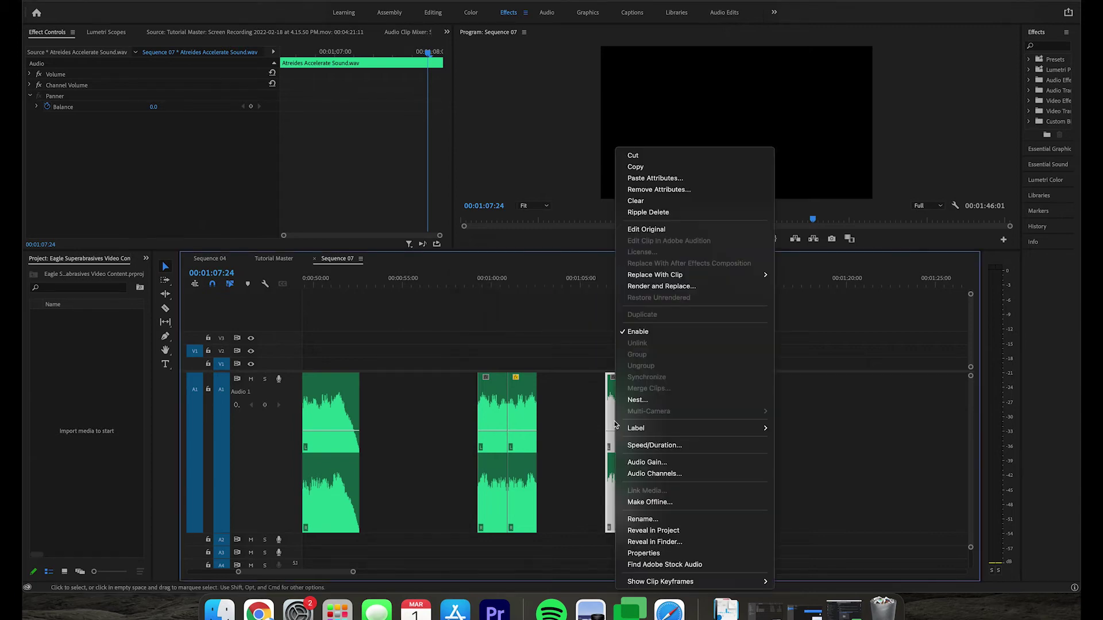
pyautogui.click(670, 446)
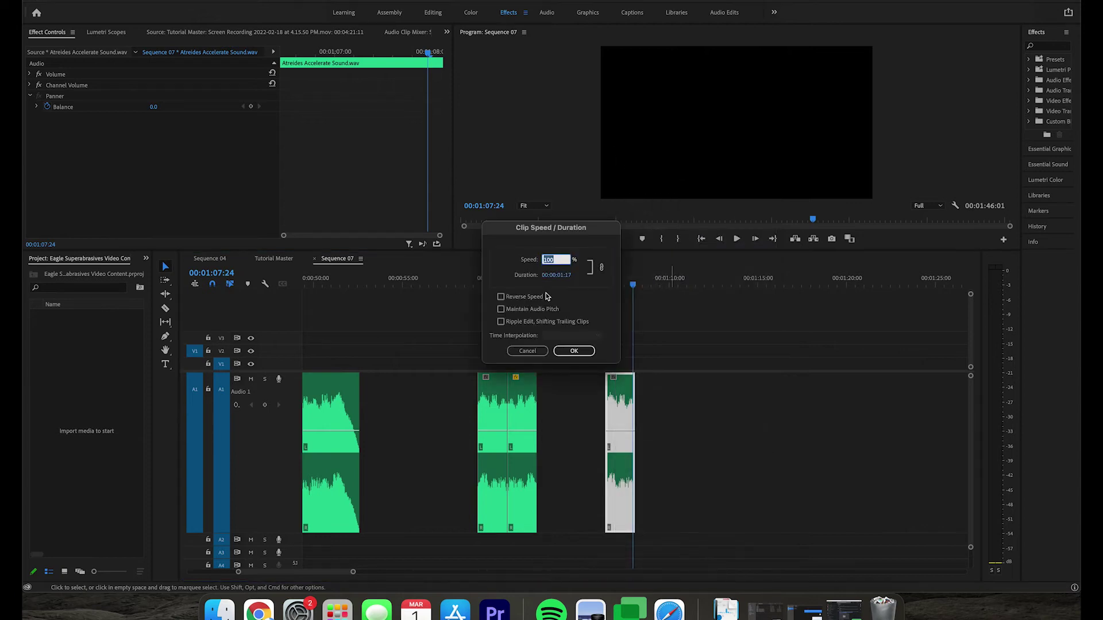
pyautogui.write('80')
pyautogui.press('Return')
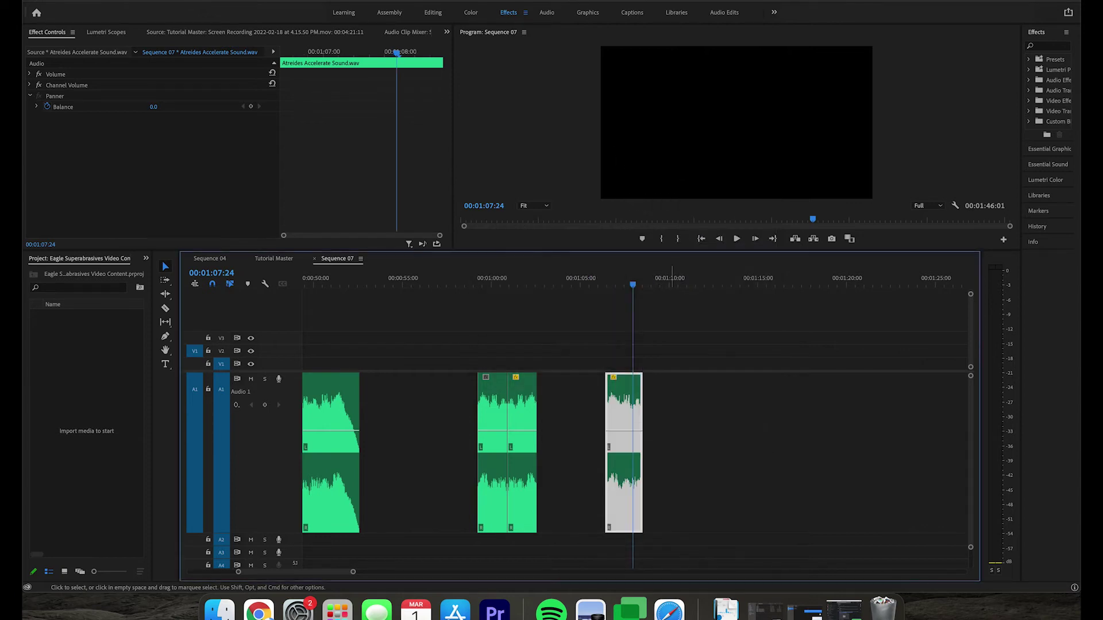
pyautogui.click(609, 284)
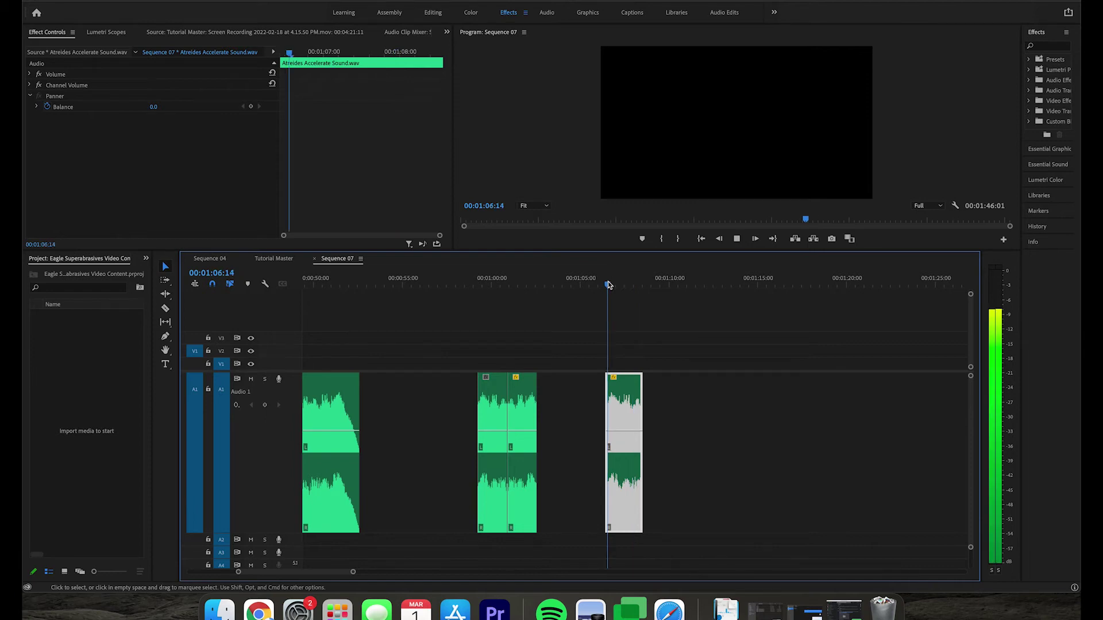
pyautogui.press('space')
pyautogui.press('space')
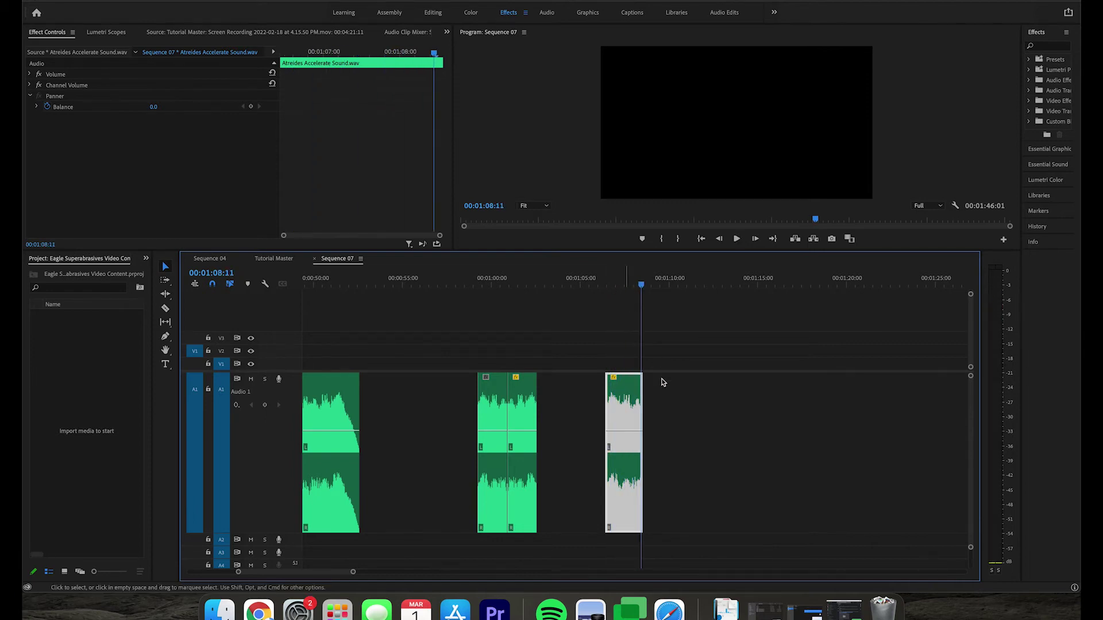
# Add a copy after the accelerate clip and set it to Reverse Speed
pyautogui.click(733, 395)
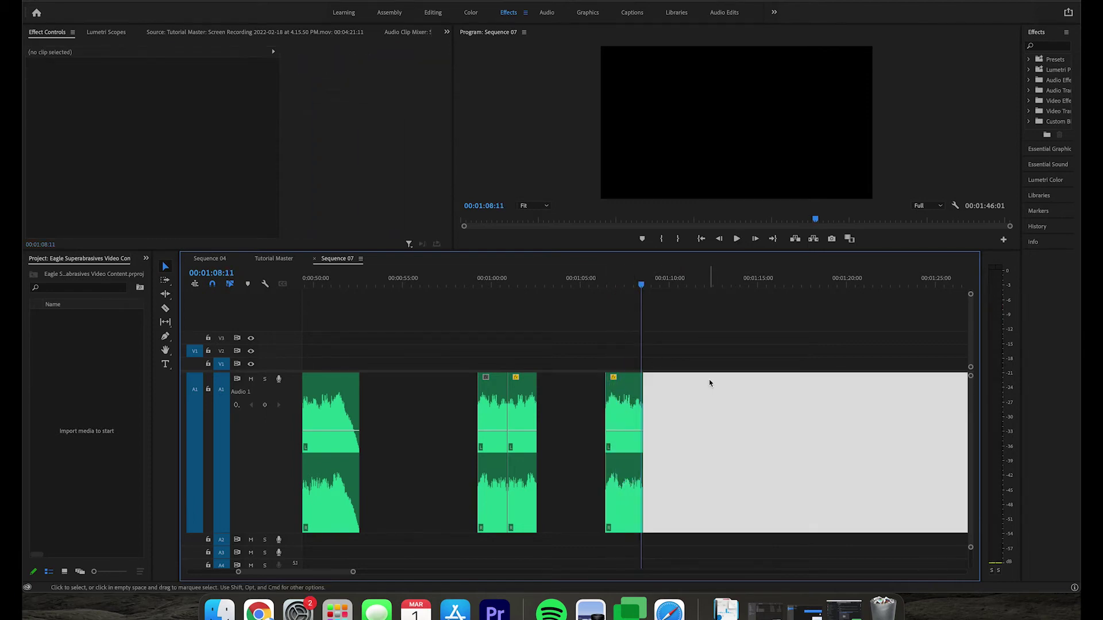
pyautogui.press('Right')
pyautogui.press('Right')
pyautogui.press('Right')
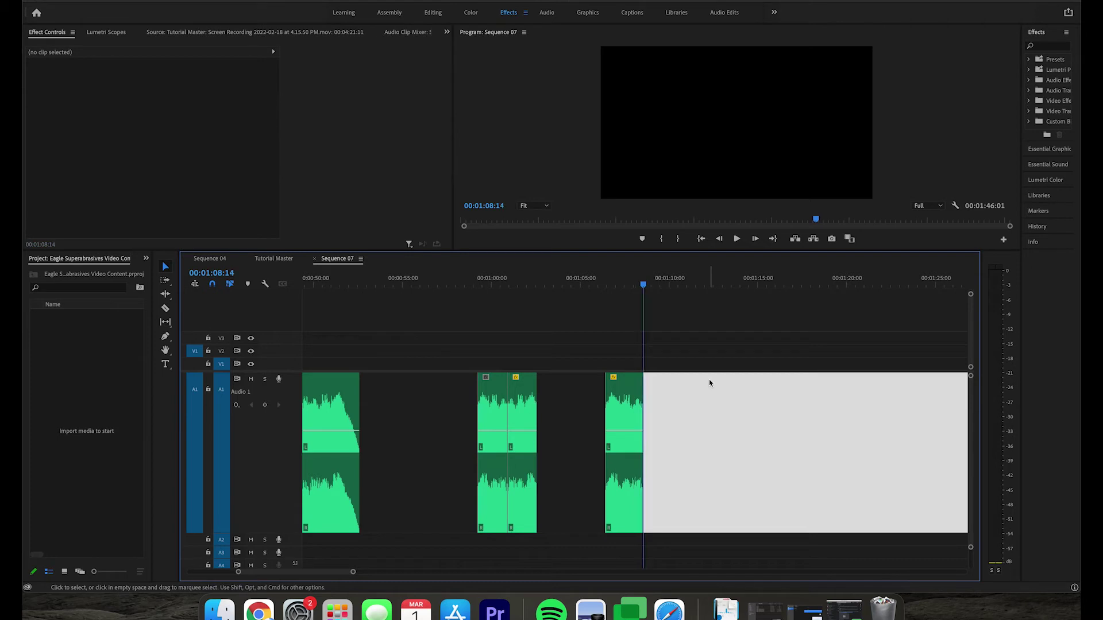
pyautogui.click(708, 383)
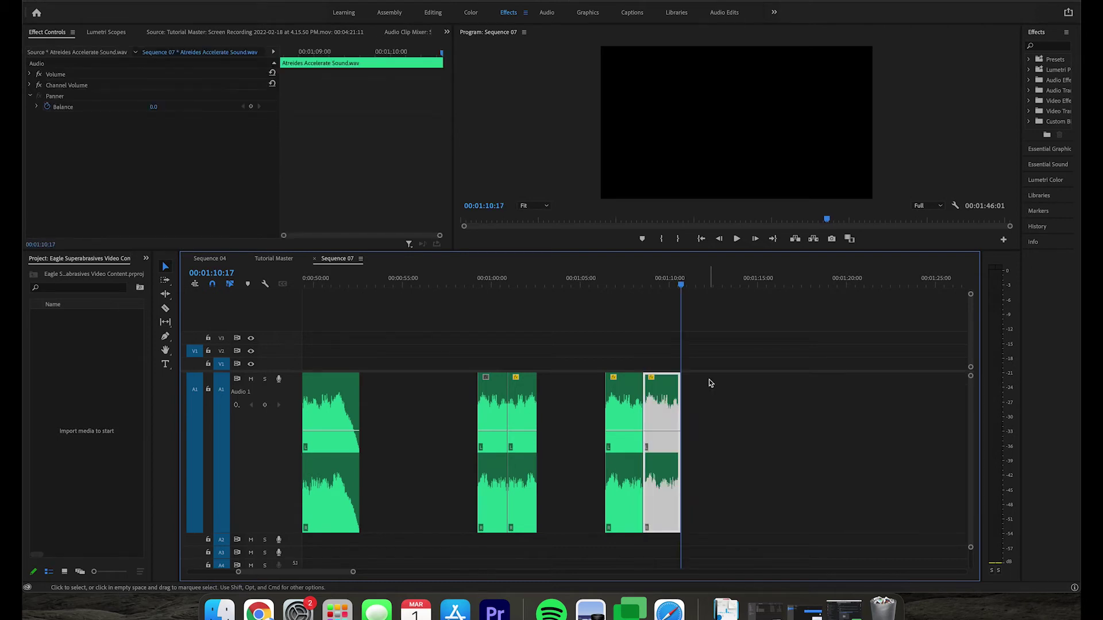
pyautogui.rightClick(674, 396)
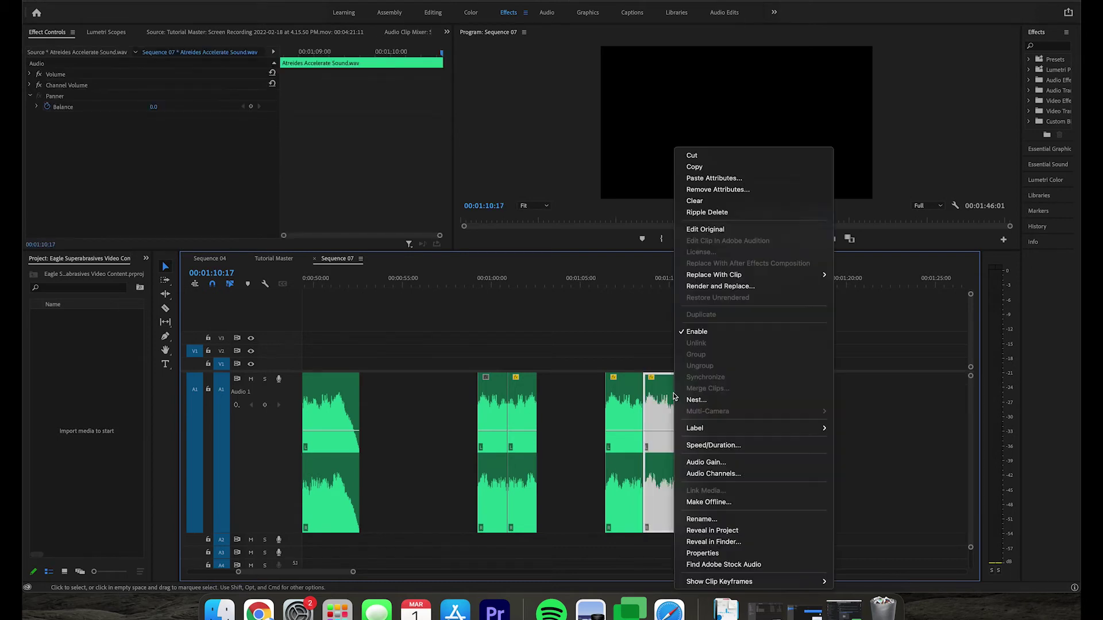
pyautogui.click(758, 447)
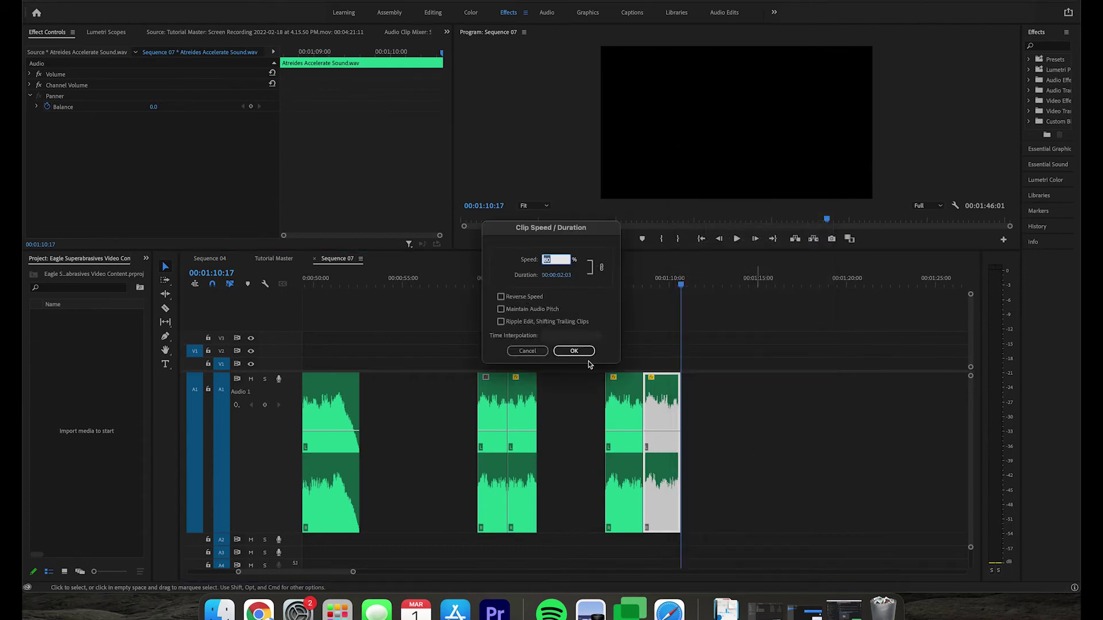
pyautogui.click(501, 297)
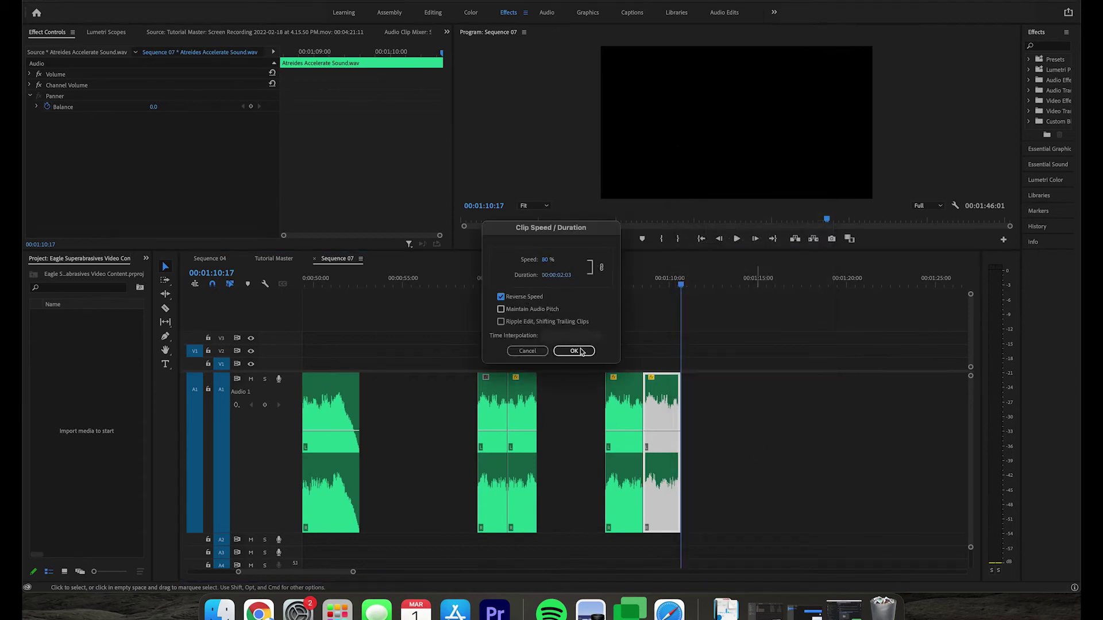
pyautogui.press('Return')
pyautogui.click(566, 427)
# Play the forward-reverse pair, paste another copy of it, and play the repeated loop
pyautogui.click(776, 327)
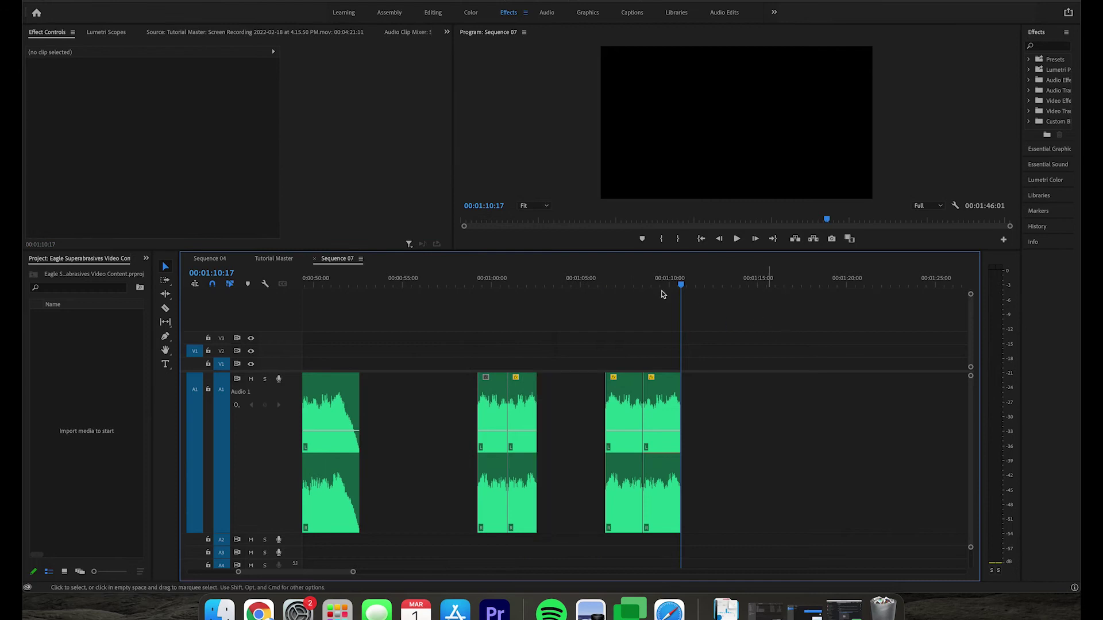
pyautogui.click(606, 285)
pyautogui.press('space')
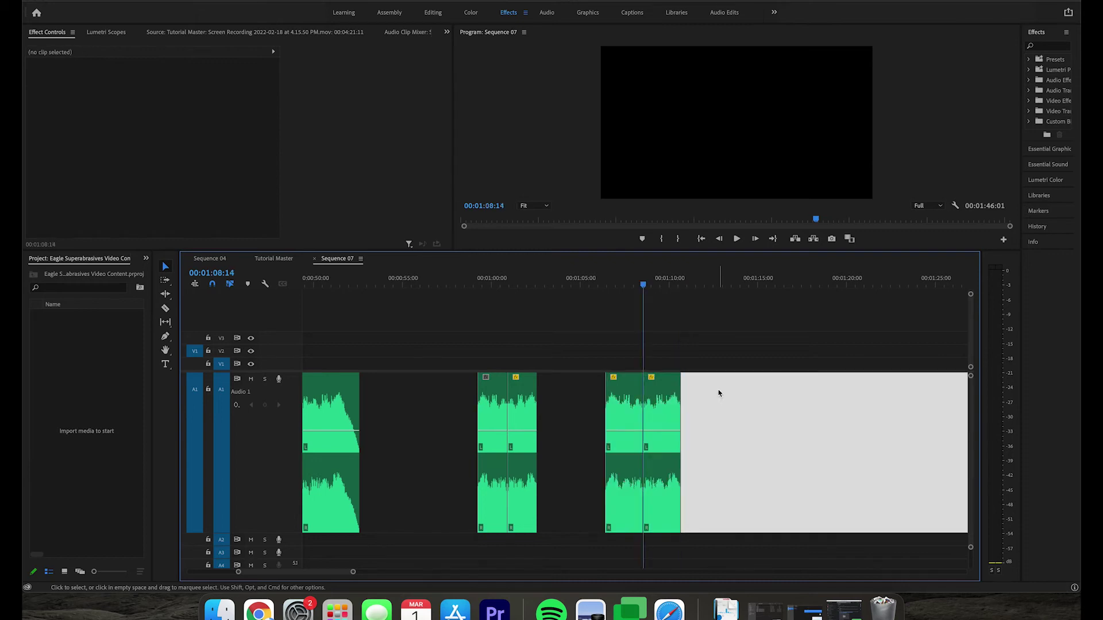
pyautogui.press('super+v')
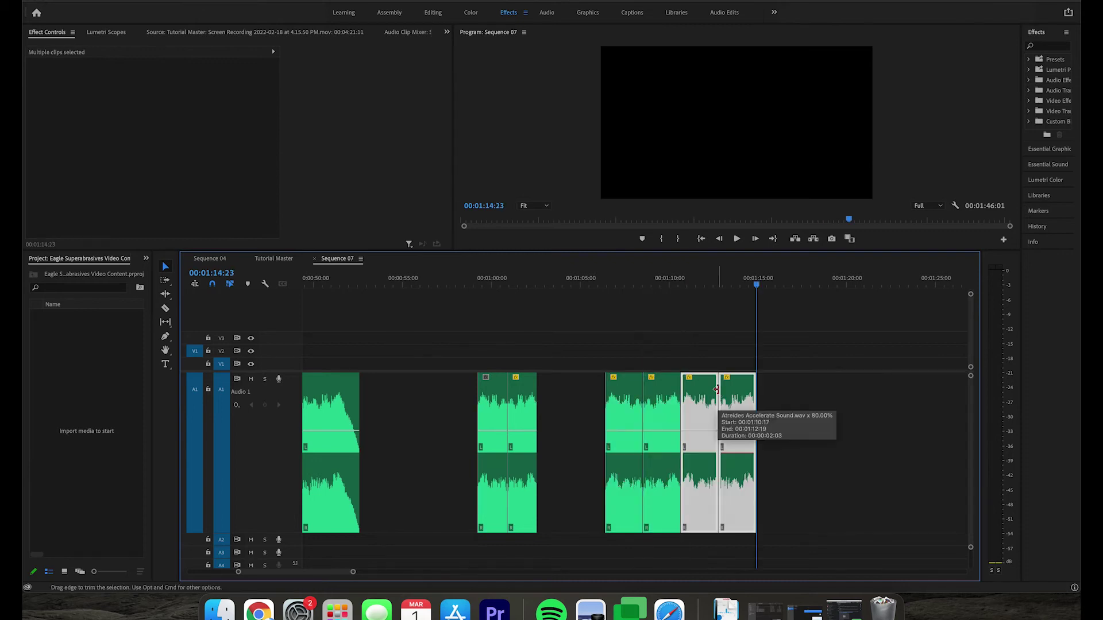
pyautogui.click(606, 284)
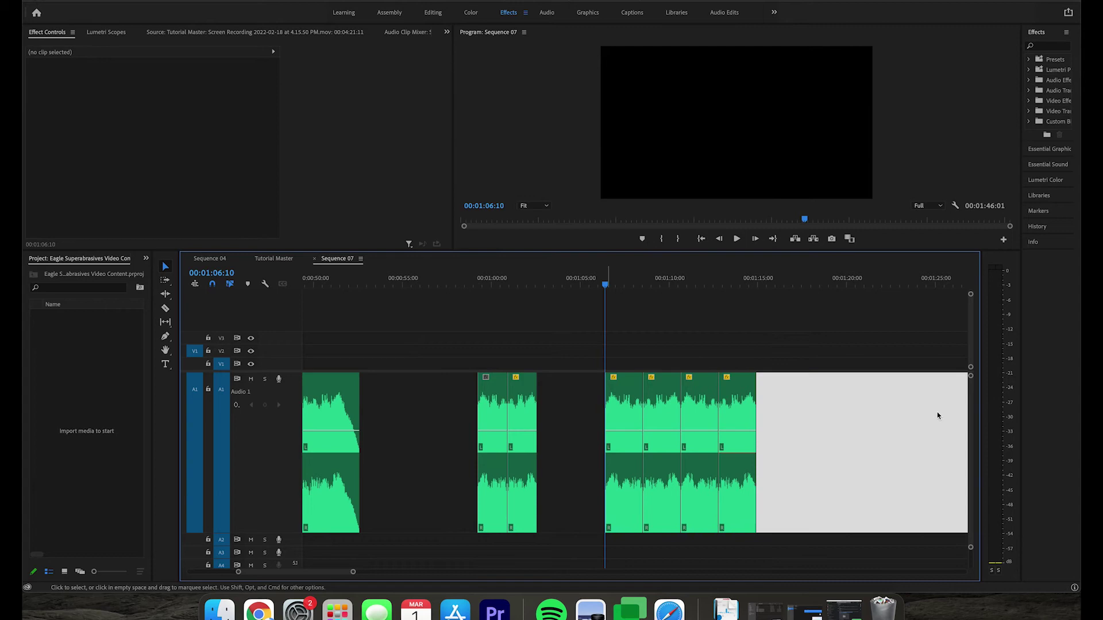
pyautogui.press('space')
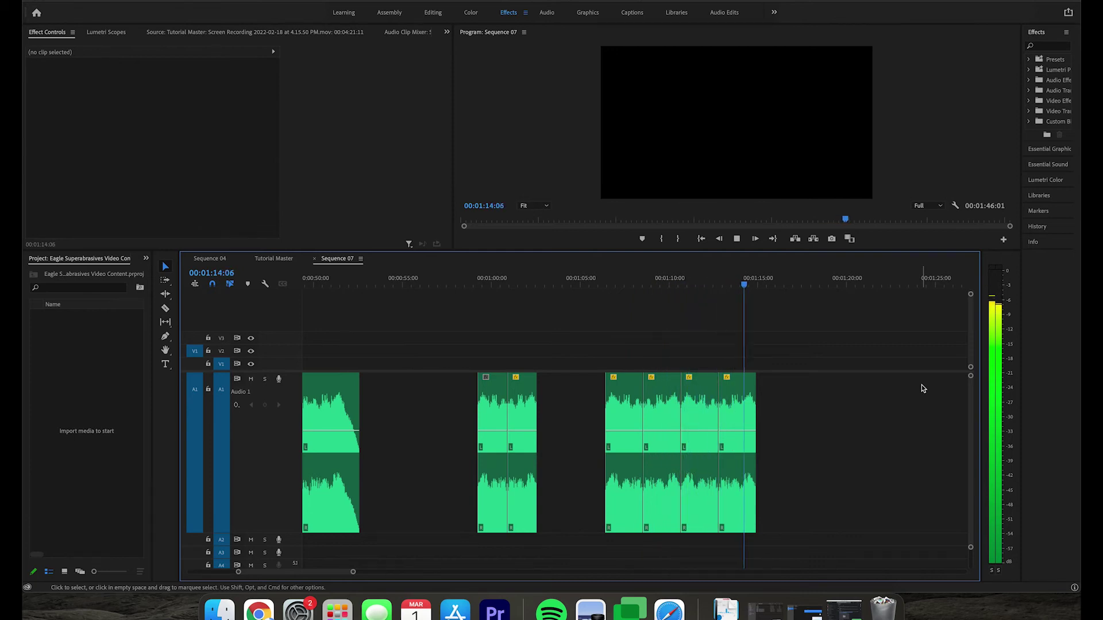
pyautogui.press('space')
# Delete the two extra pasted clips at the end of Audio 1
pyautogui.moveTo(773, 346); pyautogui.dragTo(697, 409)
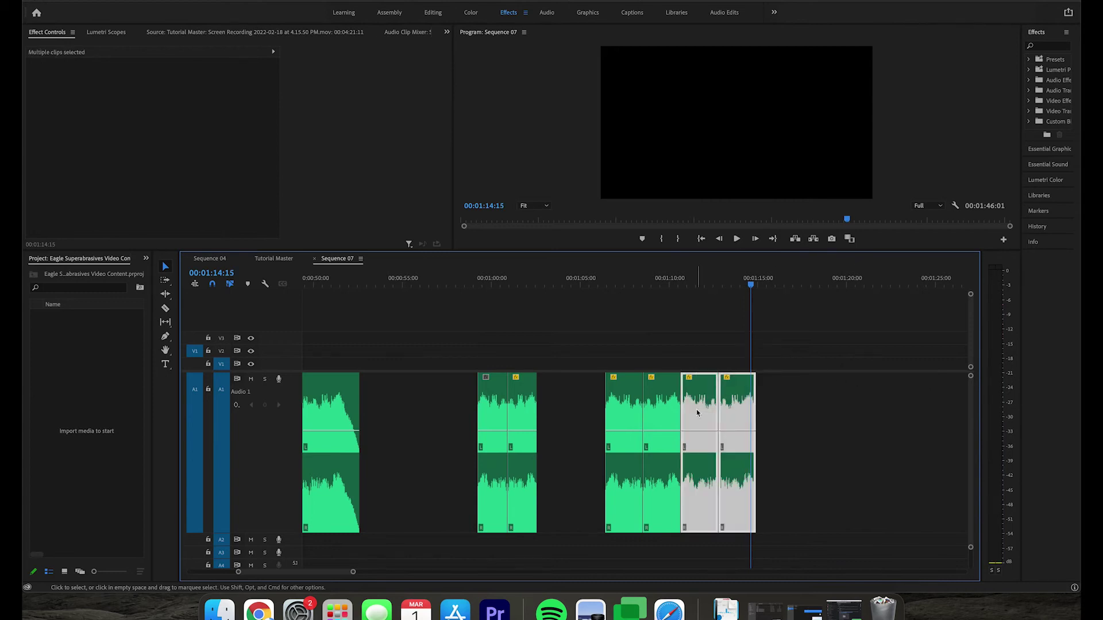
pyautogui.press('Delete')
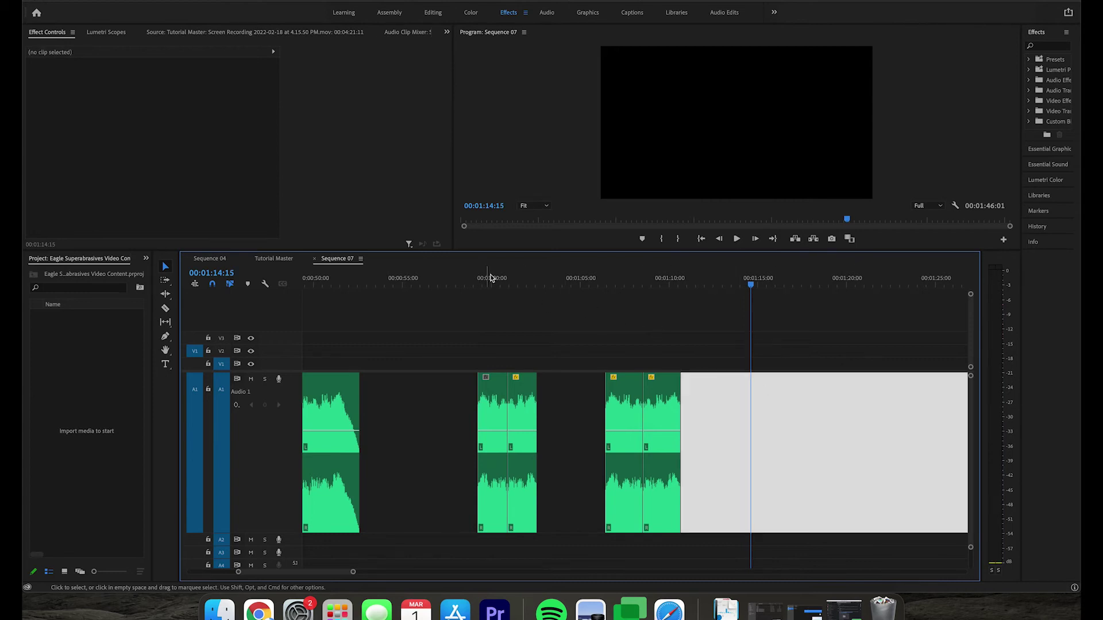
pyautogui.click(489, 280)
pyautogui.click(626, 279)
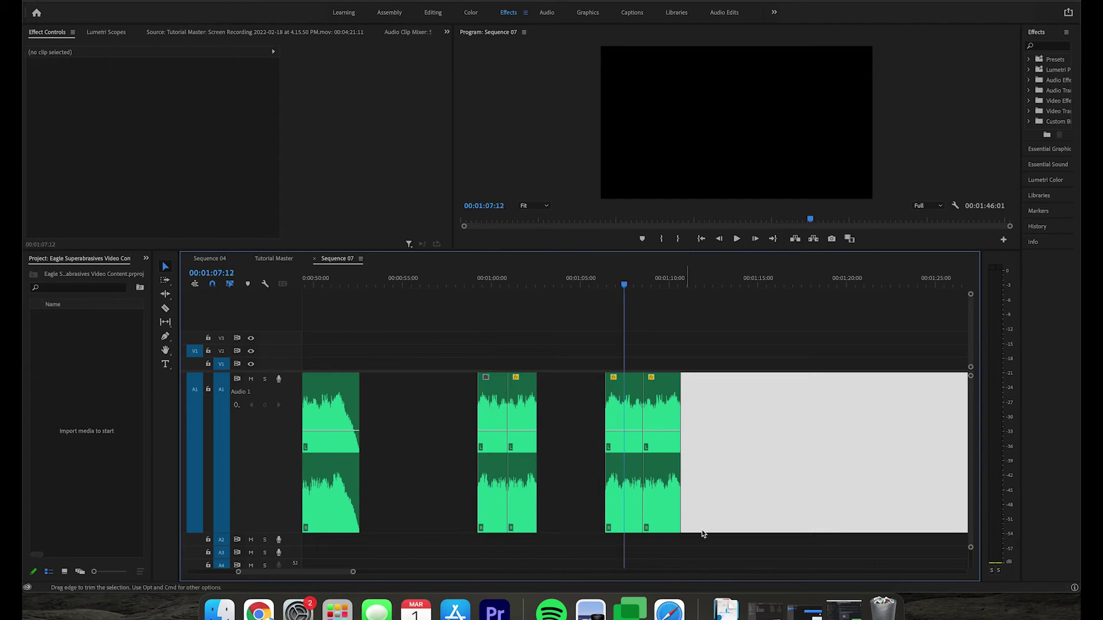
pyautogui.press('-')
pyautogui.press('-')
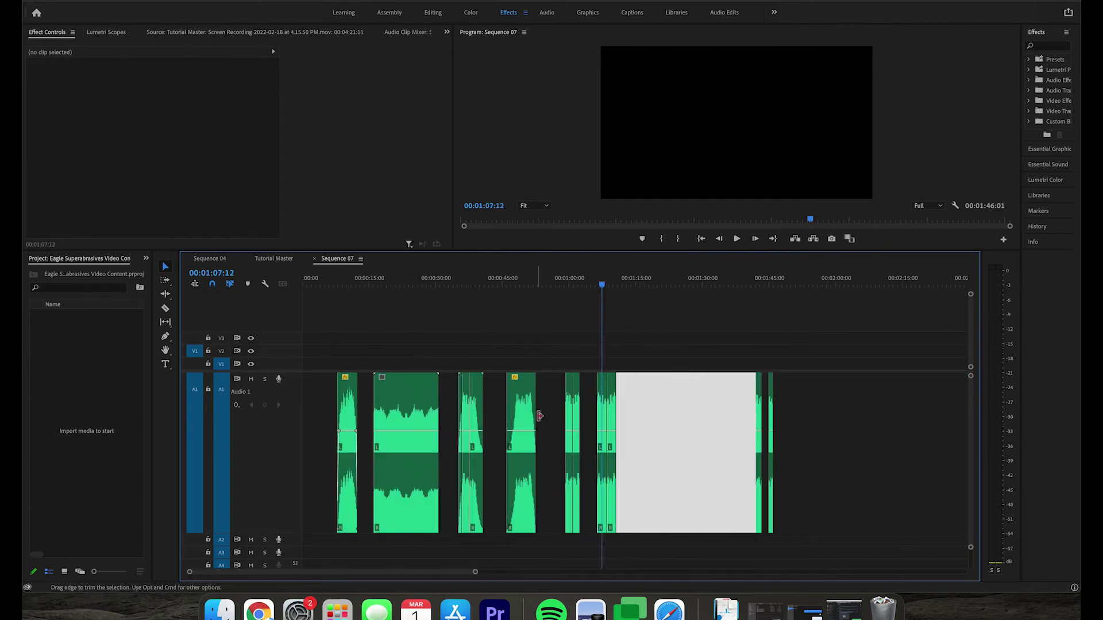
# Move two clips further right and two clips near the playhead closer to the start
pyautogui.moveTo(553, 341); pyautogui.dragTo(455, 447)
pyautogui.moveTo(519, 435); pyautogui.dragTo(887, 424)
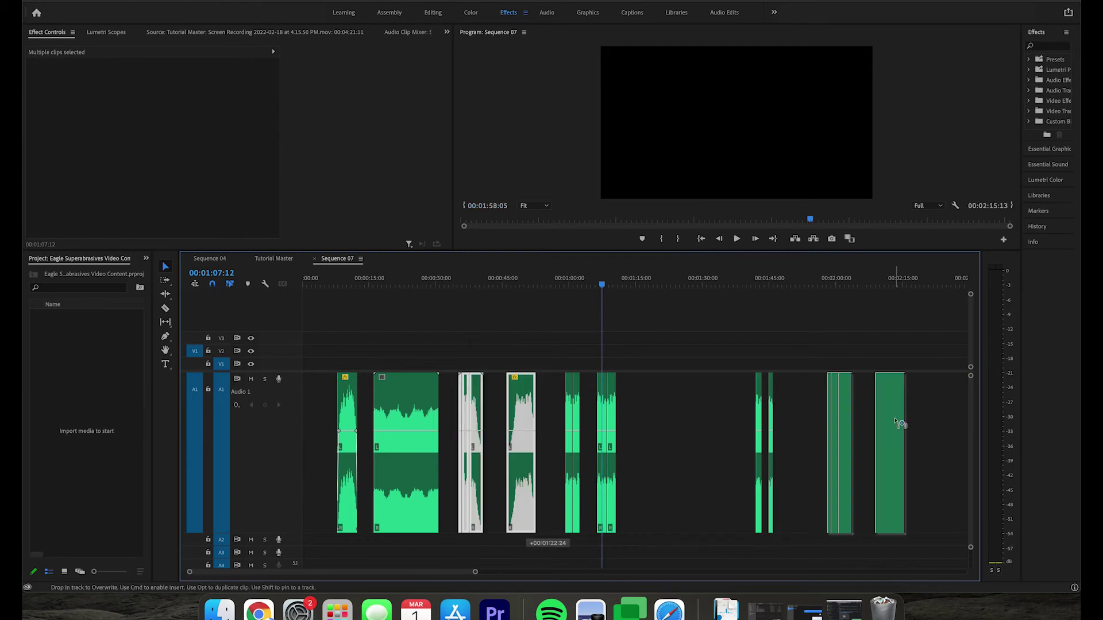
pyautogui.click(650, 371)
pyautogui.moveTo(650, 372); pyautogui.dragTo(474, 417)
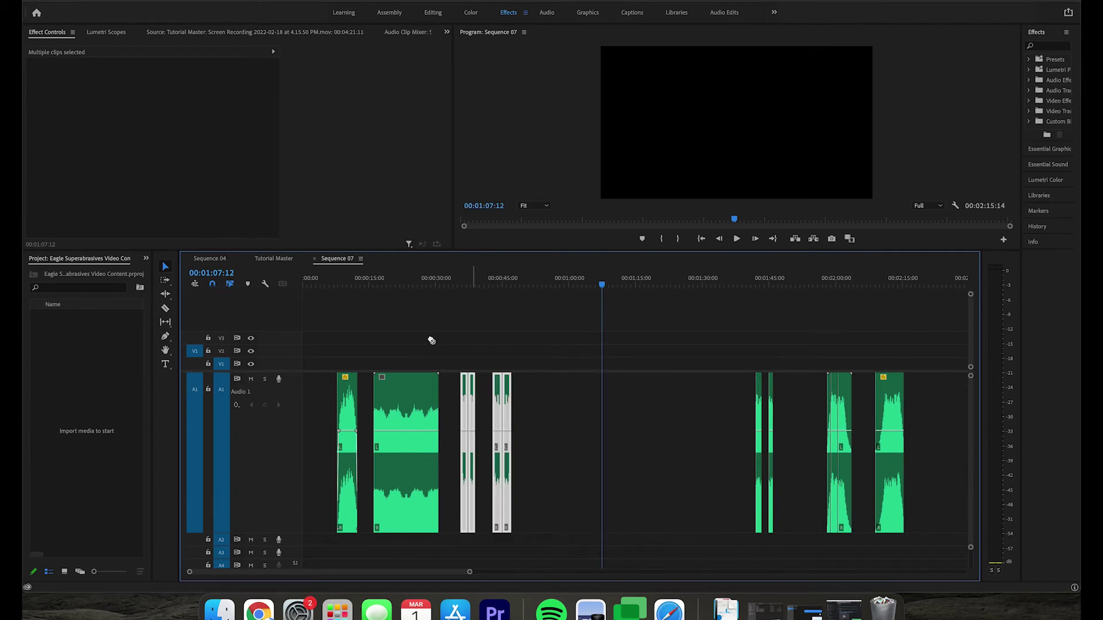
# Select the Atreides Glyde and Start Sound clips and zoom around 00:00:10:23
pyautogui.click(424, 390)
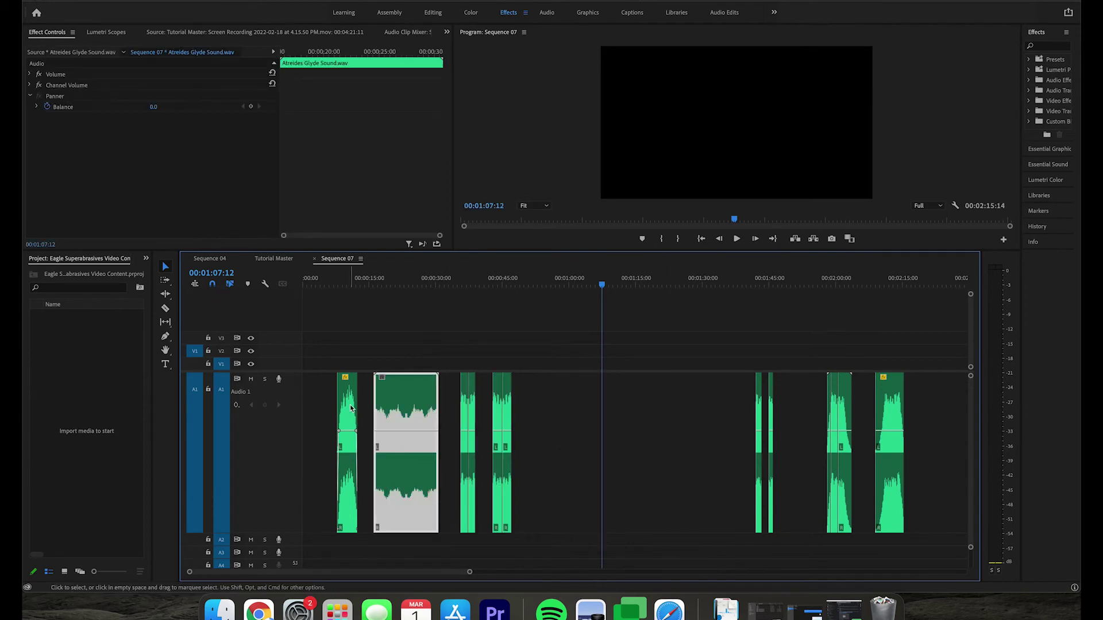
pyautogui.click(347, 426)
pyautogui.press('-')
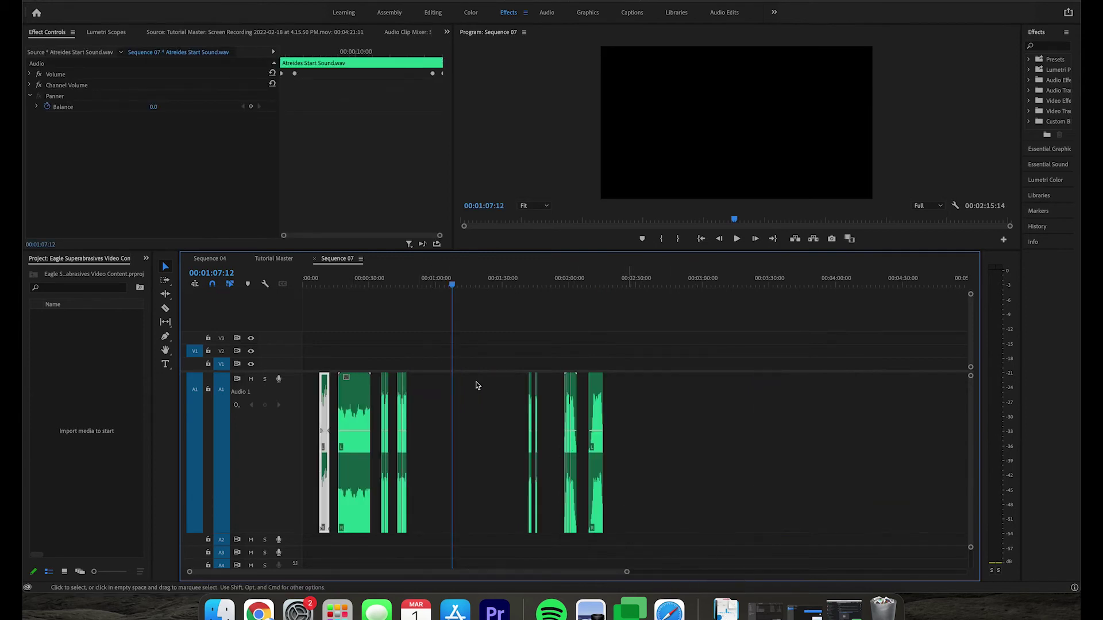
pyautogui.press('=')
pyautogui.click(352, 284)
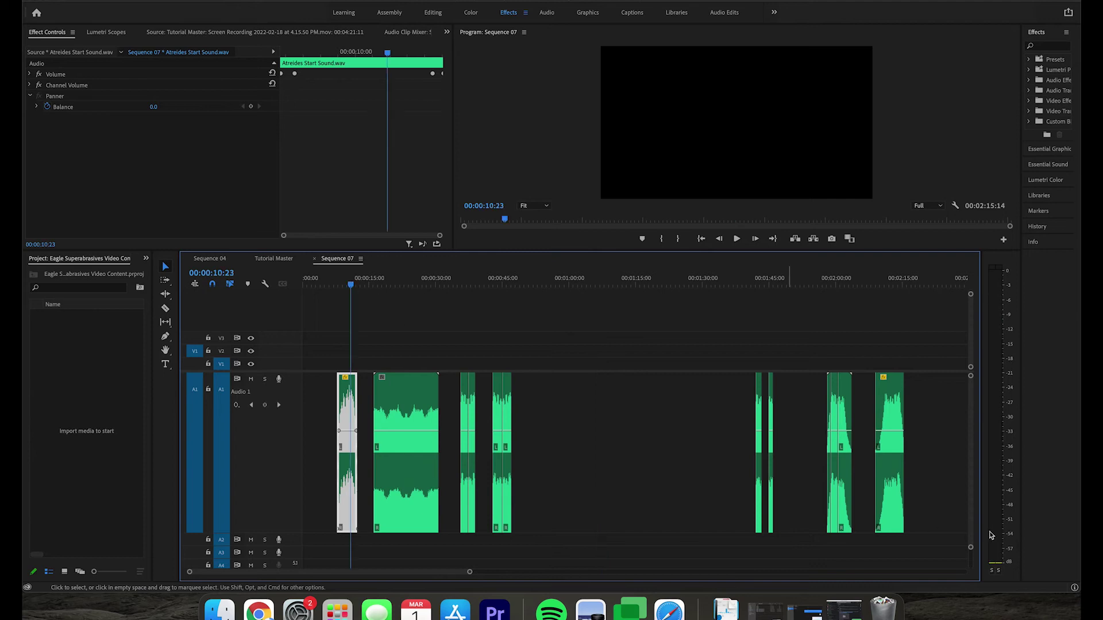
pyautogui.press('=')
pyautogui.press('=')
pyautogui.press('-')
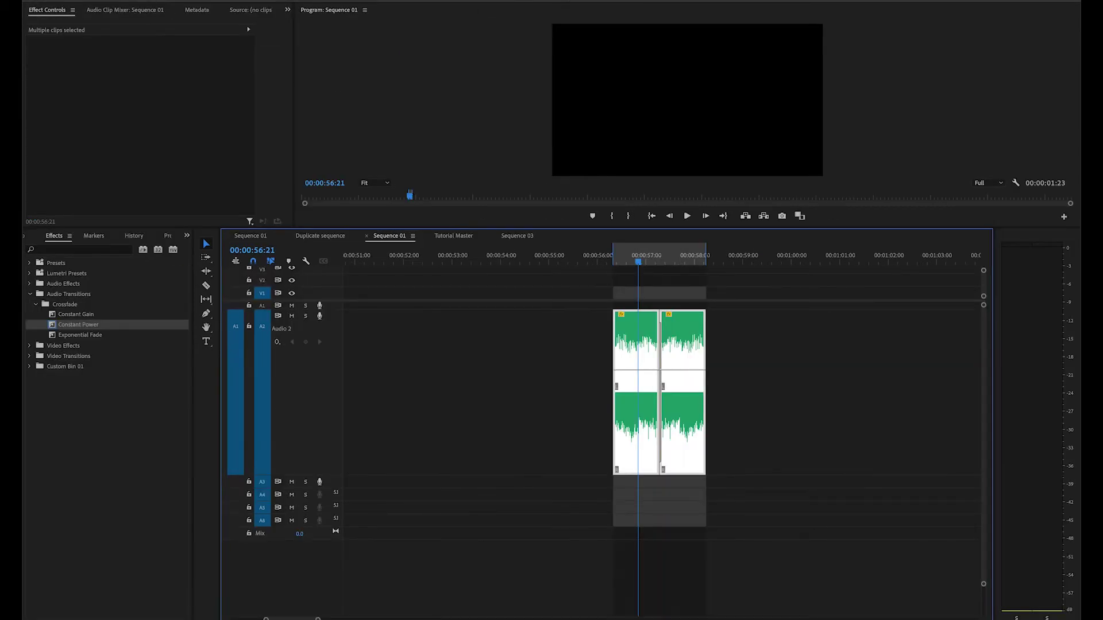
# Export the sequence as Tutorial Decellerate Sound.wav
pyautogui.click(109, 1)
pyautogui.moveTo(169, 309)
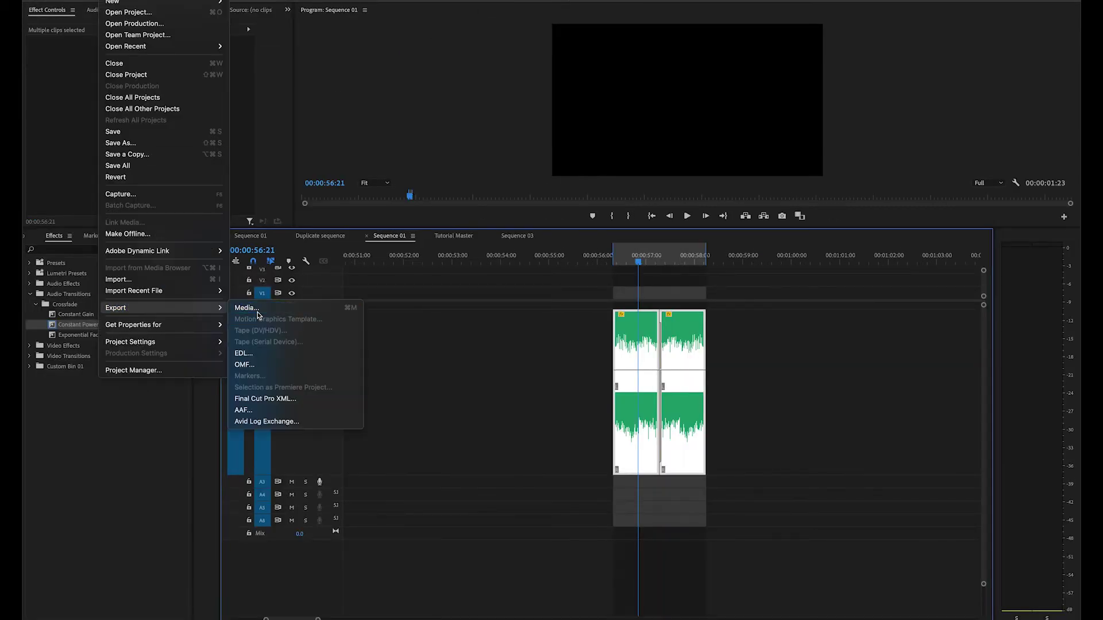
pyautogui.click(258, 315)
pyautogui.click(605, 107)
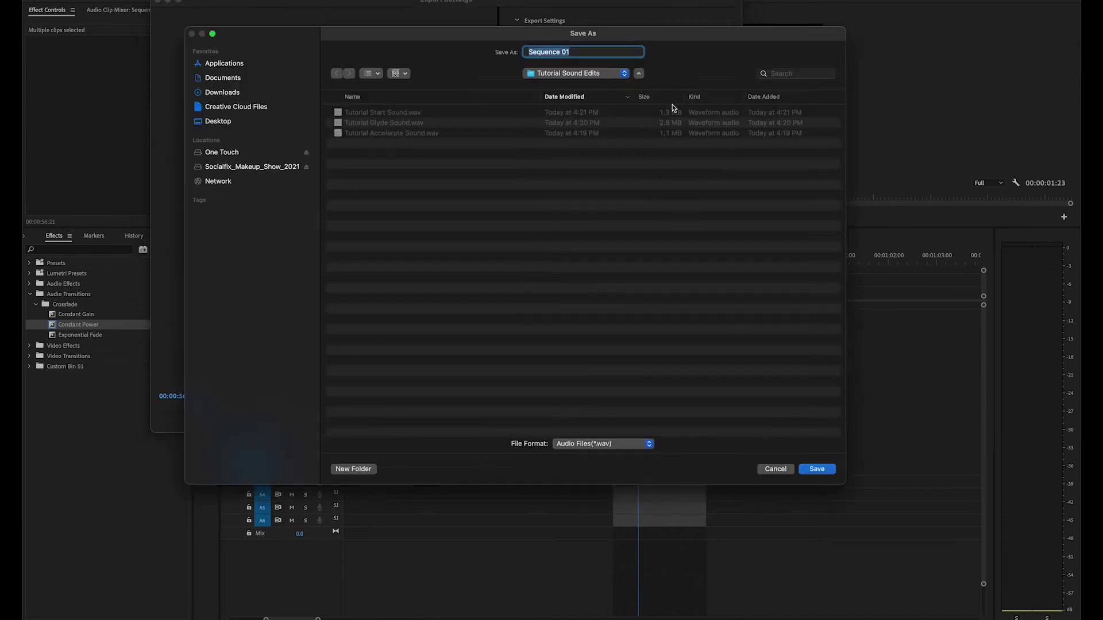
pyautogui.click(373, 113)
pyautogui.doubleClick(558, 52)
pyautogui.write('Decellerate Sound')
pyautogui.click(651, 197)
pyautogui.click(817, 469)
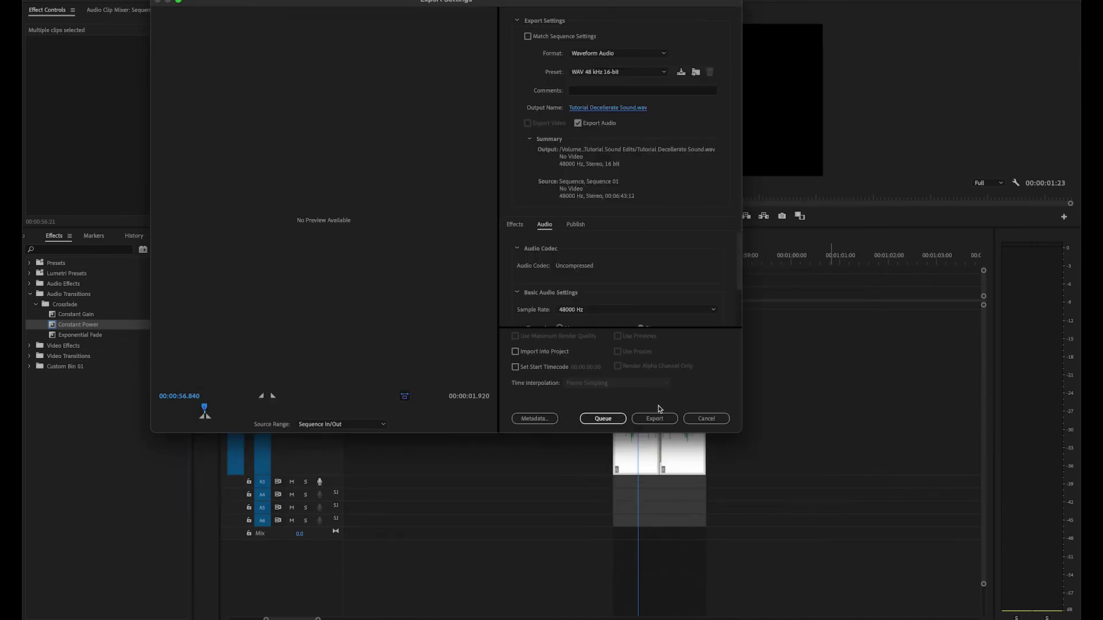
pyautogui.click(659, 418)
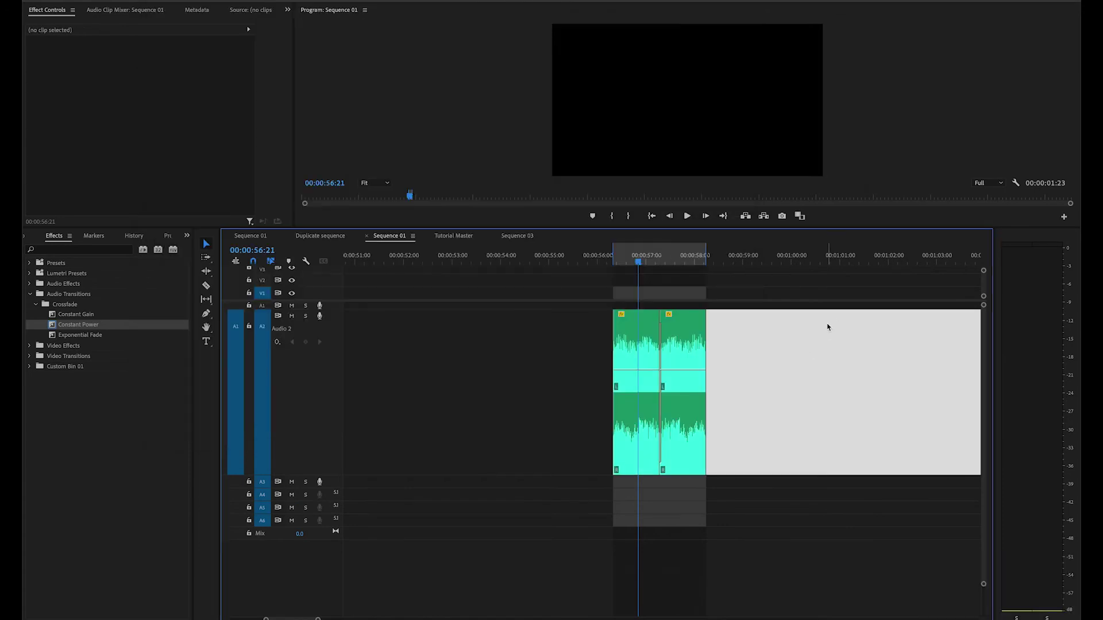
# Move the short end clip left toward the others and save the project
pyautogui.press('-')
pyautogui.press('-')
pyautogui.press('-')
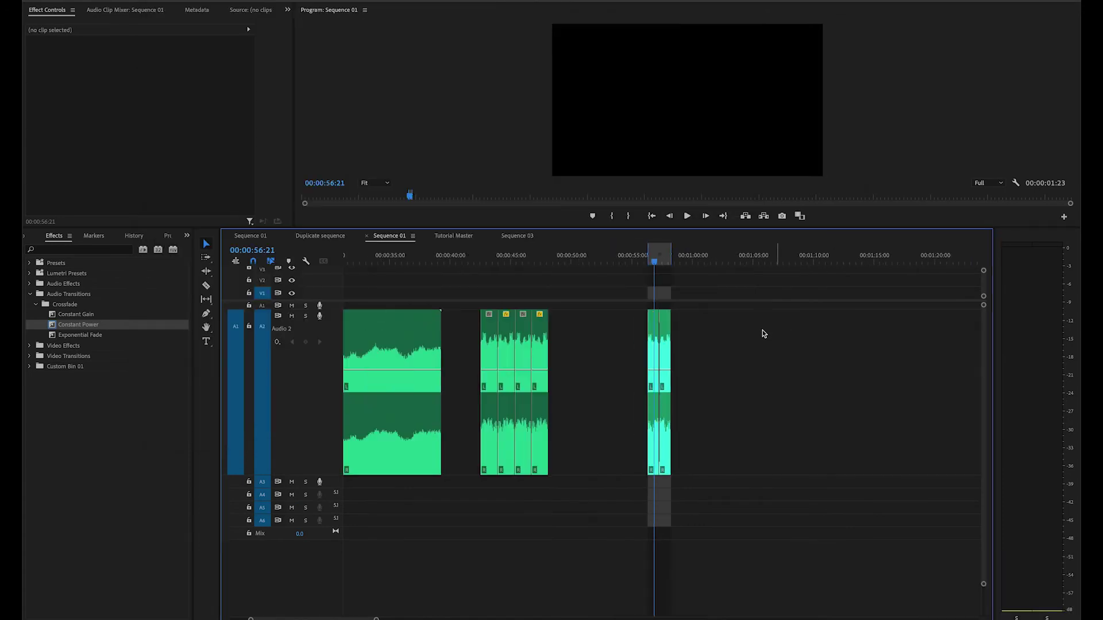
pyautogui.click(661, 344)
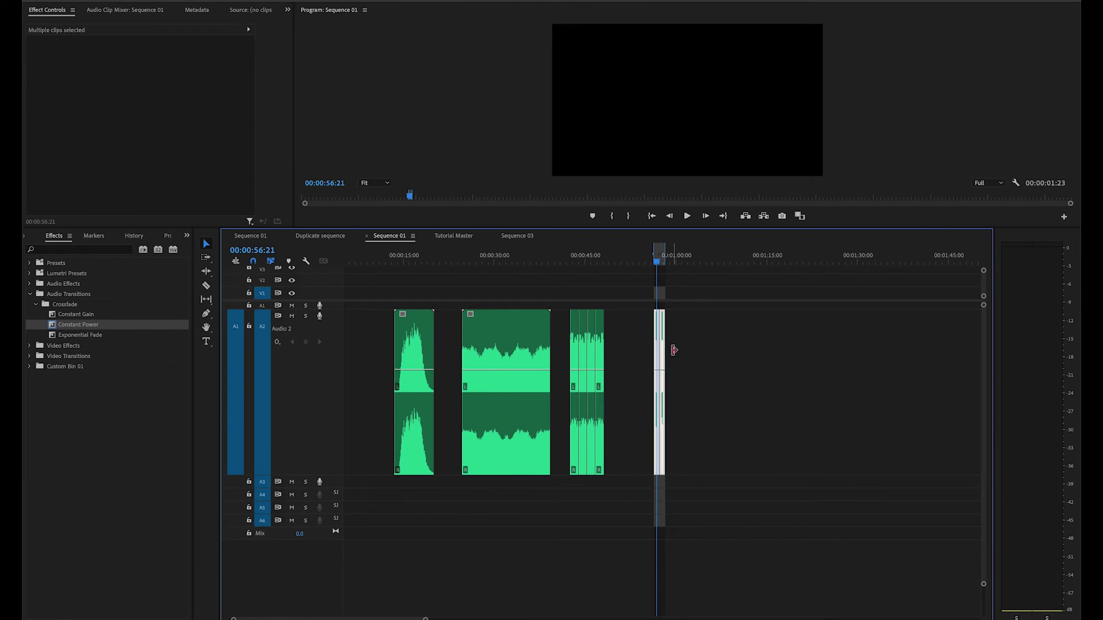
pyautogui.moveTo(663, 357); pyautogui.dragTo(645, 362)
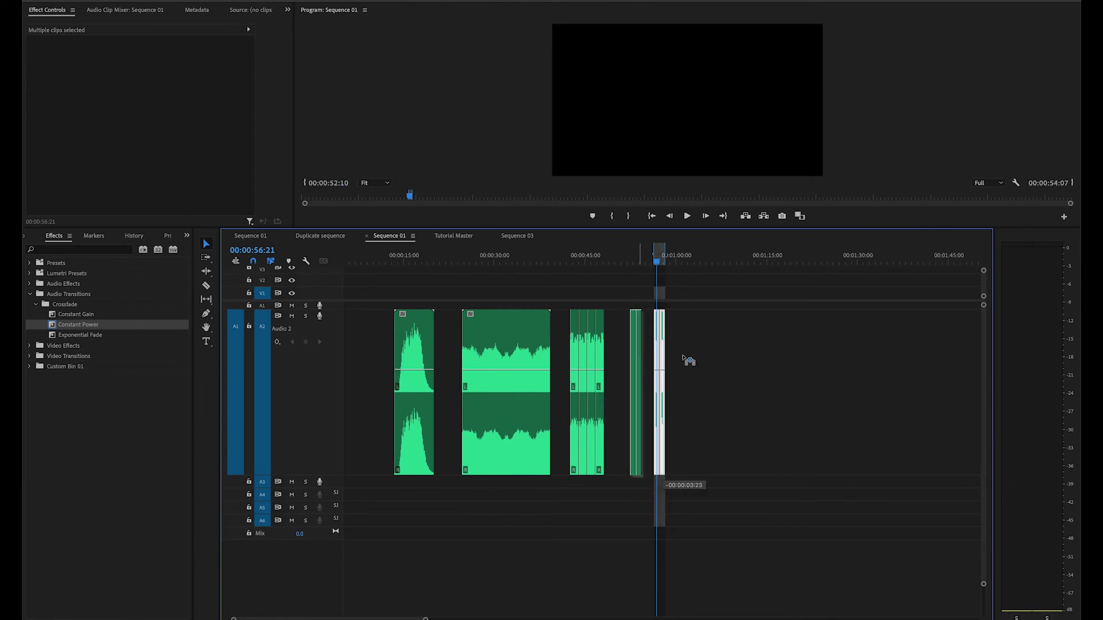
pyautogui.click(749, 355)
pyautogui.hotkey('ctrl', 's')
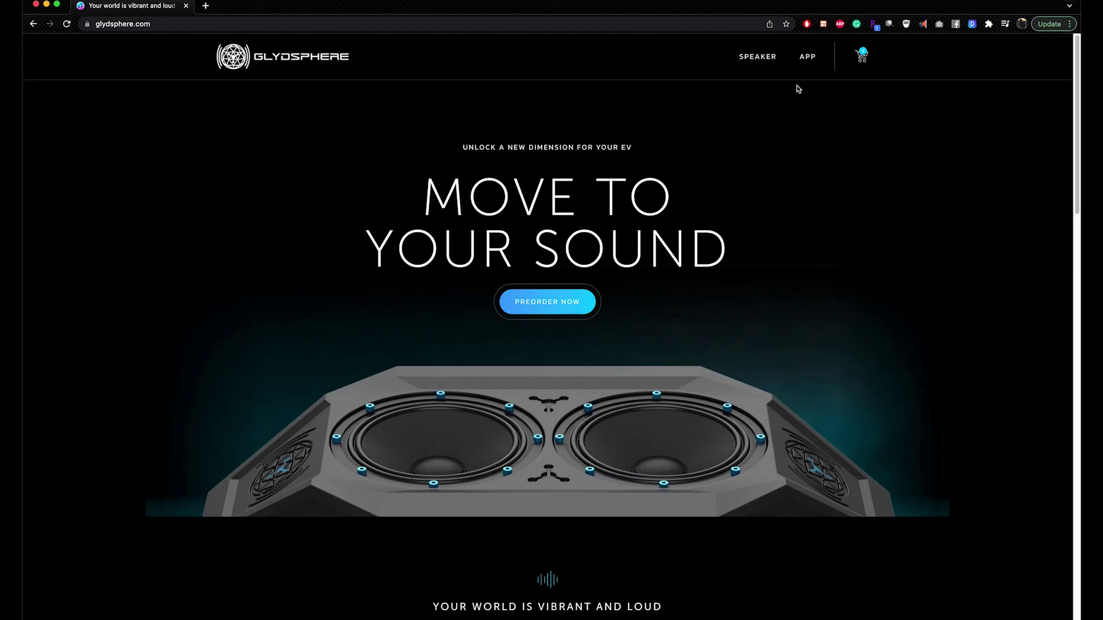
# Go to the Glydsphere App page's Create Sounds section and expand Create a Sound Set
pyautogui.click(807, 57)
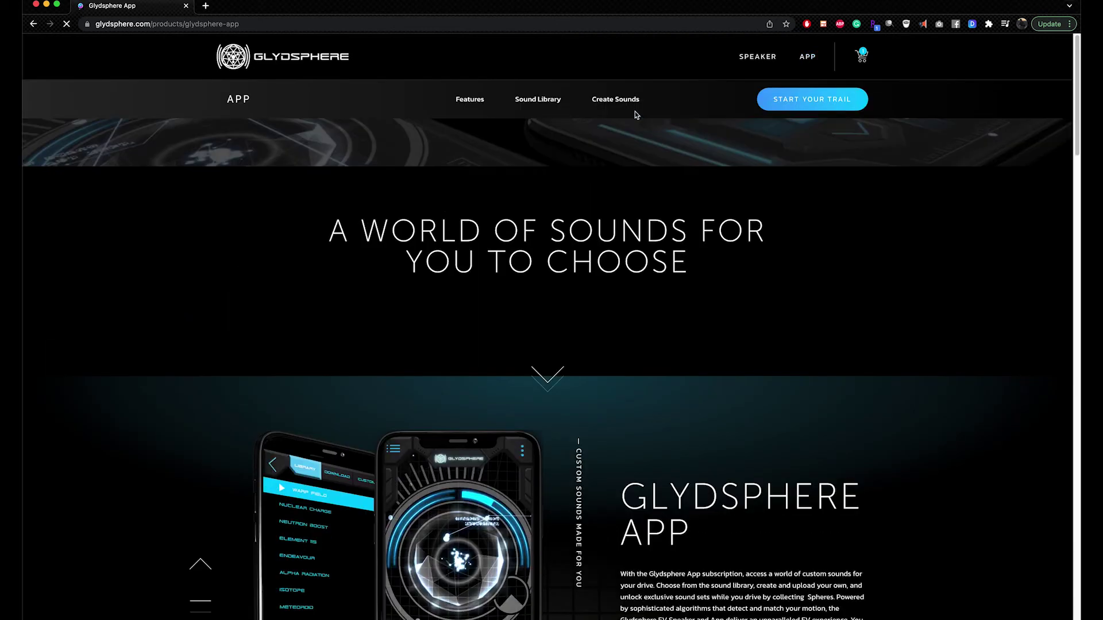
pyautogui.click(628, 107)
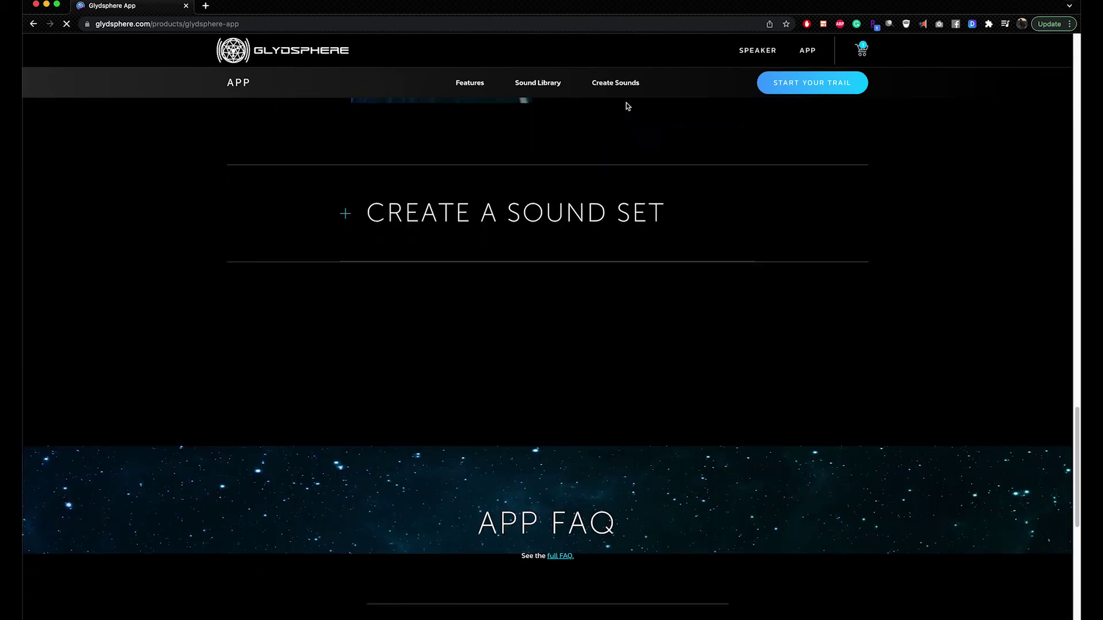
pyautogui.click(347, 215)
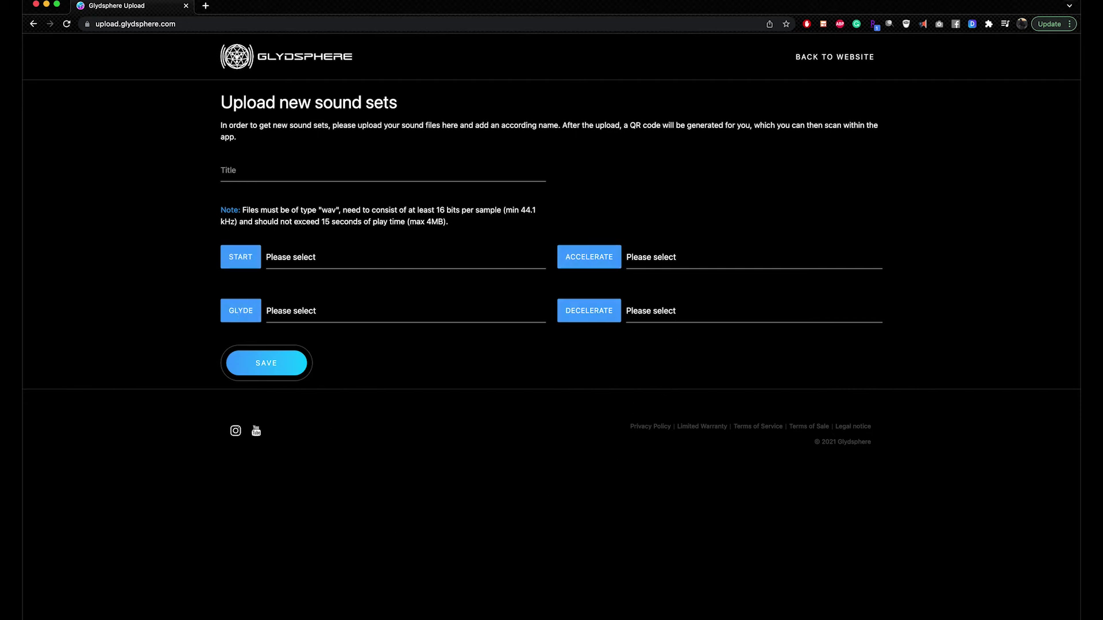
# Attach Tutorial Start Sound.wav and Tutorial Glyde Sound.wav to the START and GLYDE slots
pyautogui.press('super+Tab')
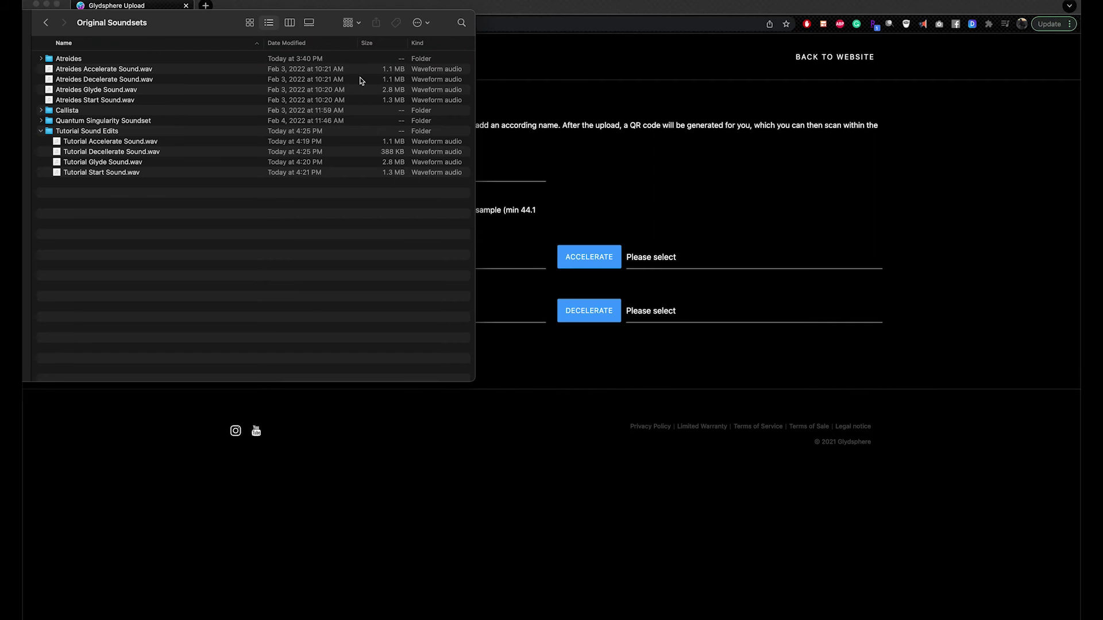
pyautogui.moveTo(189, 26); pyautogui.dragTo(795, 371)
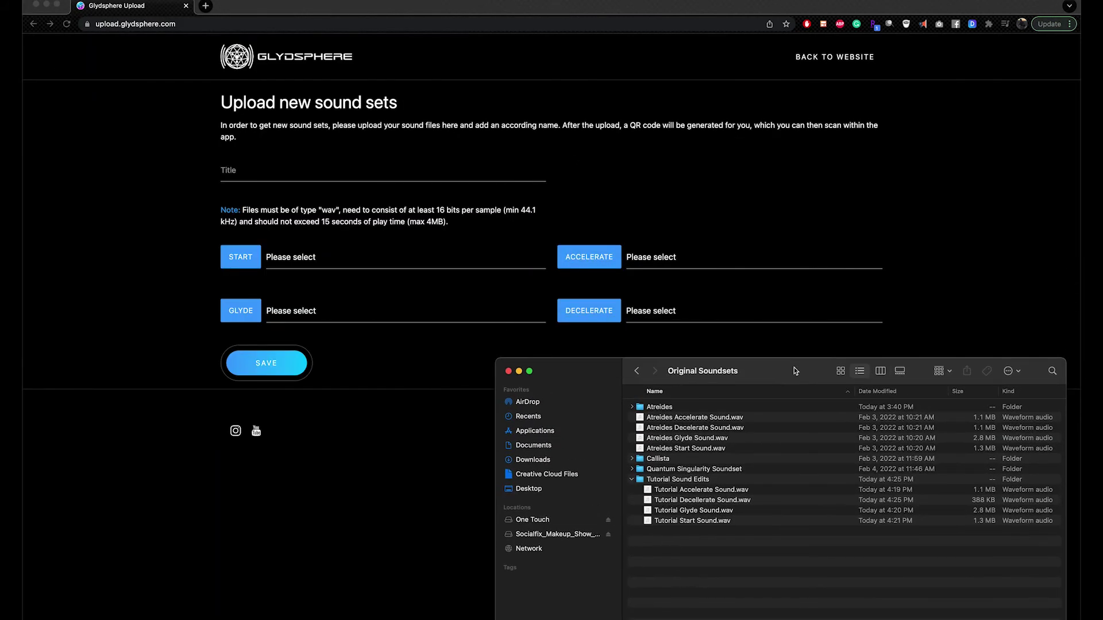
pyautogui.click(689, 520)
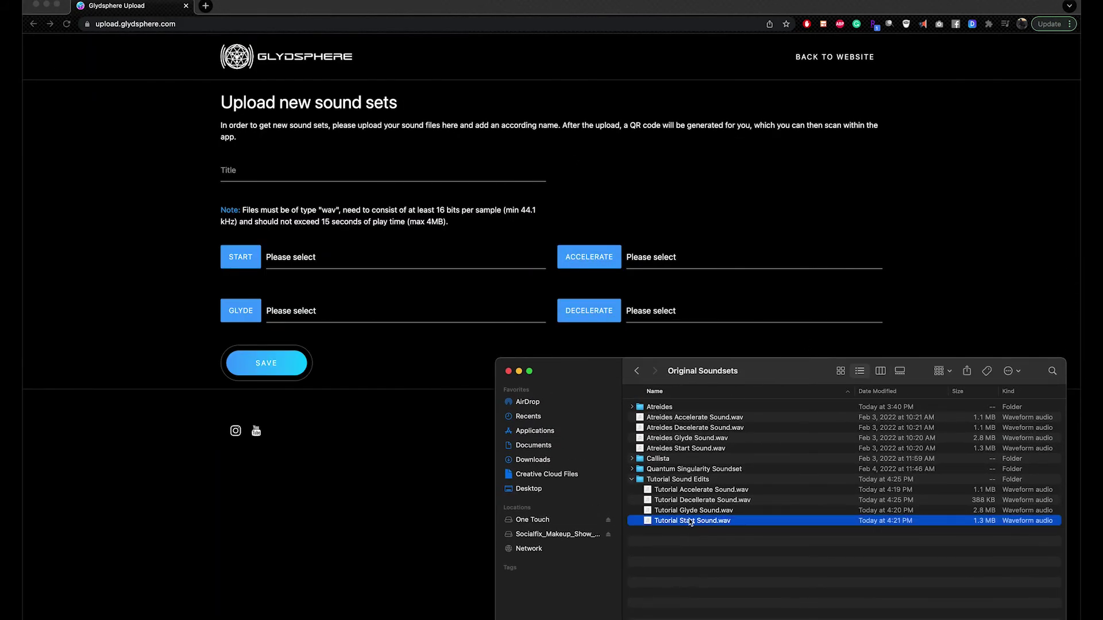
pyautogui.moveTo(688, 520); pyautogui.dragTo(320, 255)
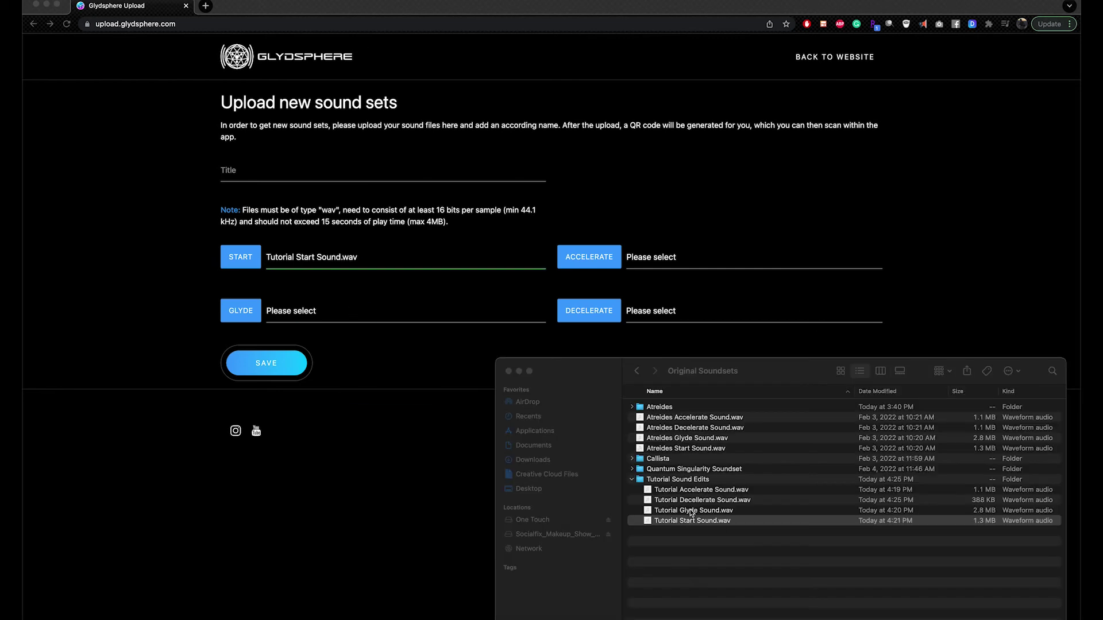
pyautogui.moveTo(691, 514); pyautogui.dragTo(349, 311)
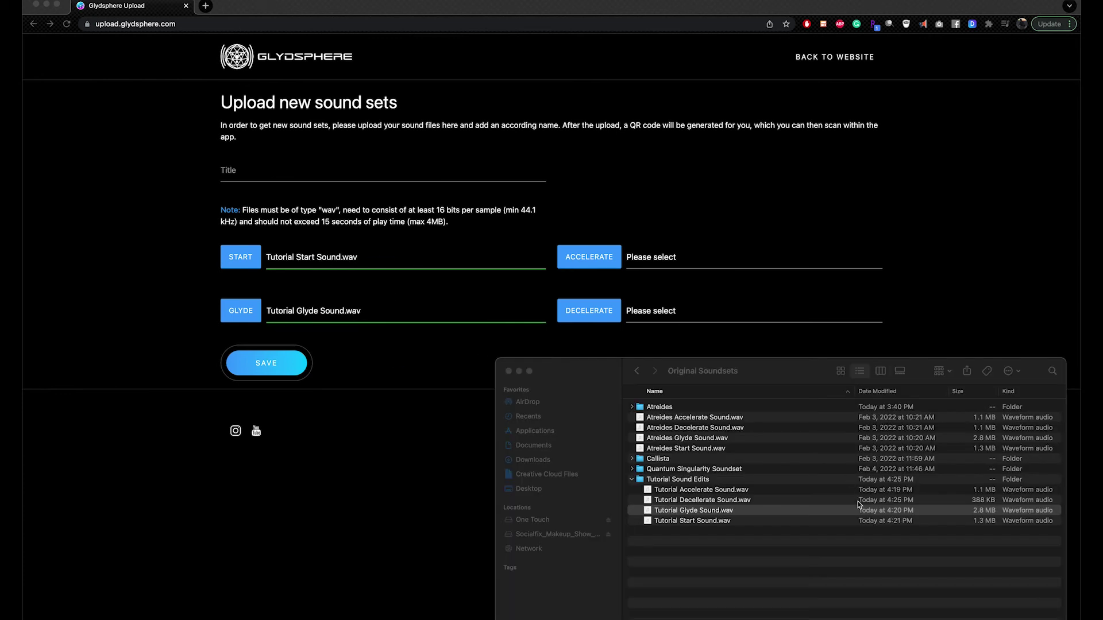
# Attach Tutorial Accelerate Sound.wav and Tutorial Decellerate Sound.wav to the ACCELERATE and DECELERATE slots
pyautogui.click(693, 507)
pyautogui.click(707, 491)
pyautogui.moveTo(707, 492); pyautogui.dragTo(676, 260)
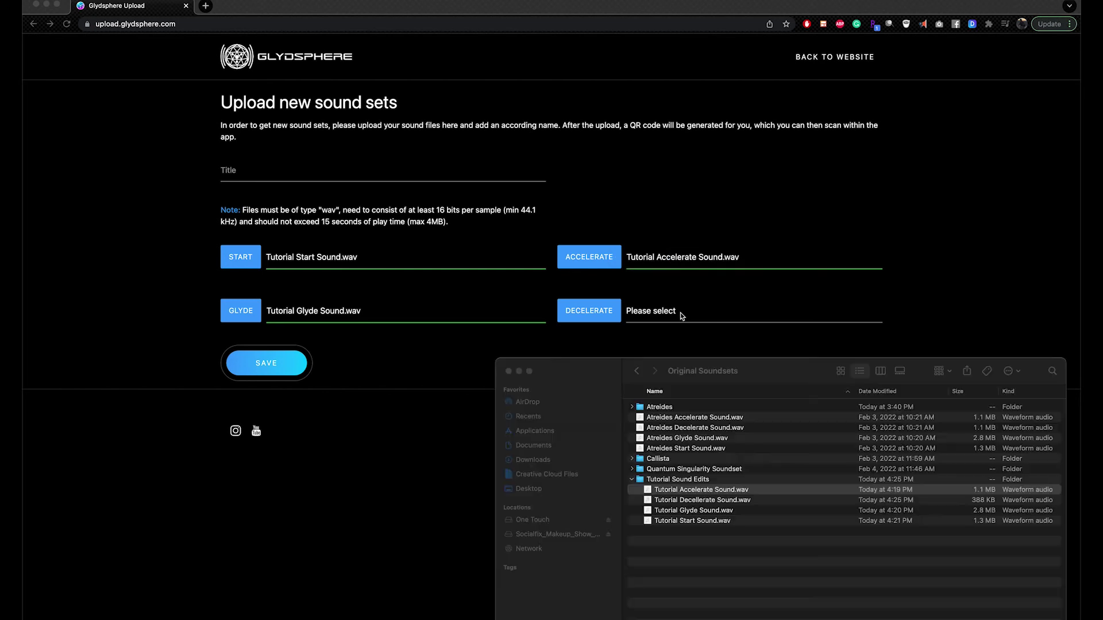
pyautogui.click(709, 504)
pyautogui.click(713, 501)
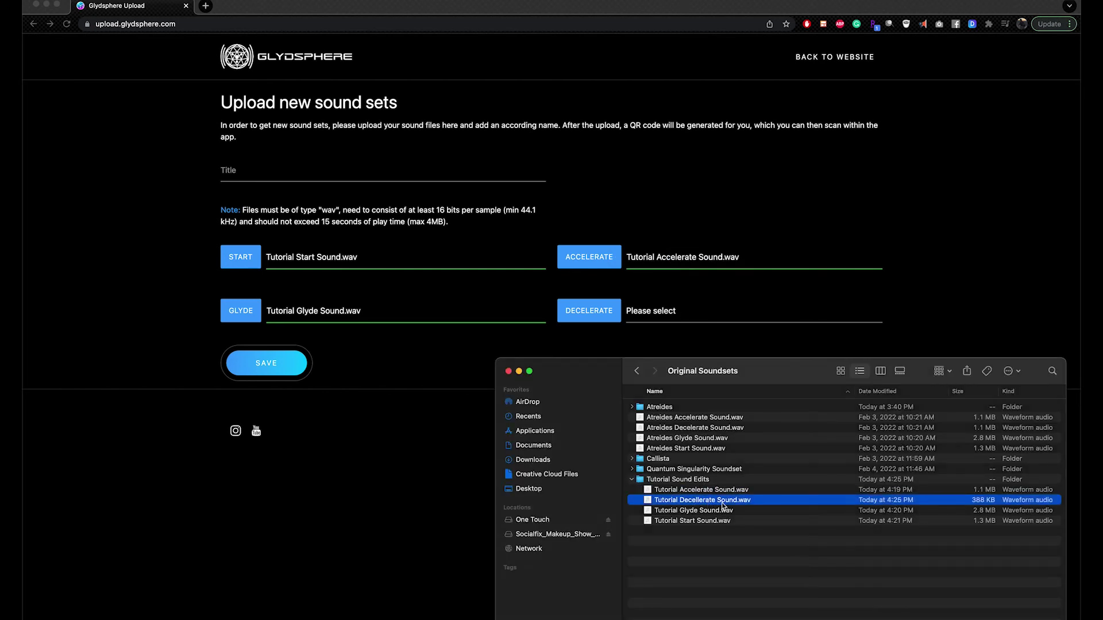
pyautogui.moveTo(720, 504); pyautogui.dragTo(753, 309)
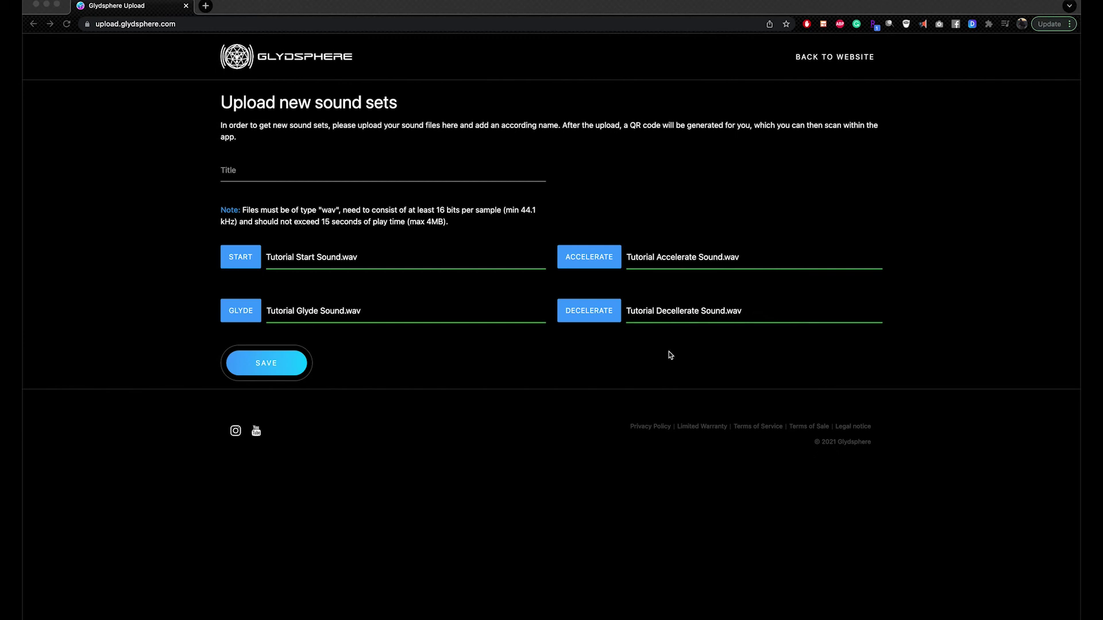
# Enter the title 'Tut' and save the sound set to generate its QR code
pyautogui.click(374, 176)
pyautogui.click(322, 176)
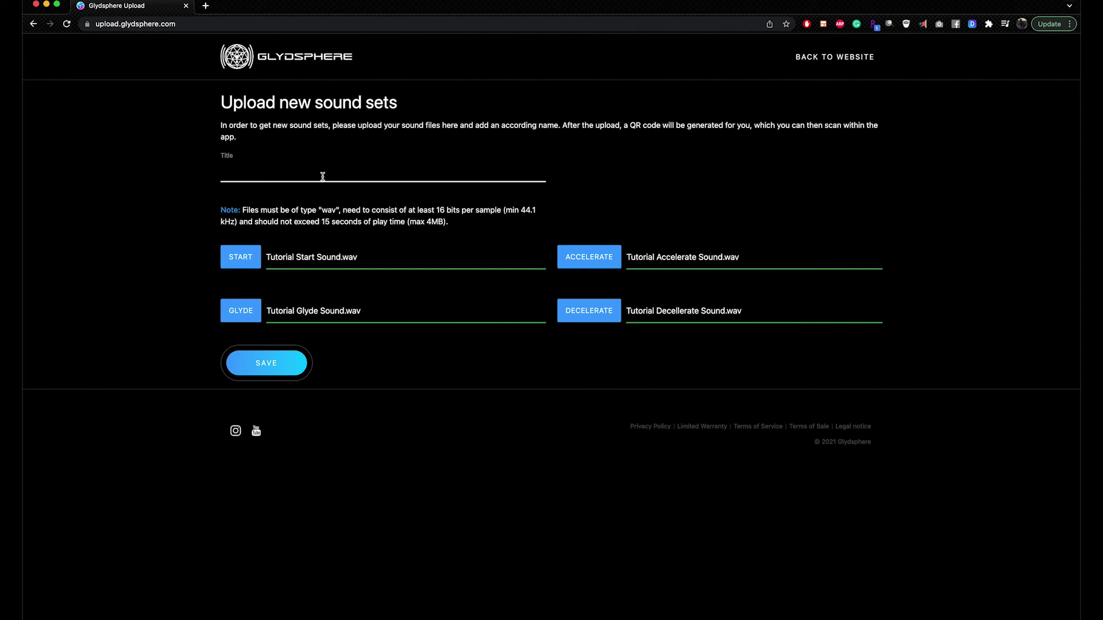
pyautogui.write('Tutorial Soundset')
pyautogui.click(282, 370)
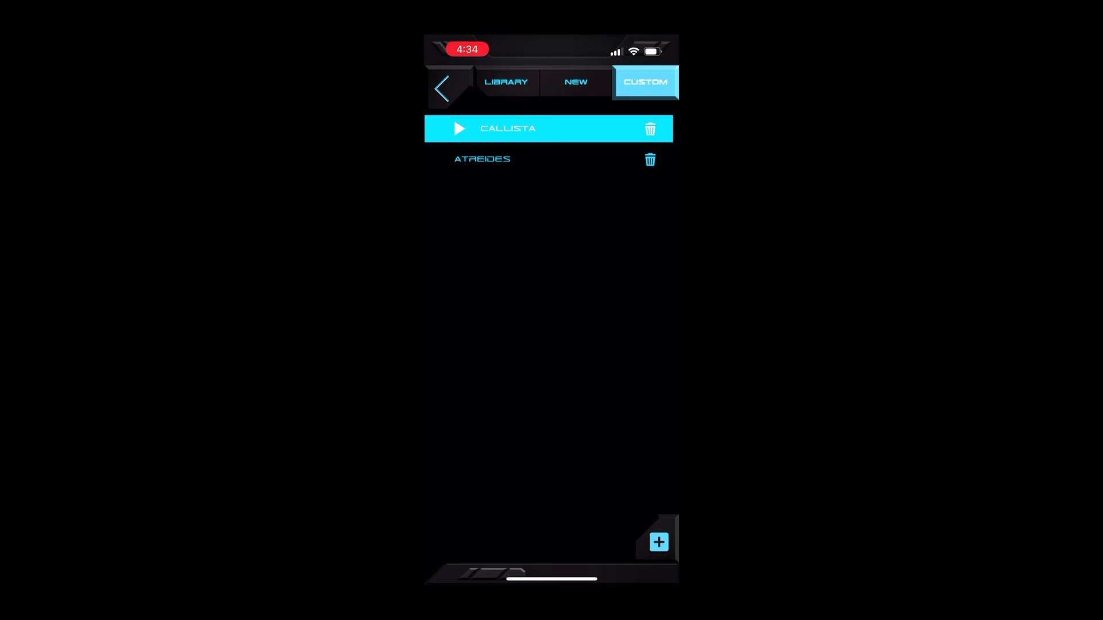
# Start adding a new sound set in the Custom tab by opening the QR code scanner
pyautogui.click(659, 541)
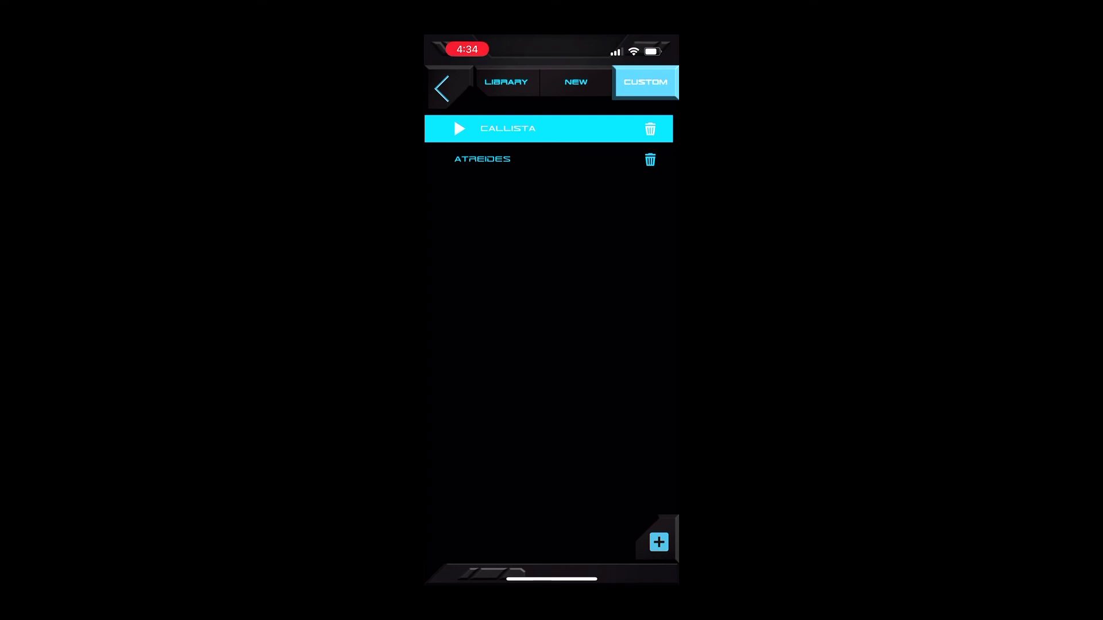